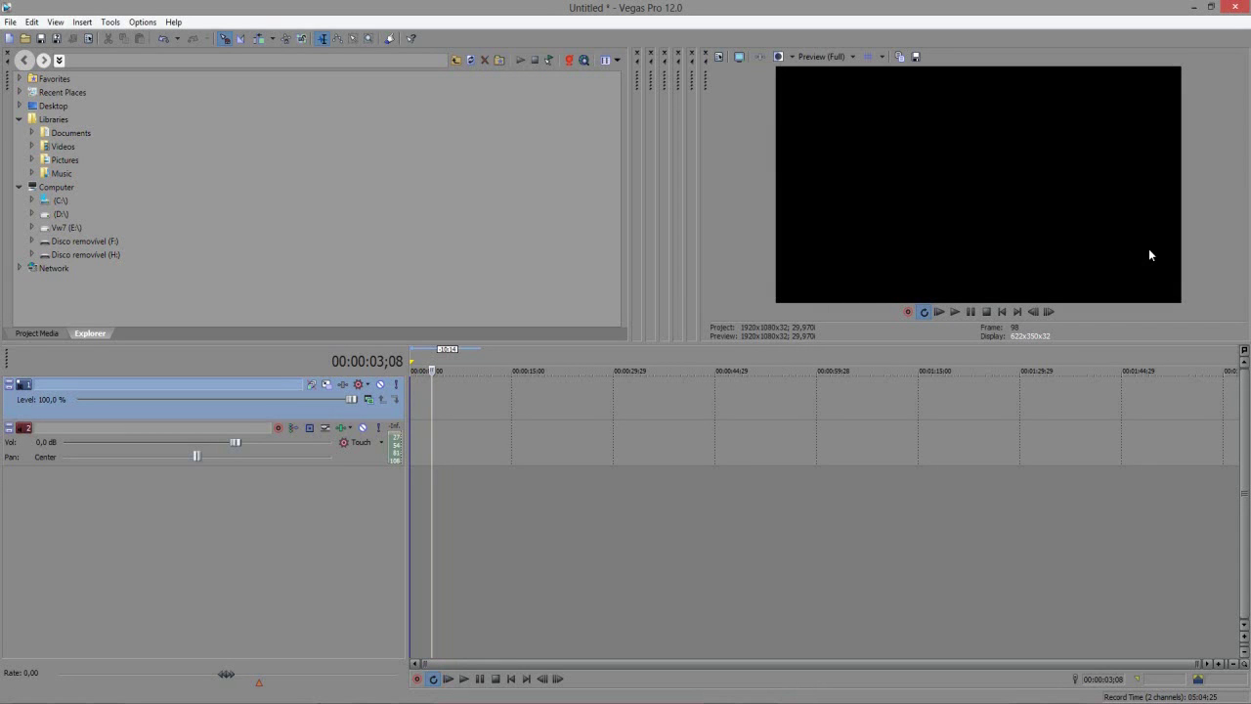
key("alt+Tab")
key("alt+Tab")
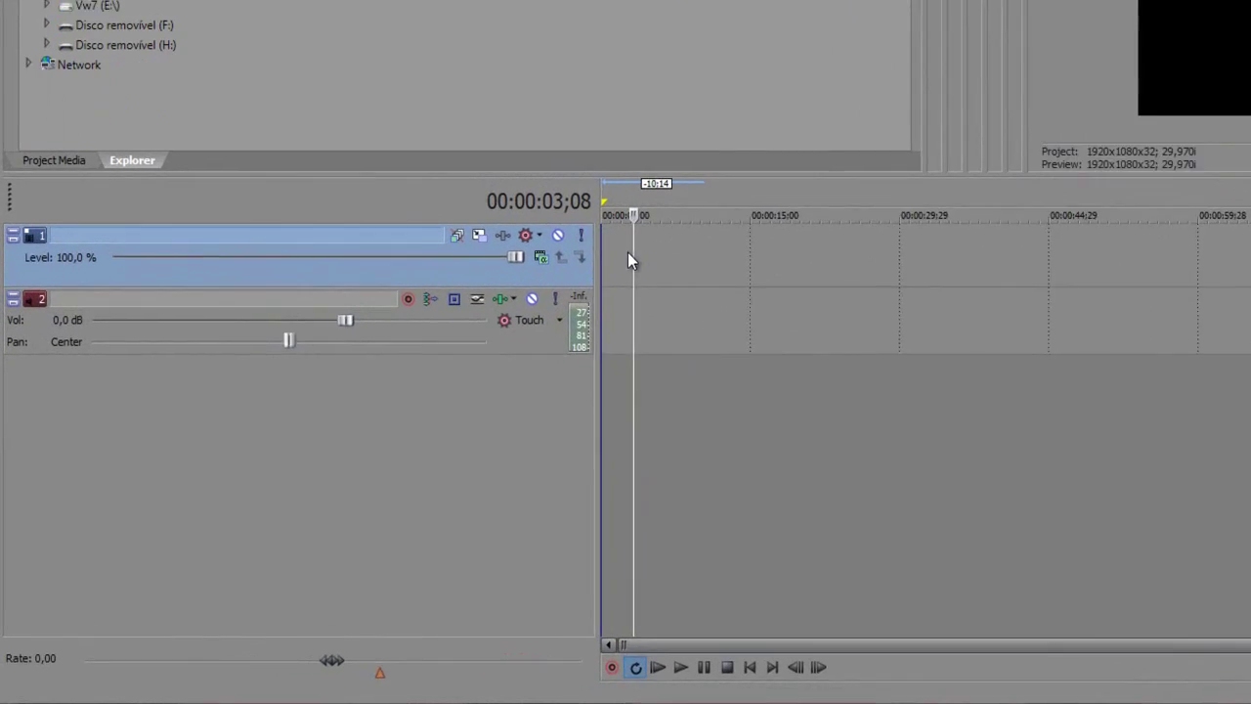
Insert text media on the empty video track with the title text "NOME DO CANAL".
right_click(704, 251)
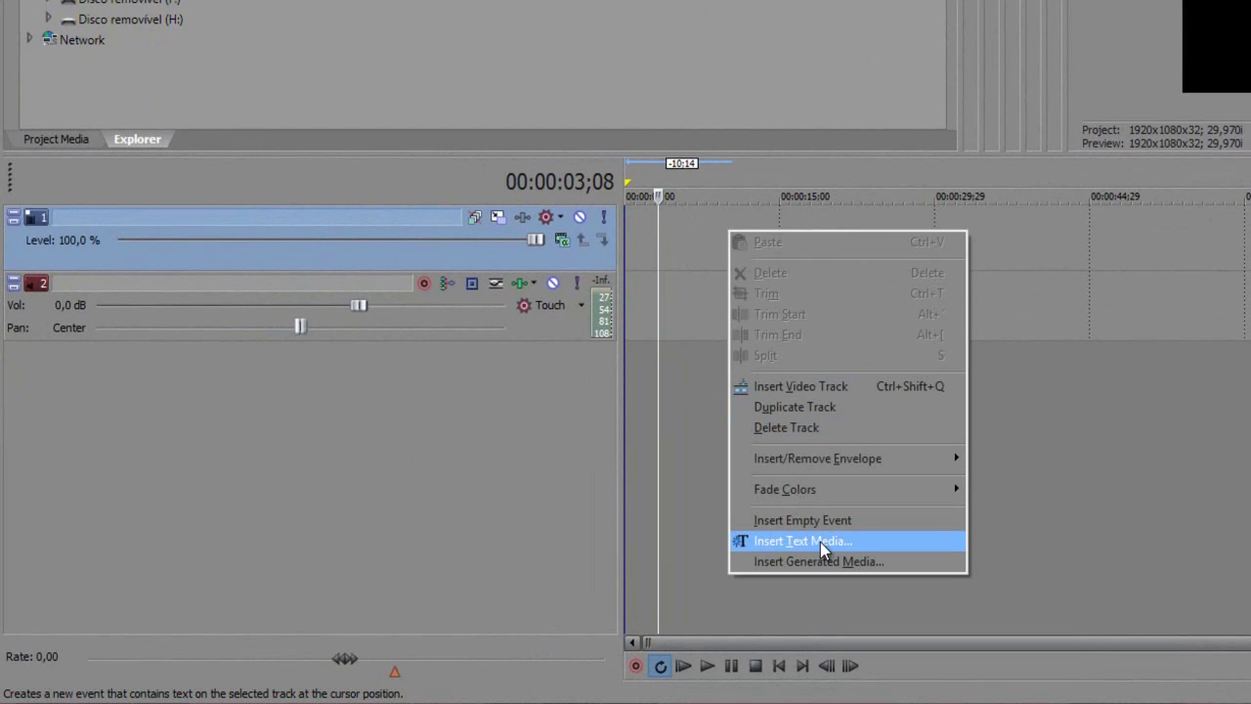
left_click(820, 543)
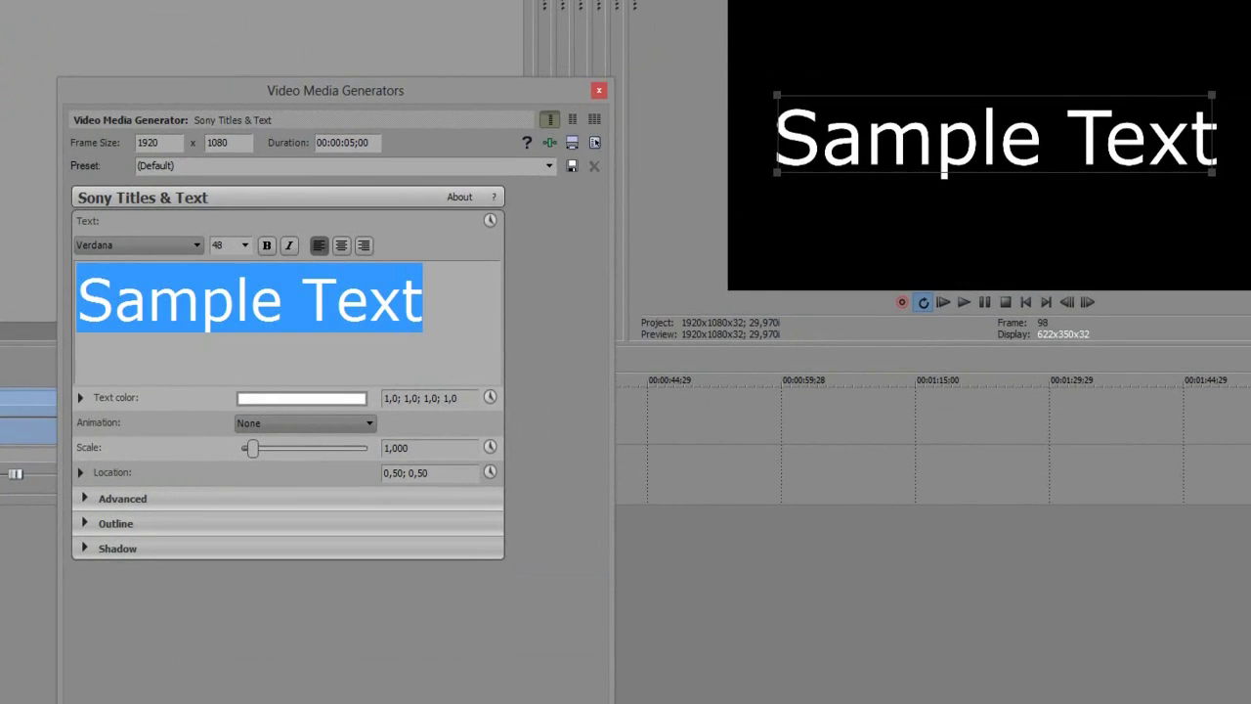
type("NOME DO CANAL")
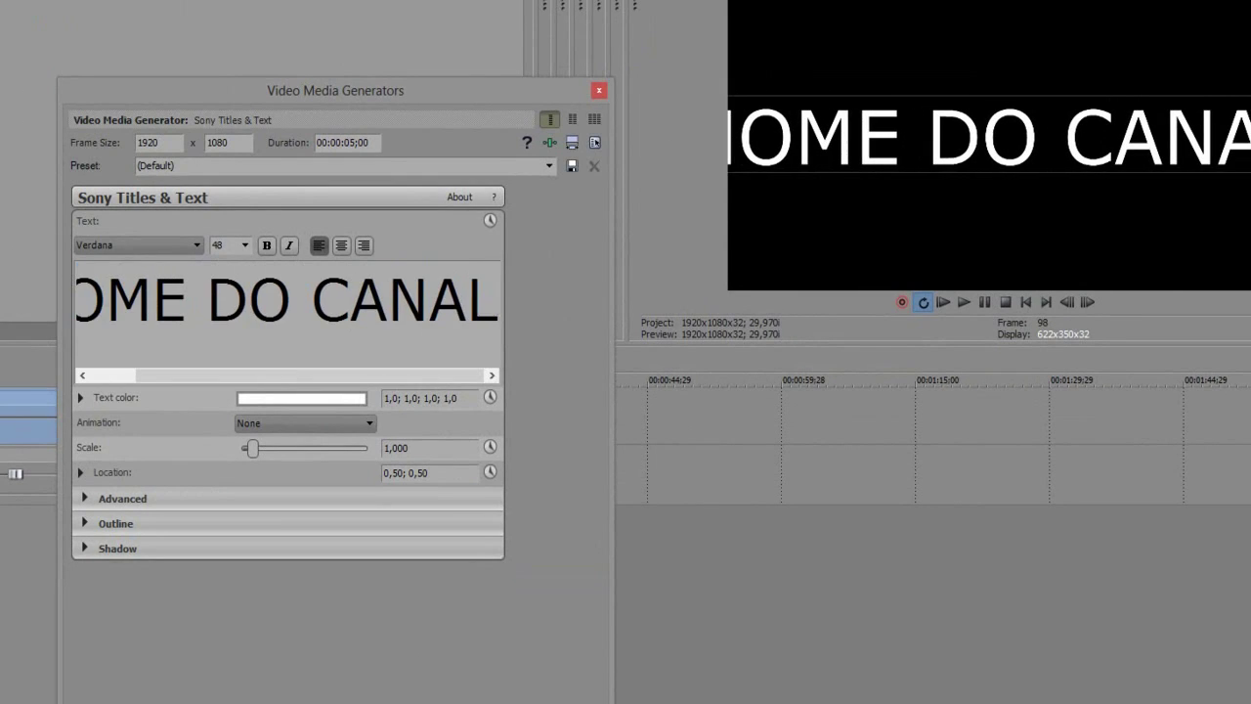
Set the font of the whole title to Static.
key("ctrl+a")
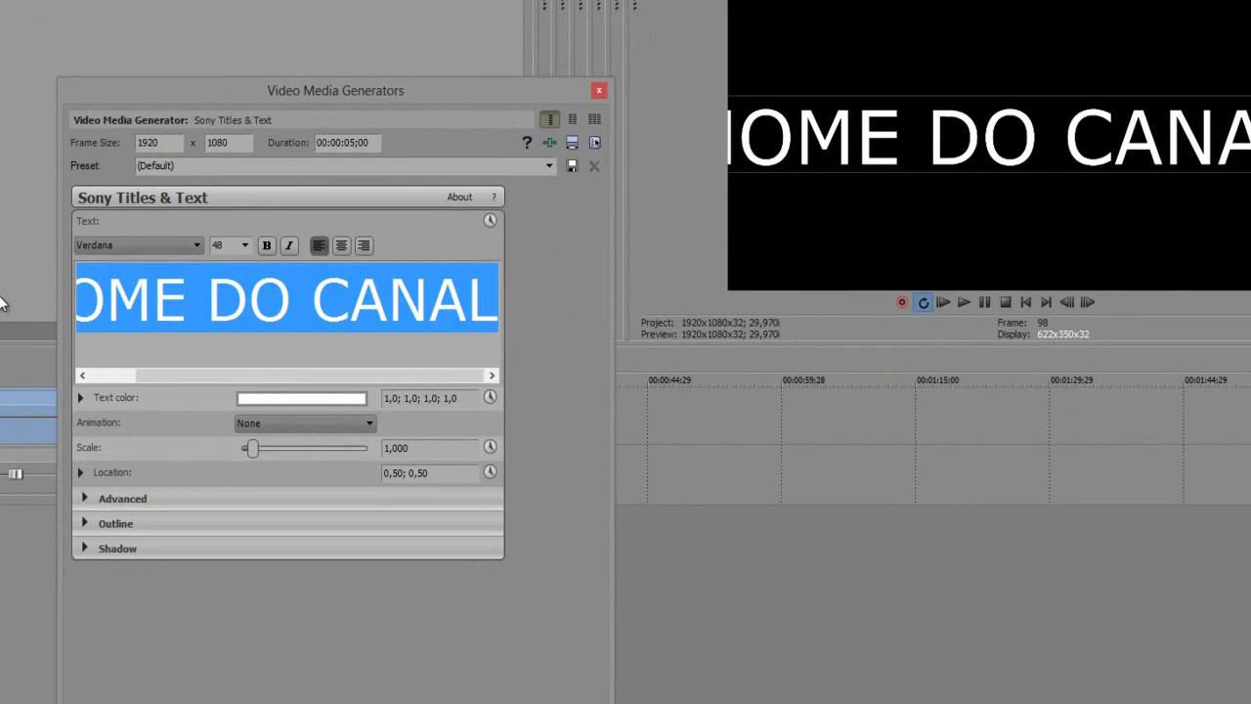
left_click(170, 244)
left_click(200, 332)
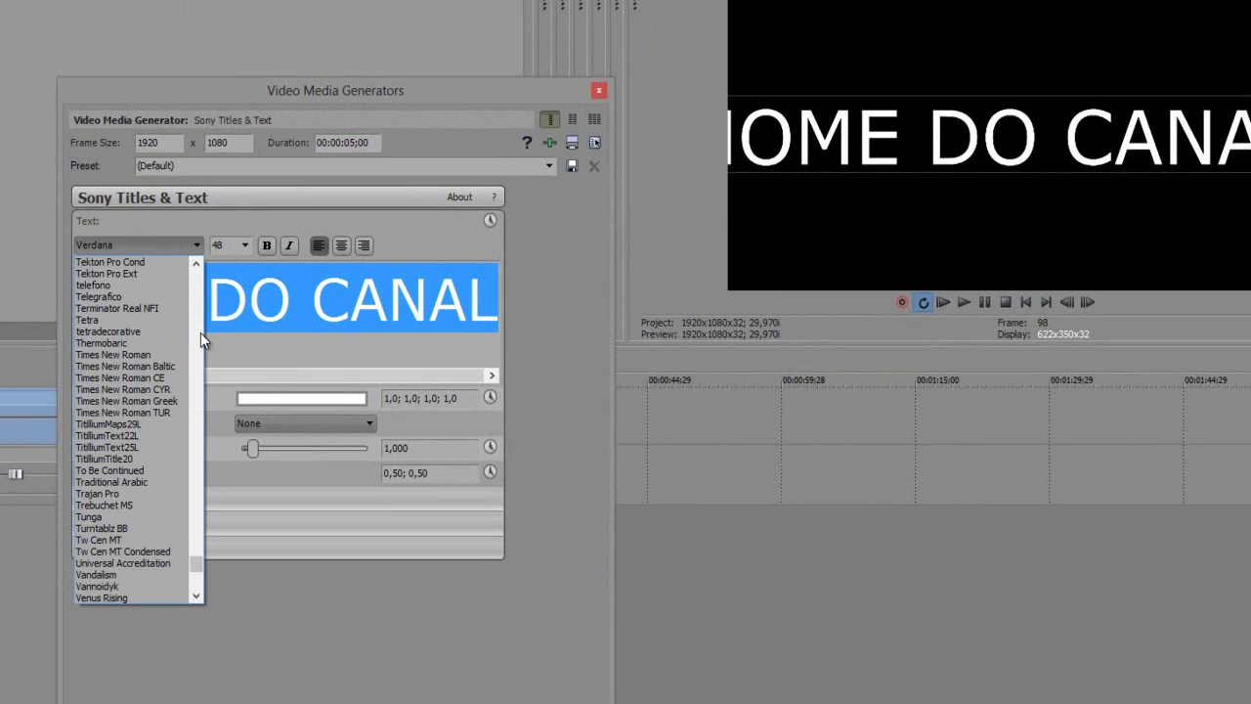
left_click(155, 318)
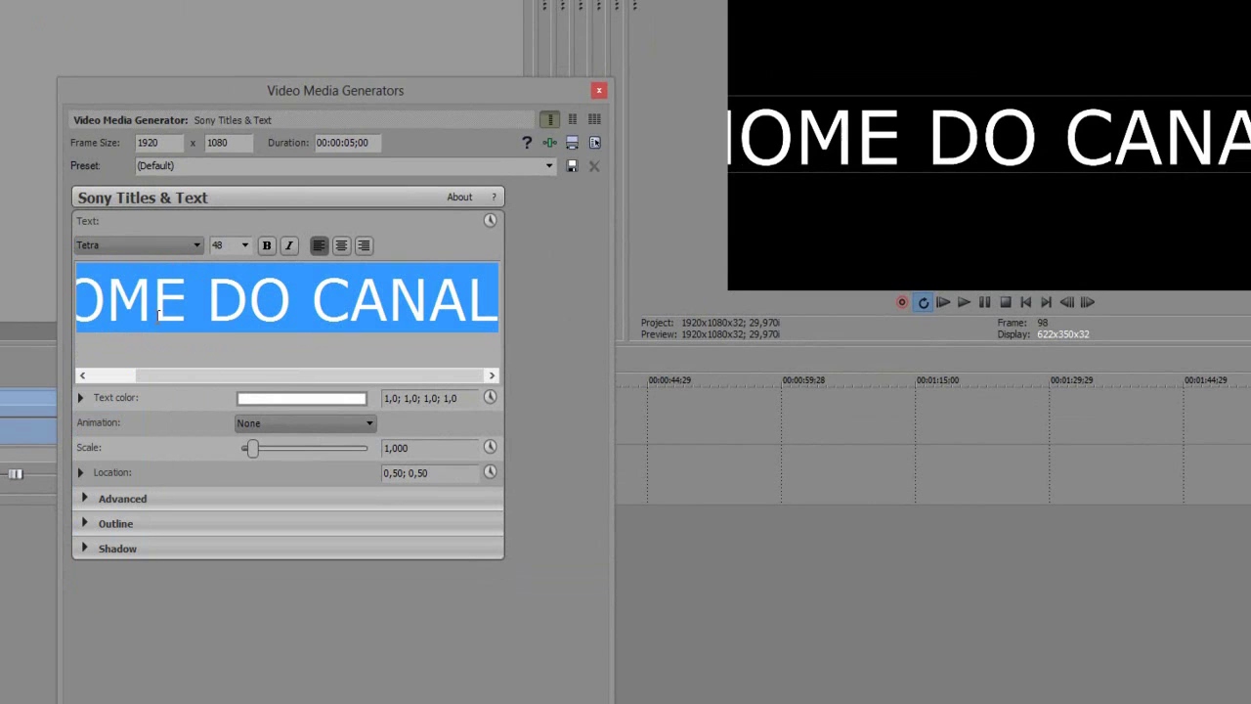
left_click(134, 244)
scroll(185, 362, "up", 15)
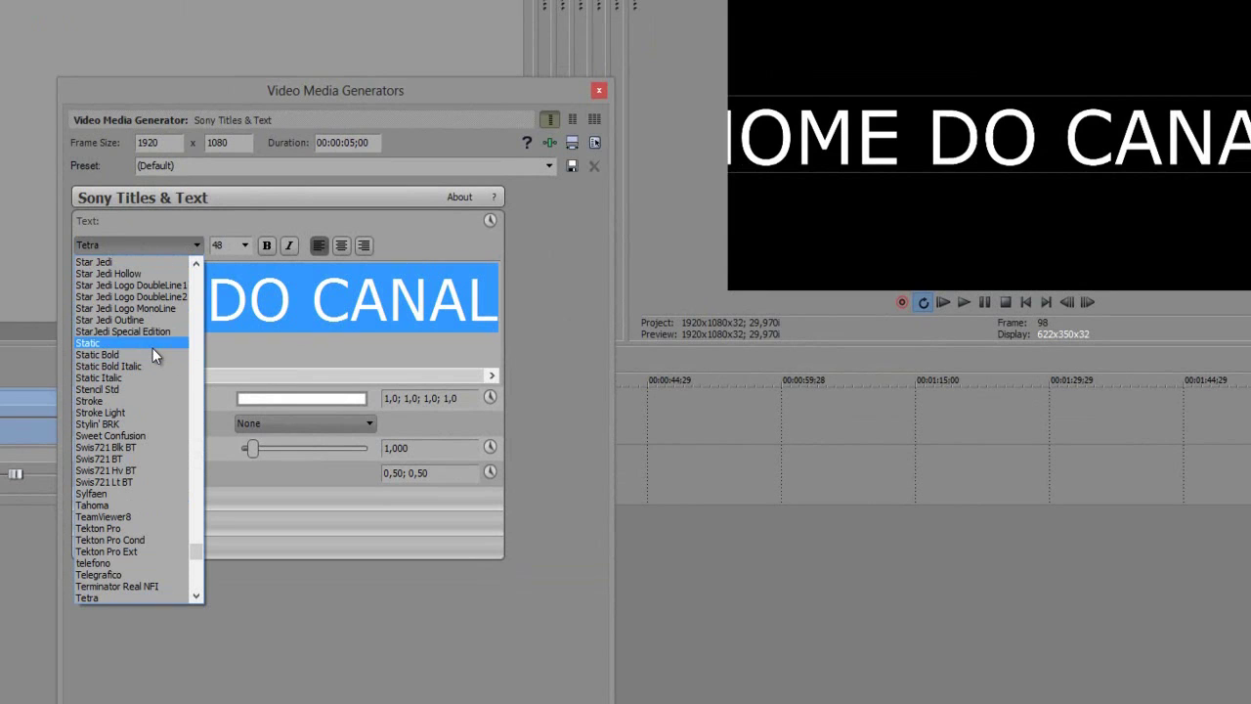
left_click(151, 344)
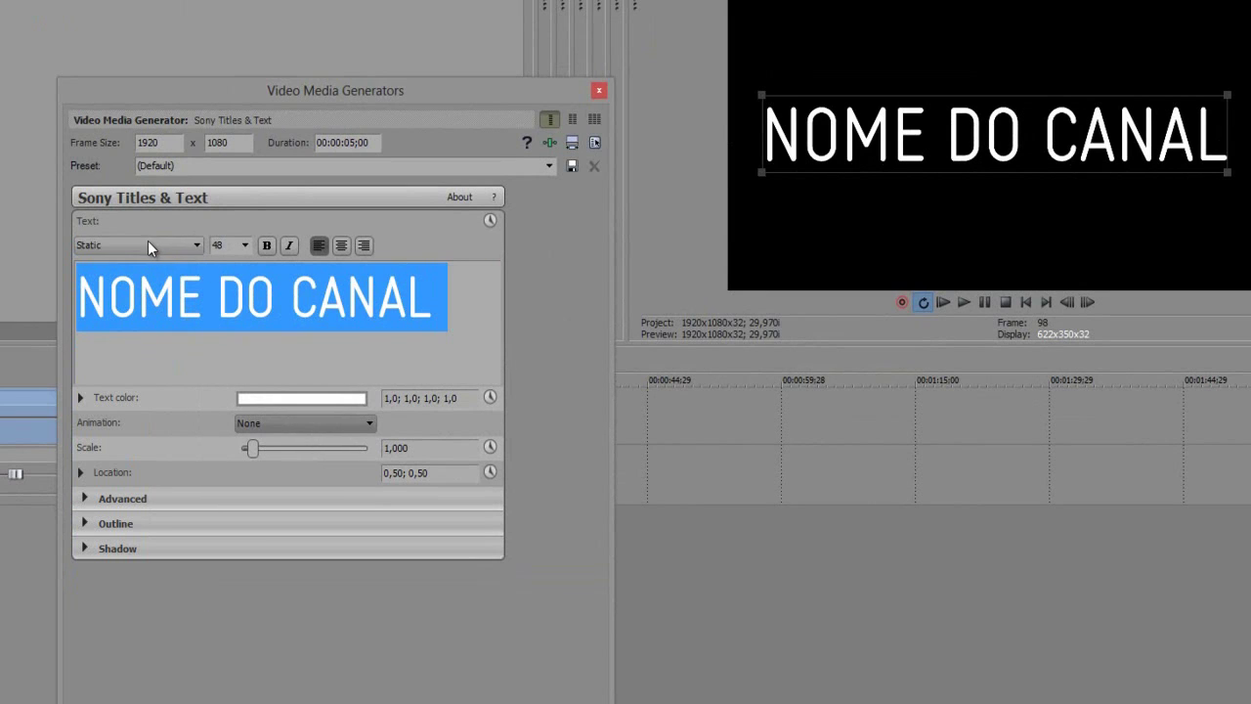
Set the title's font size to 36.
left_click(244, 245)
left_click(217, 365)
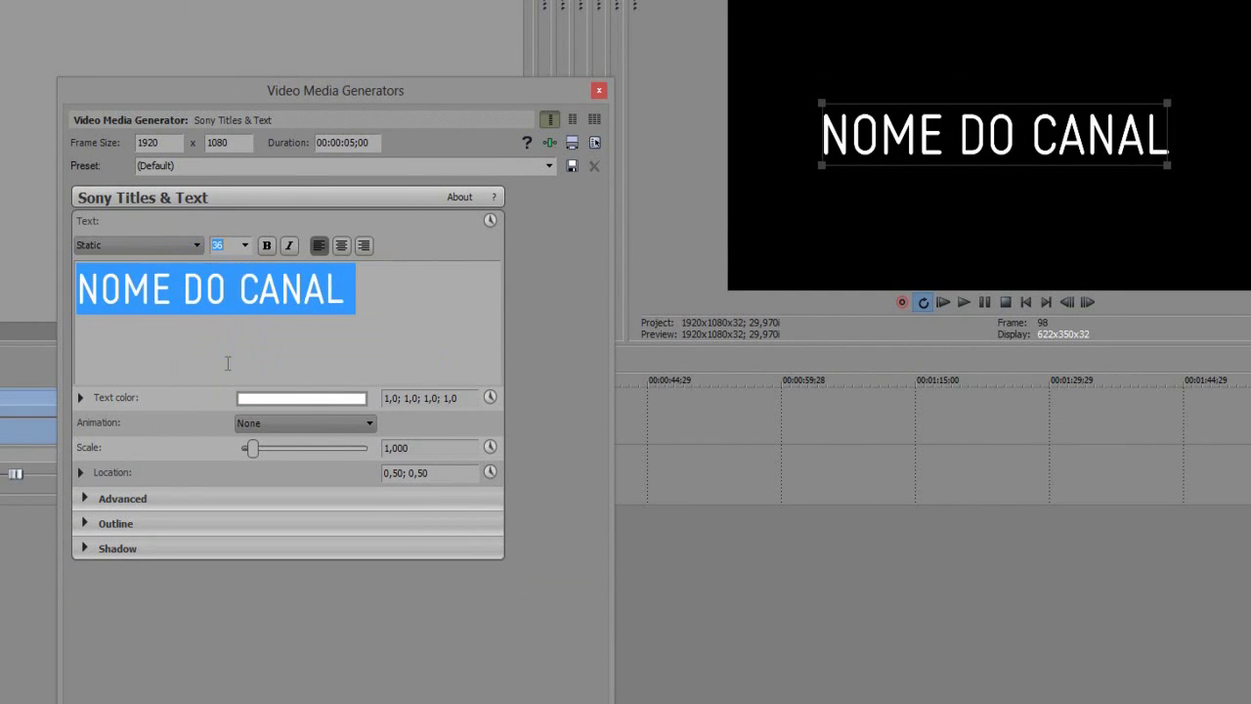
left_click(238, 356)
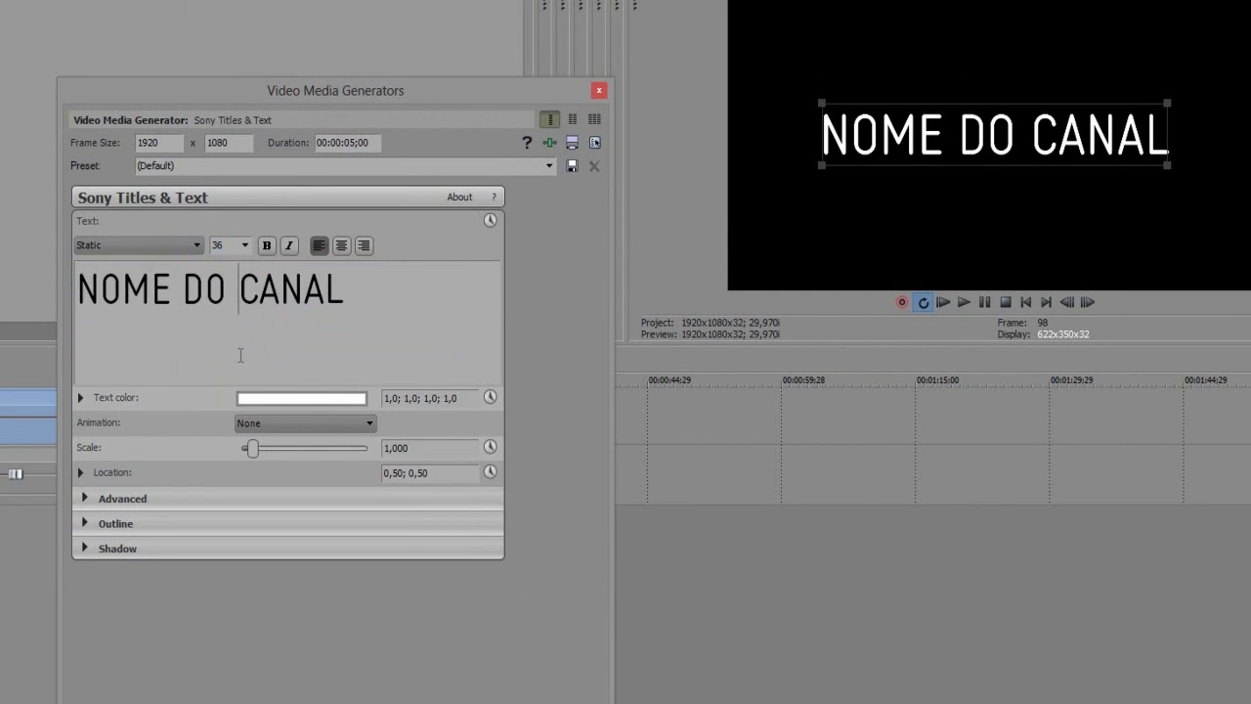
Select the whole title text, apply the Bounce animation to it and close the media generator.
left_click_drag(344, 309, 355, 311)
key("ctrl+a")
left_click(322, 302)
left_click_drag(404, 296, 79, 291)
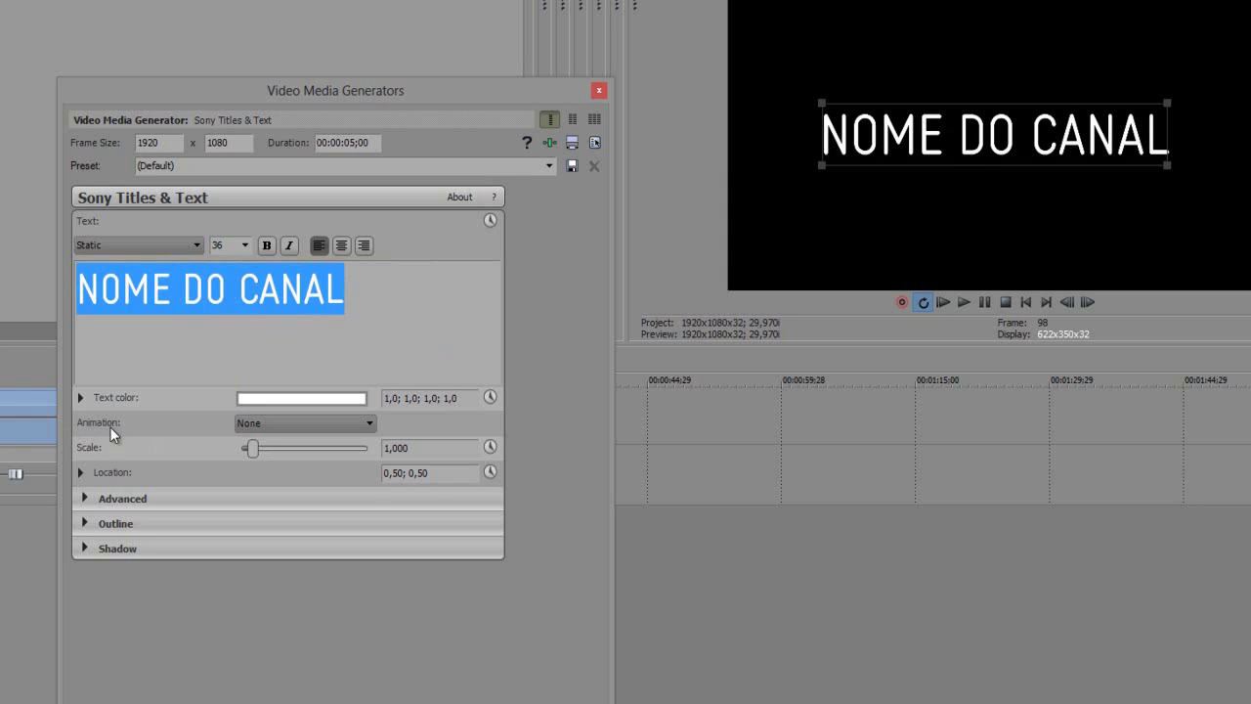
left_click(291, 423)
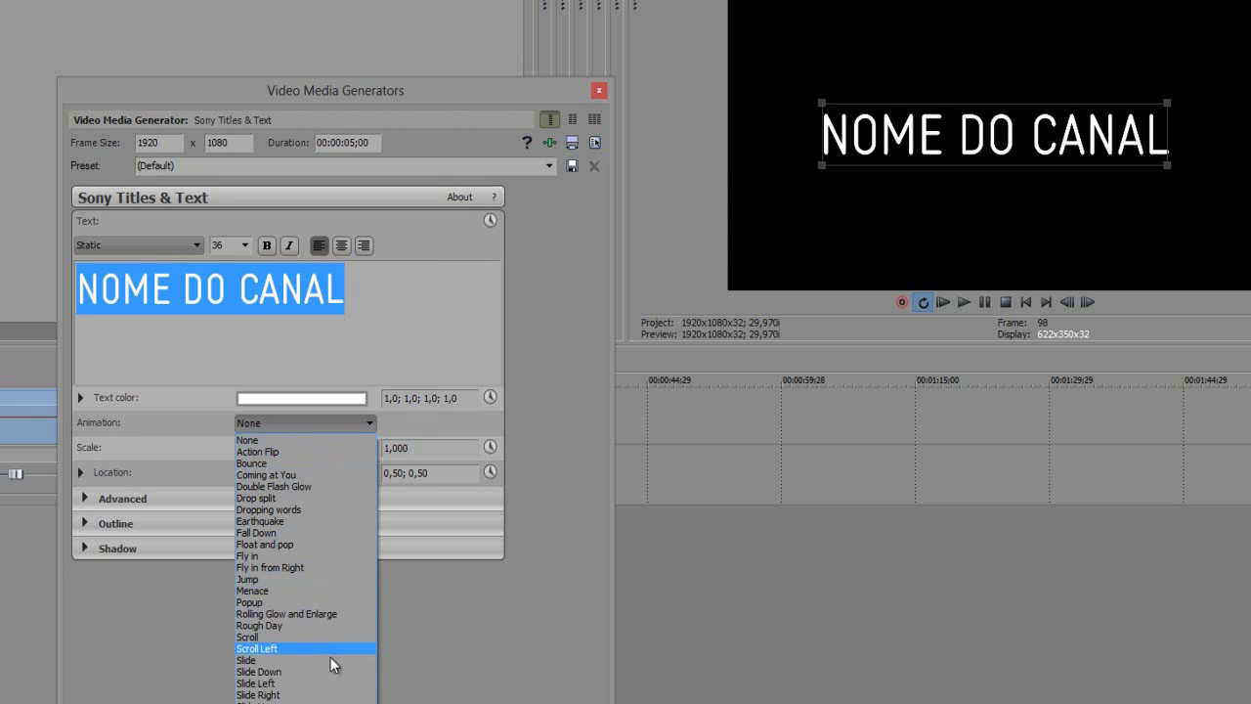
left_click(292, 465)
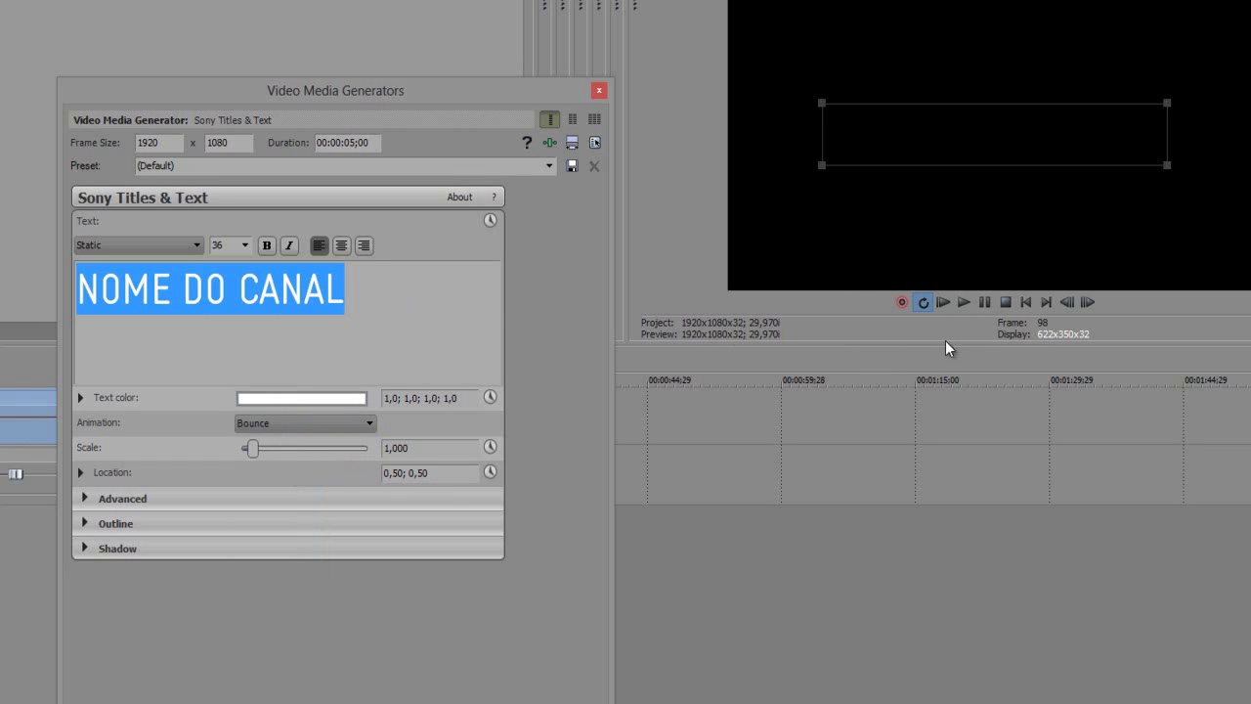
left_click(597, 92)
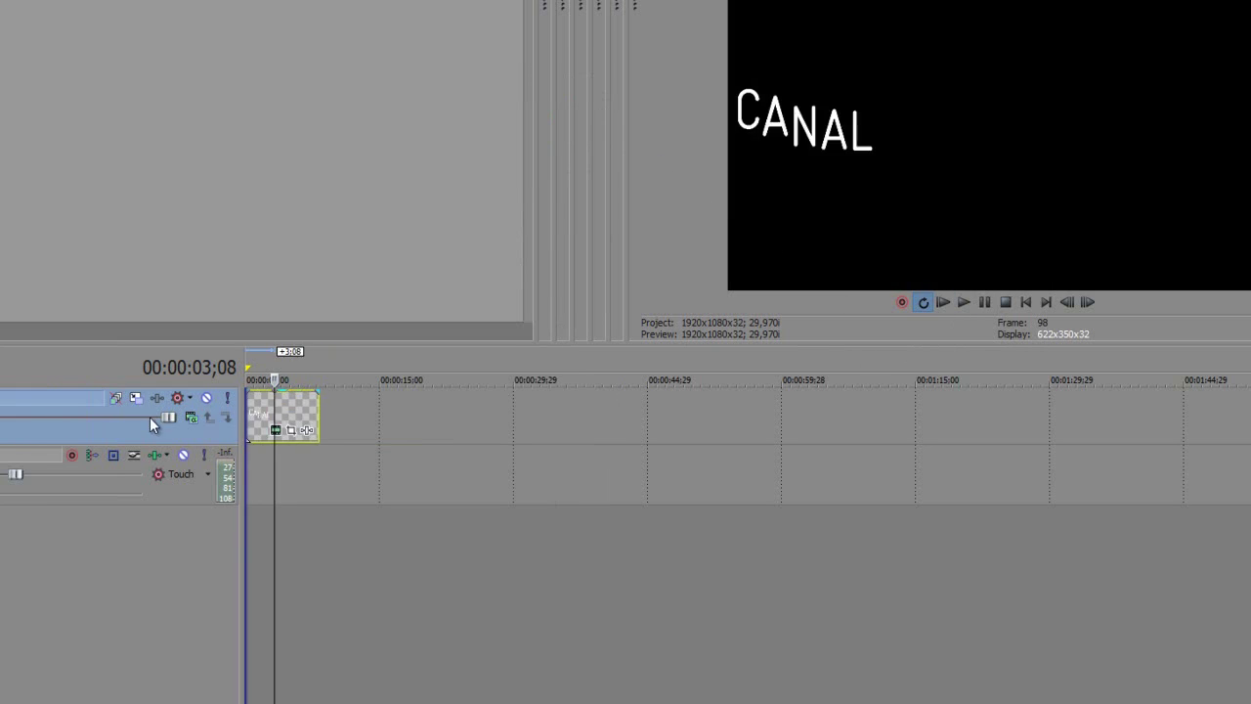
Play the title animation and examine the frames around the 5 and 6 second marks for where it repeats.
left_click(943, 302)
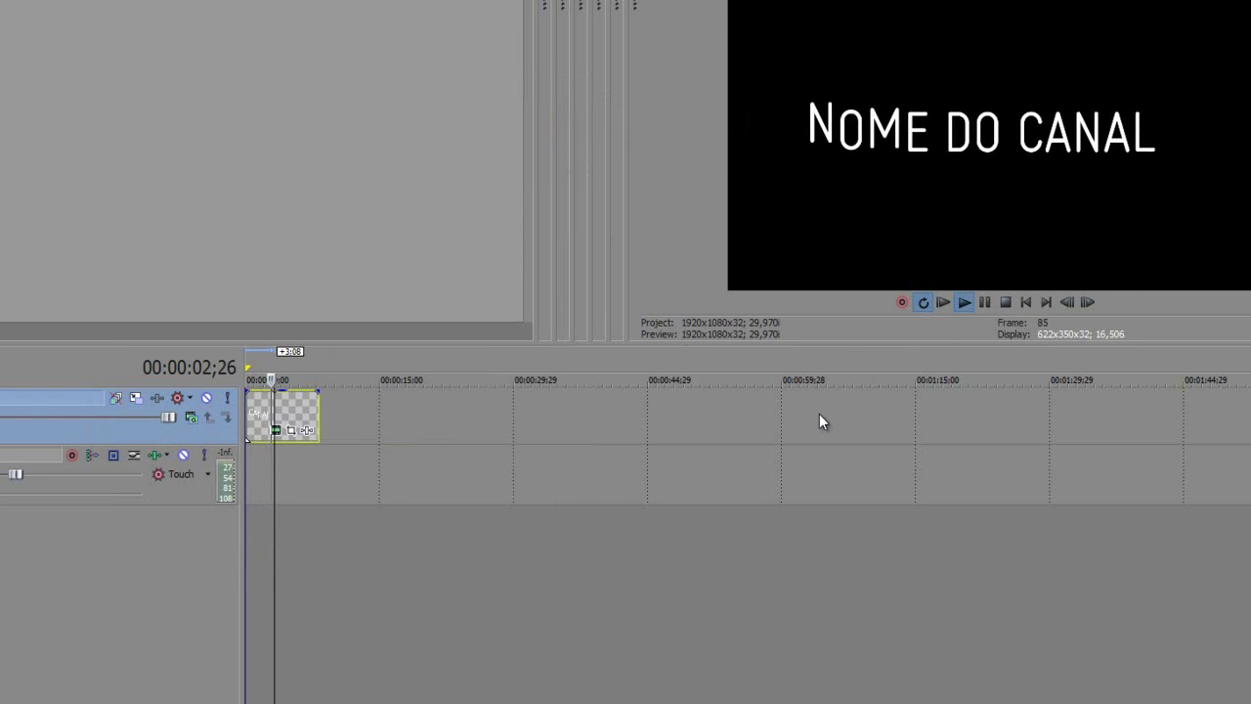
left_click(984, 302)
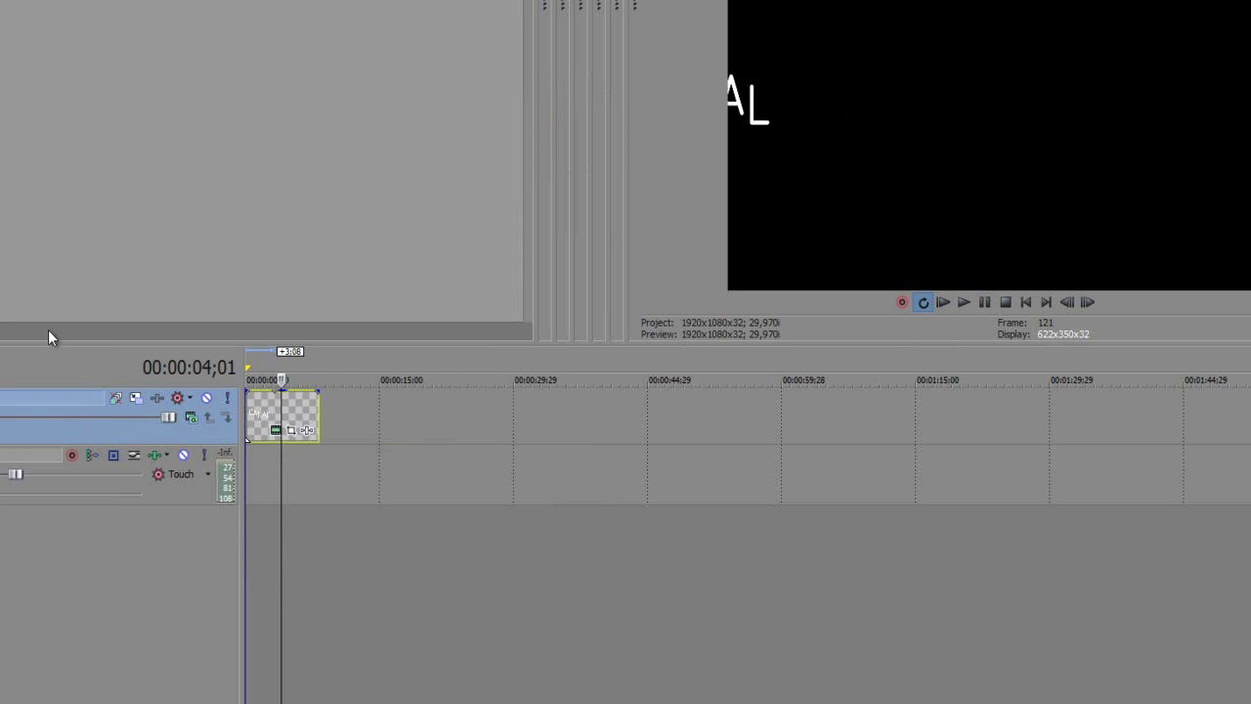
left_click(320, 421)
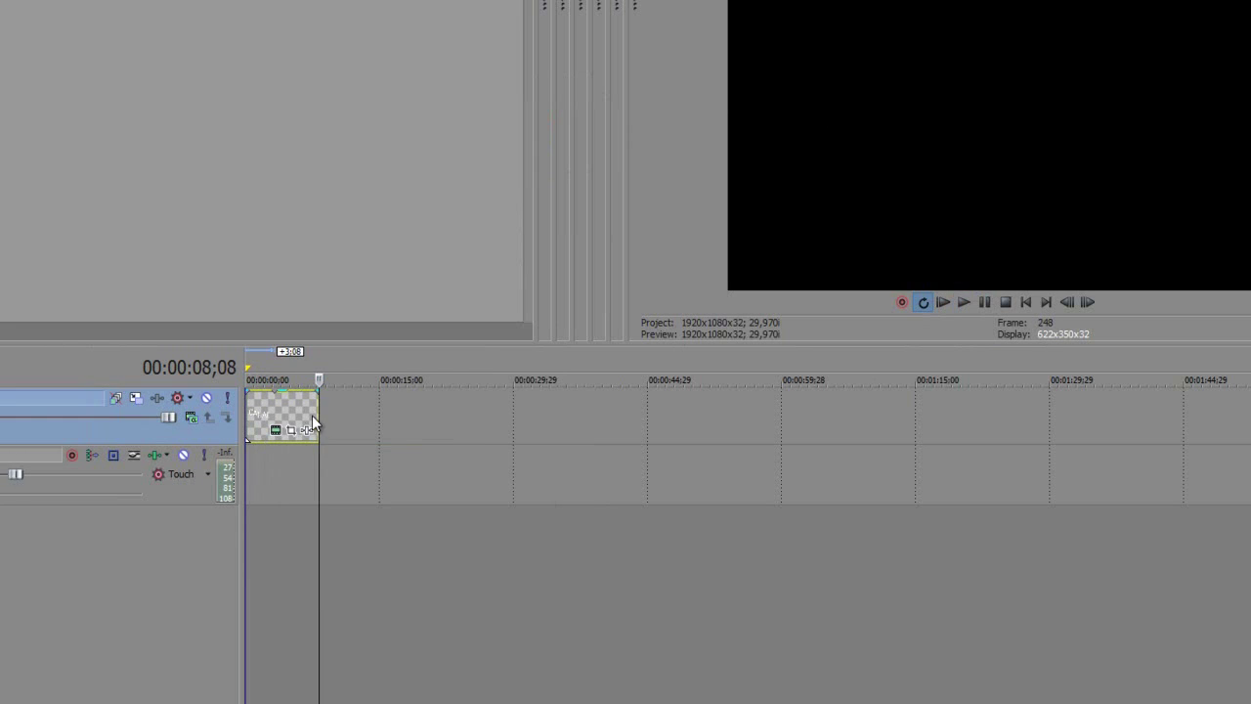
scroll(320, 422, "up", 3)
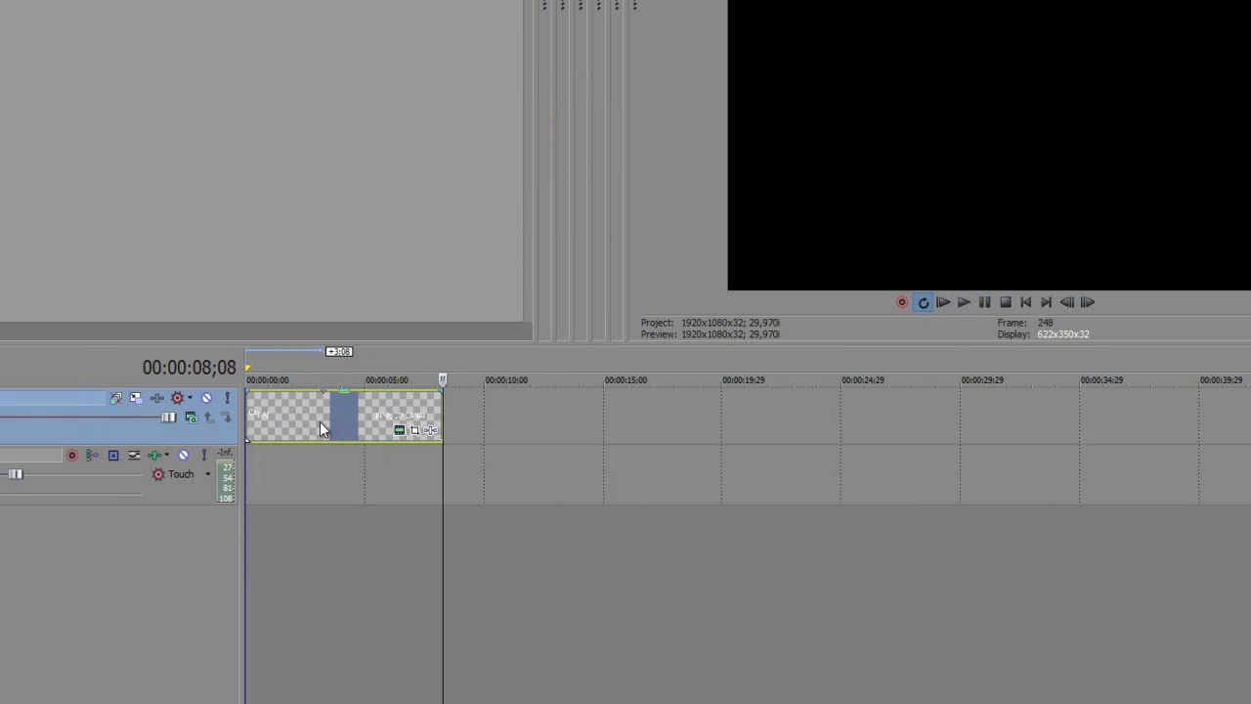
left_click(389, 409)
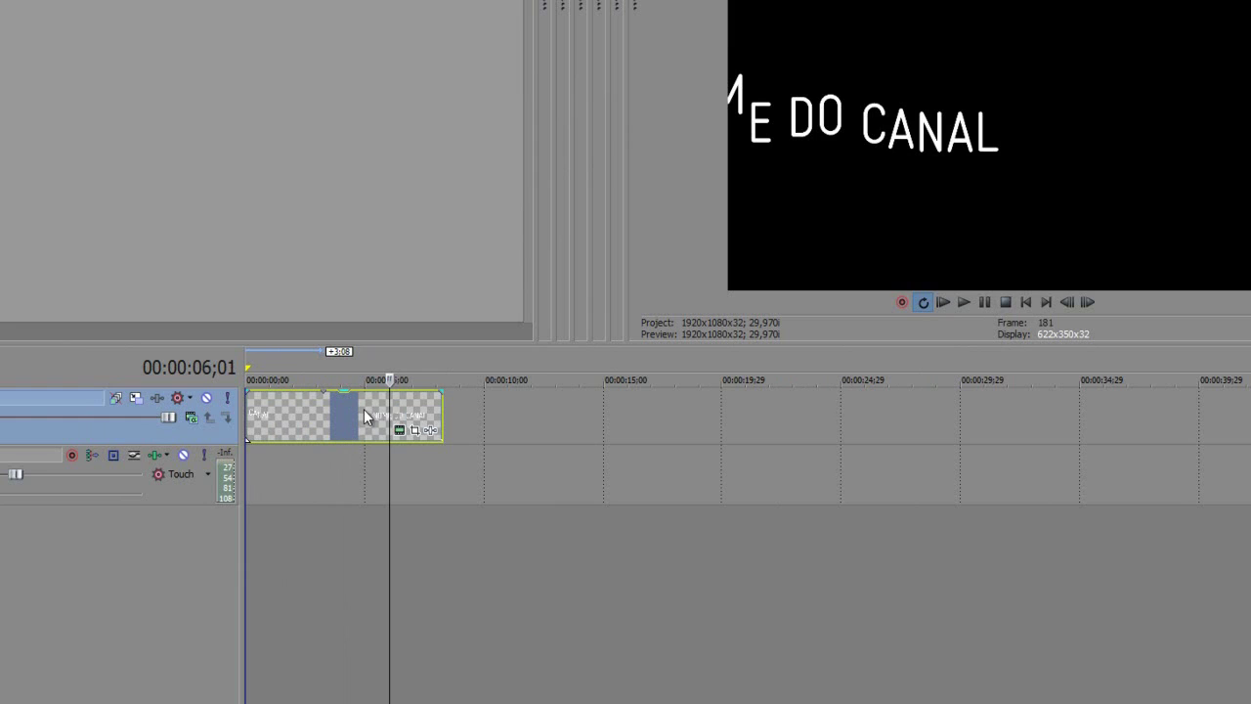
left_click(365, 415)
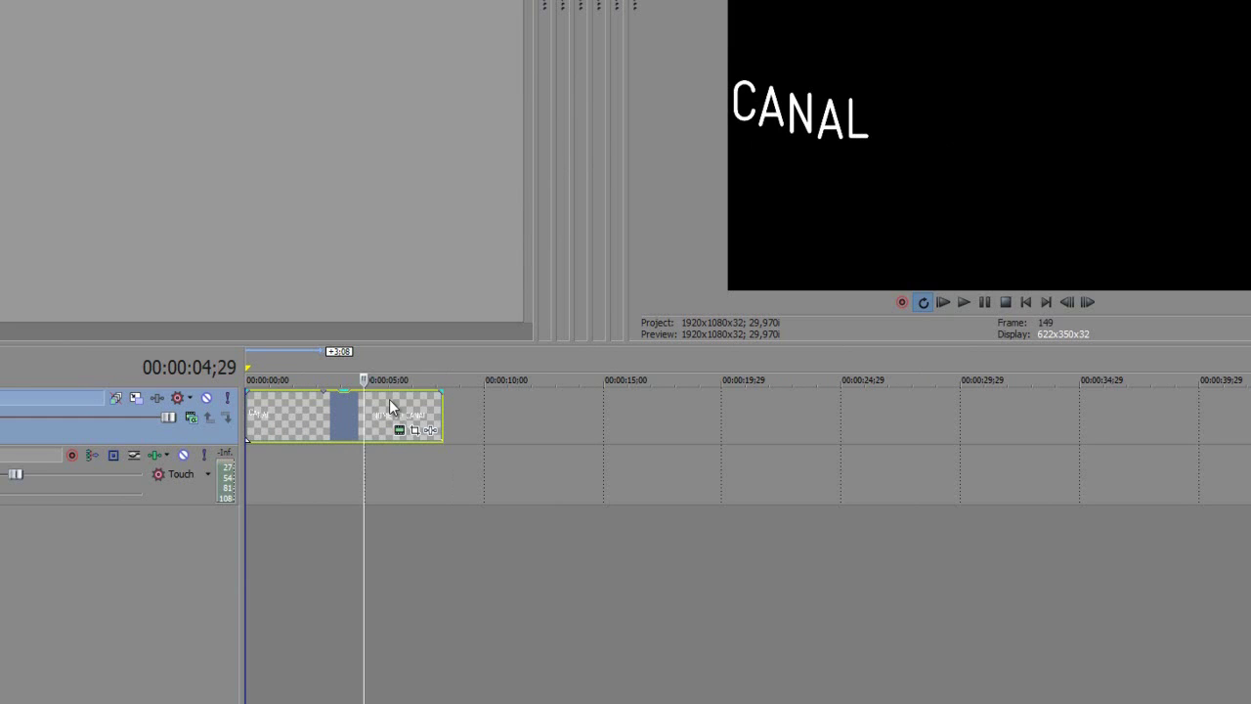
left_click(388, 406)
Locate the 00:00:05;00 point in the title event and trim the event's end back to it.
scroll(391, 415, "up", 3)
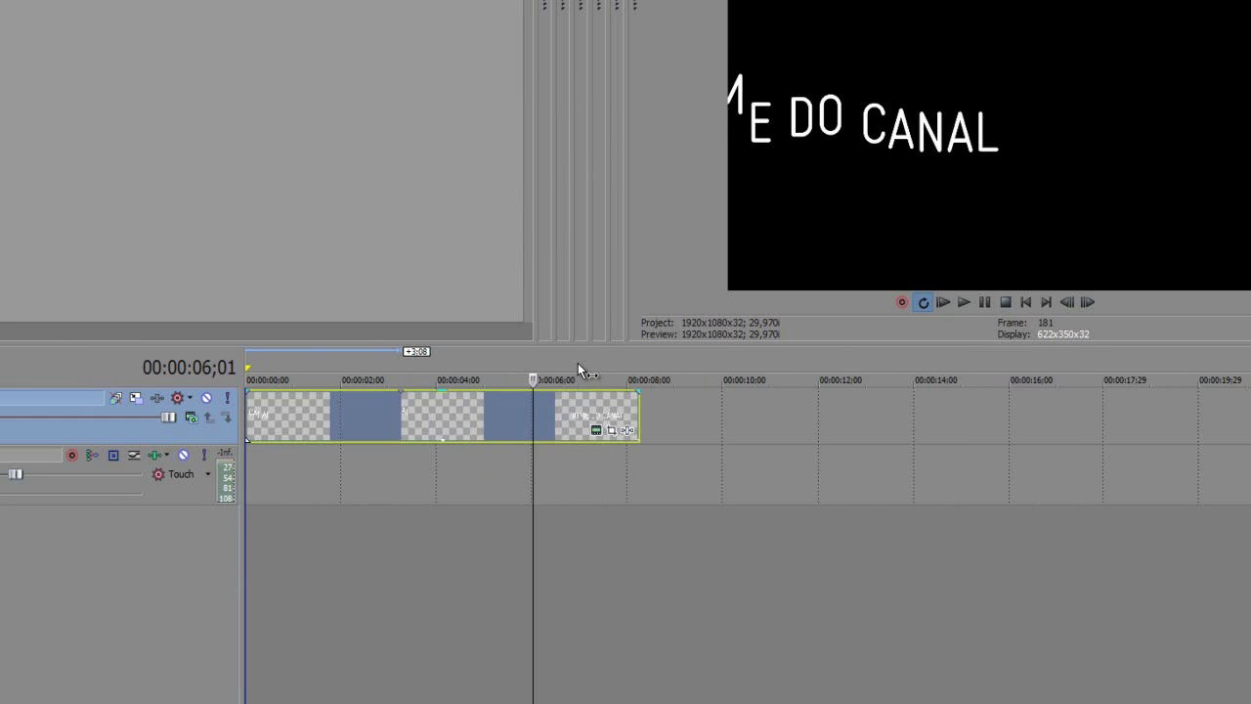
left_click(483, 416)
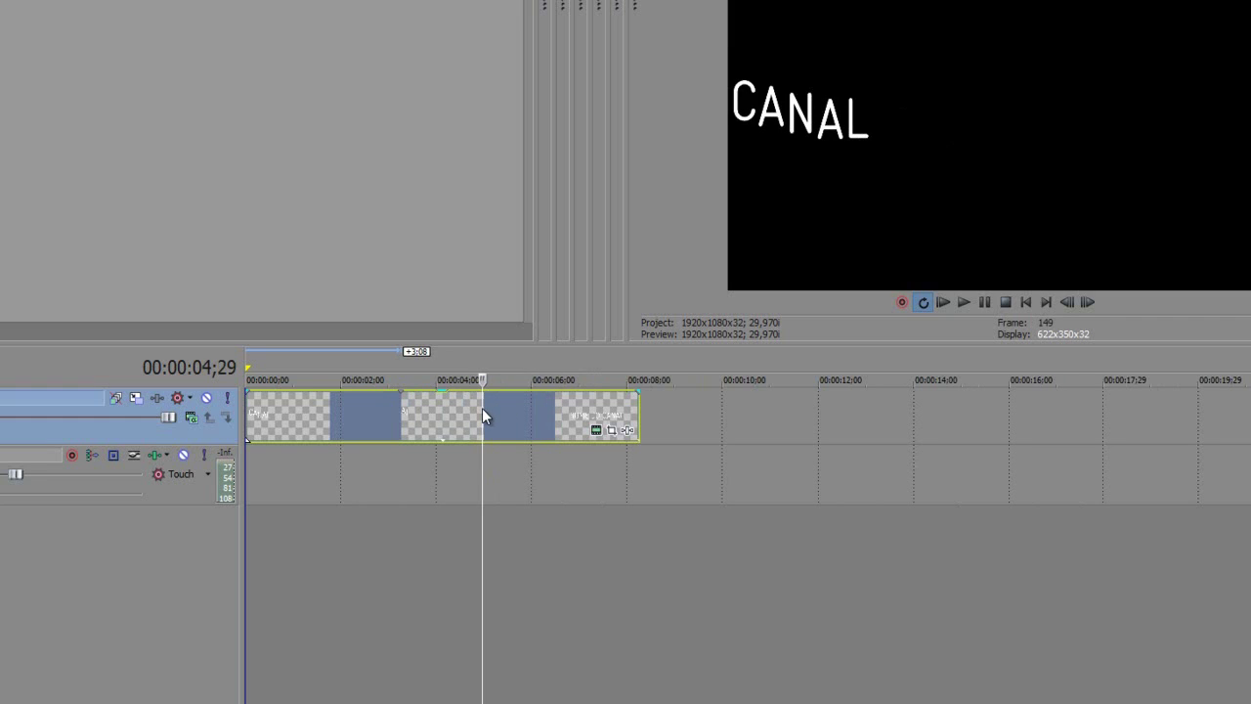
left_click(532, 409)
scroll(547, 408, "up", 4)
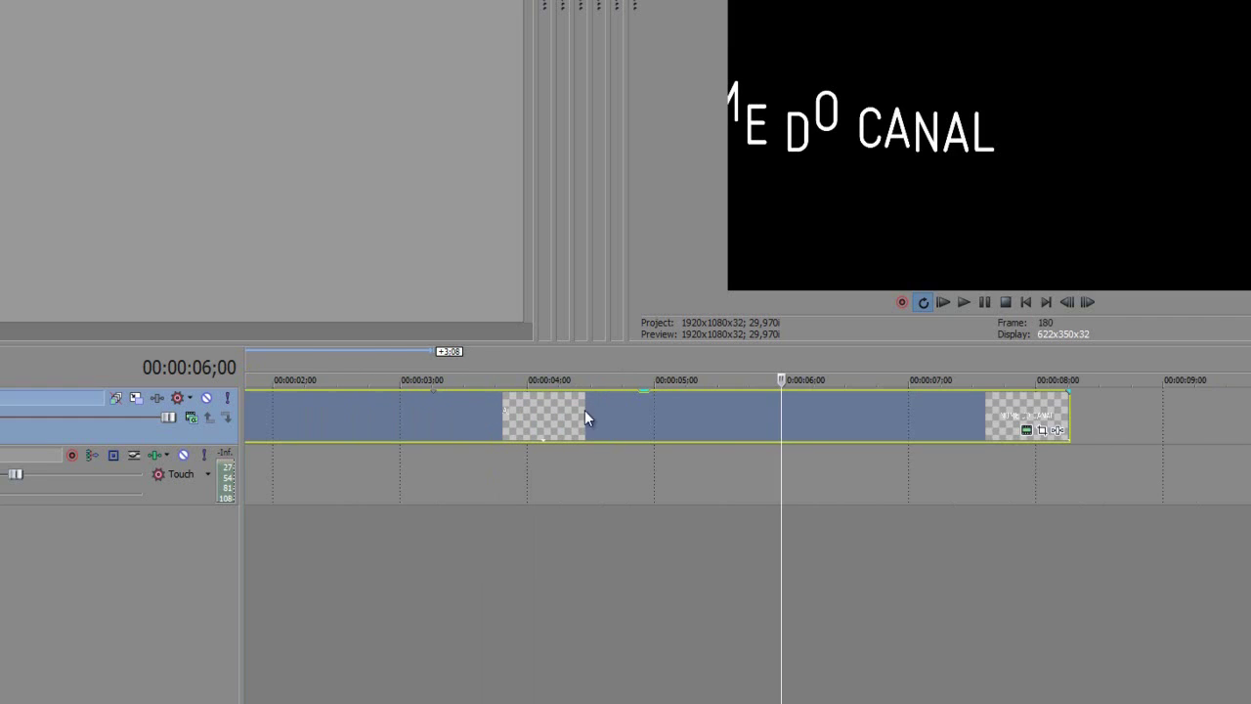
left_click(654, 412)
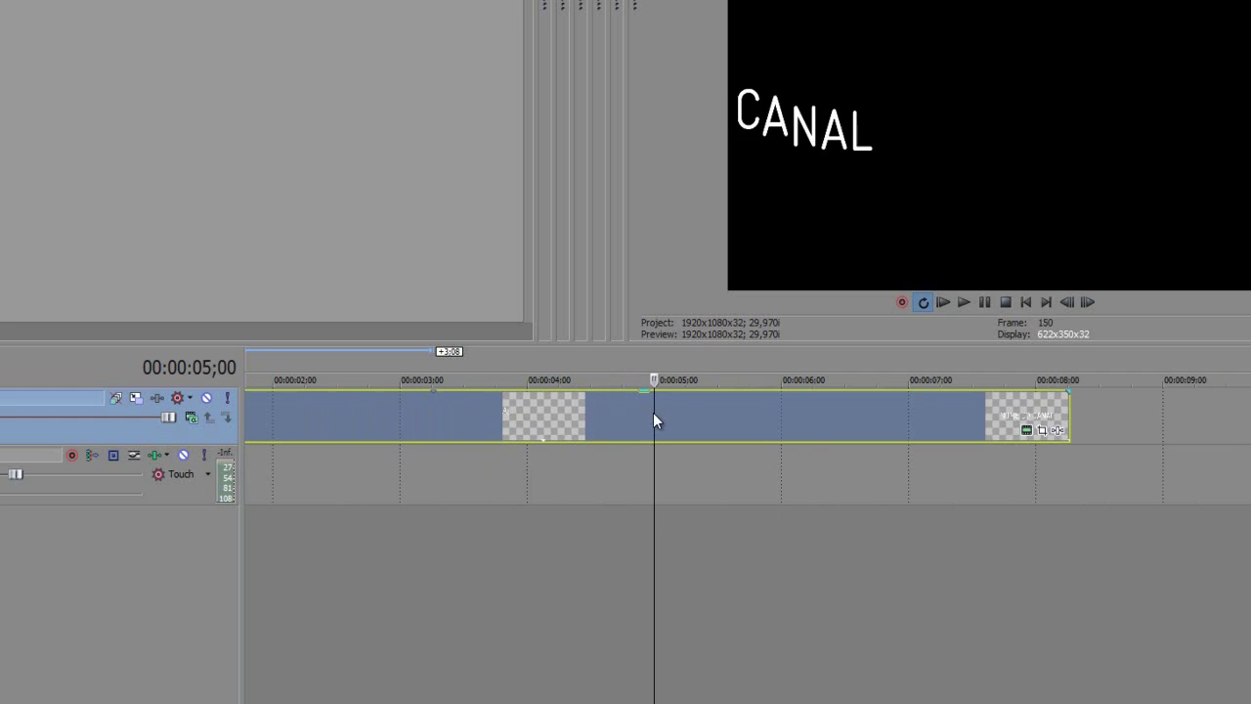
scroll(508, 428, "down", 4)
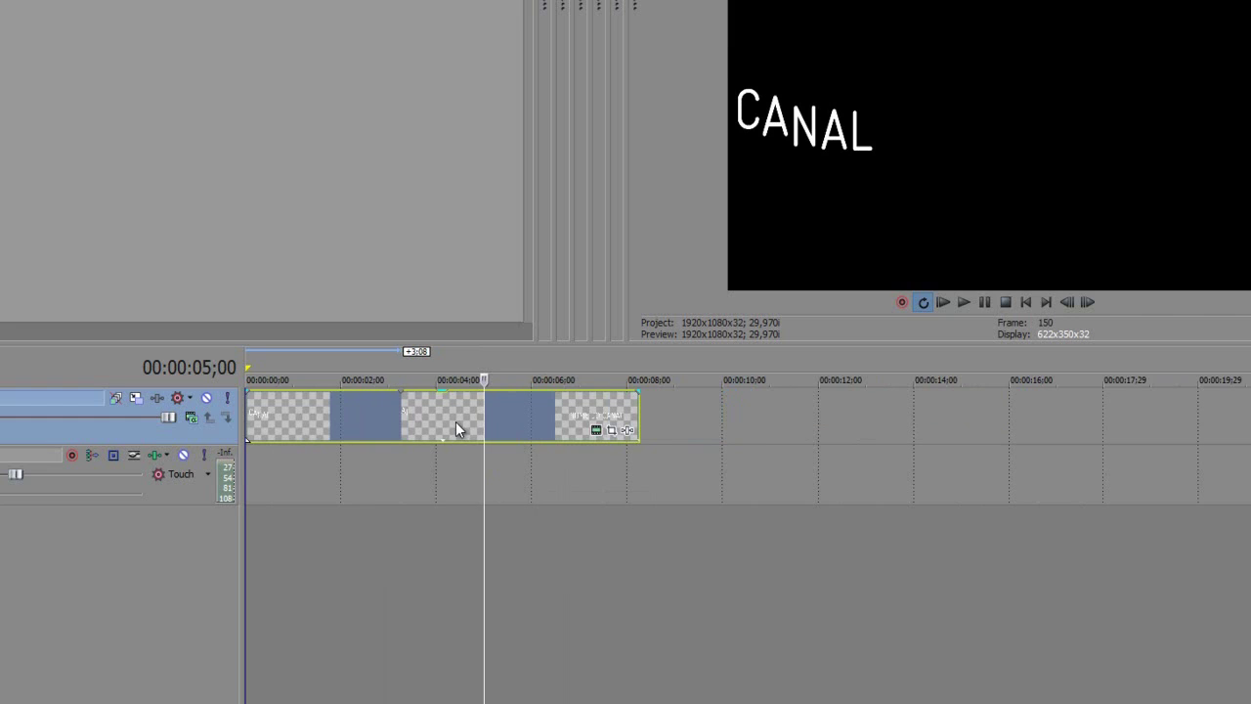
left_click_drag(635, 399, 287, 408)
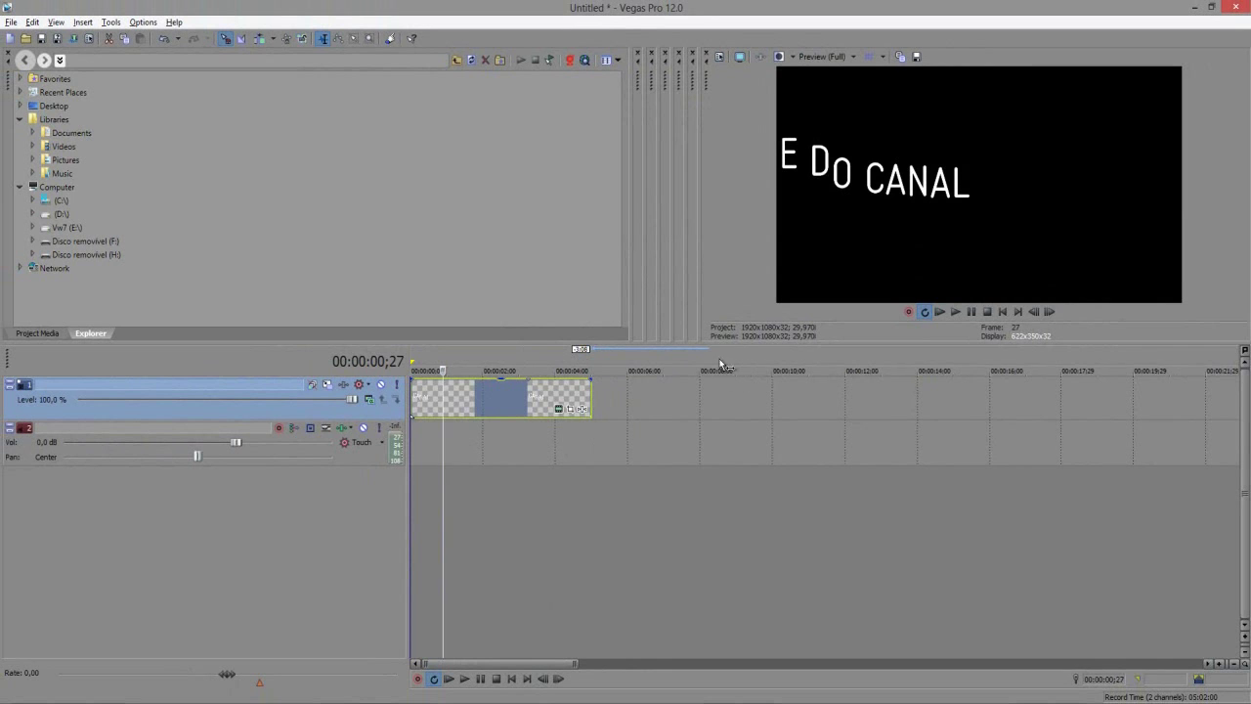
Insert a new video track above the title track.
left_click(664, 380)
right_click(664, 381)
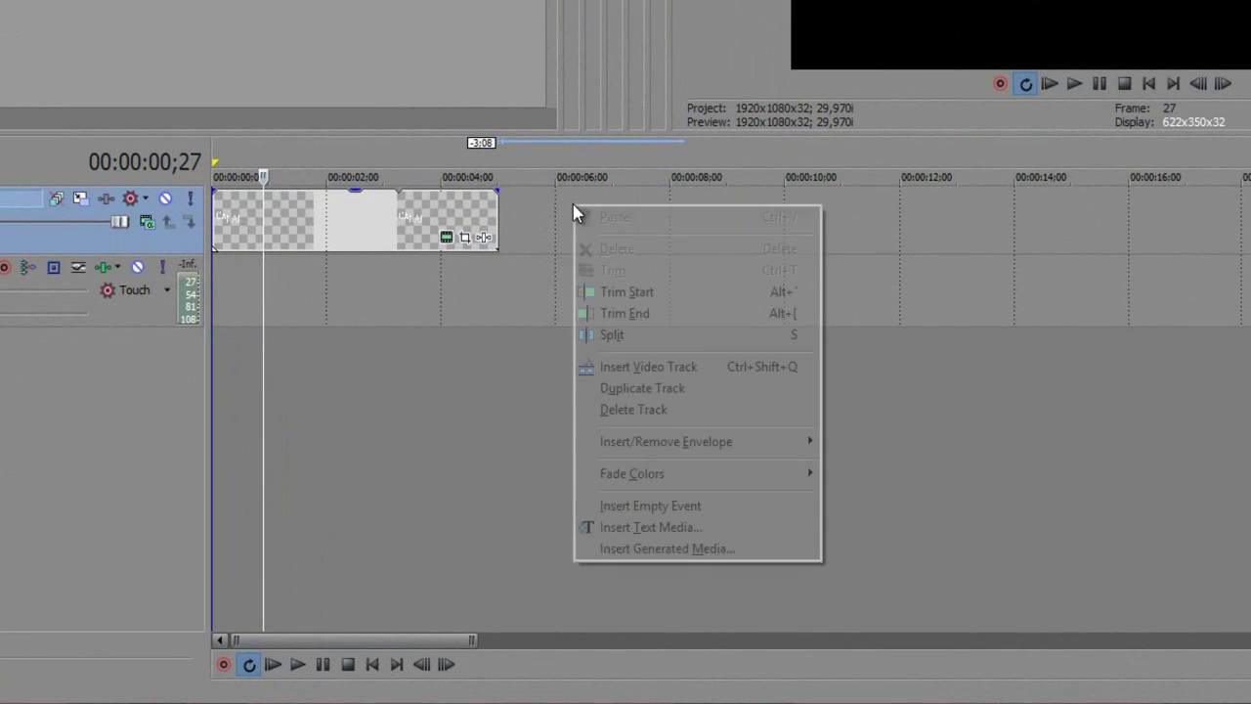
right_click(557, 258)
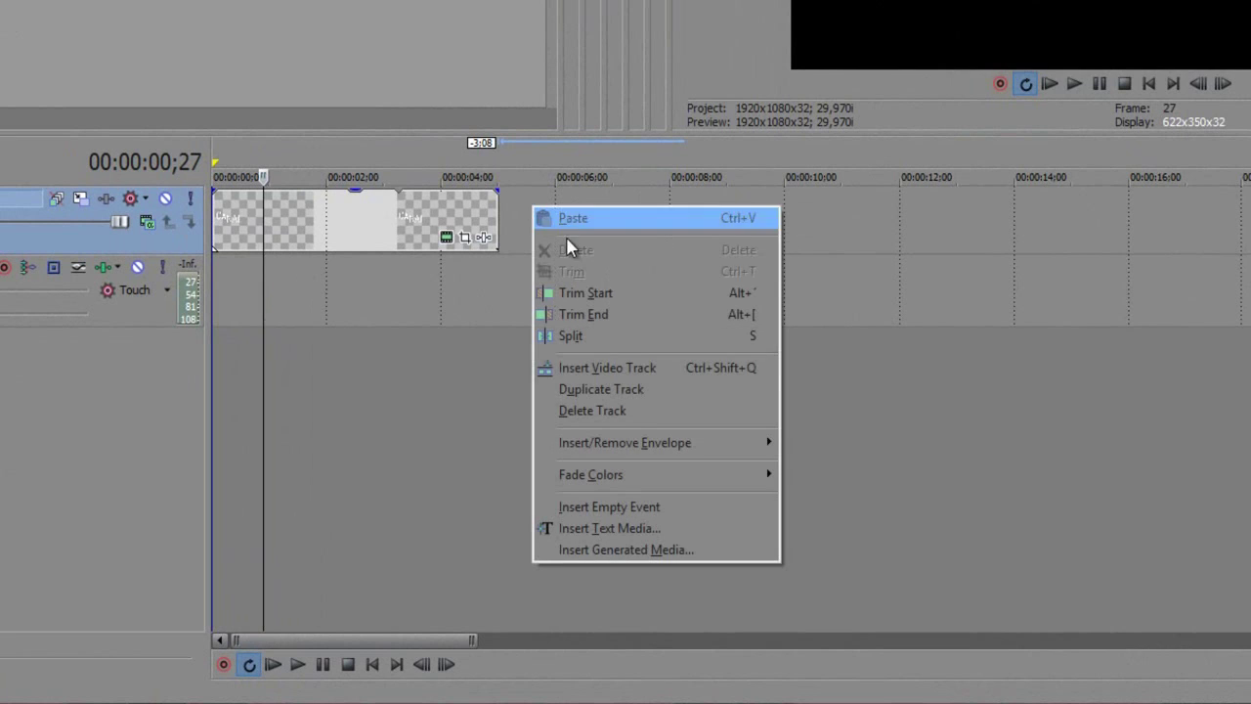
left_click(687, 370)
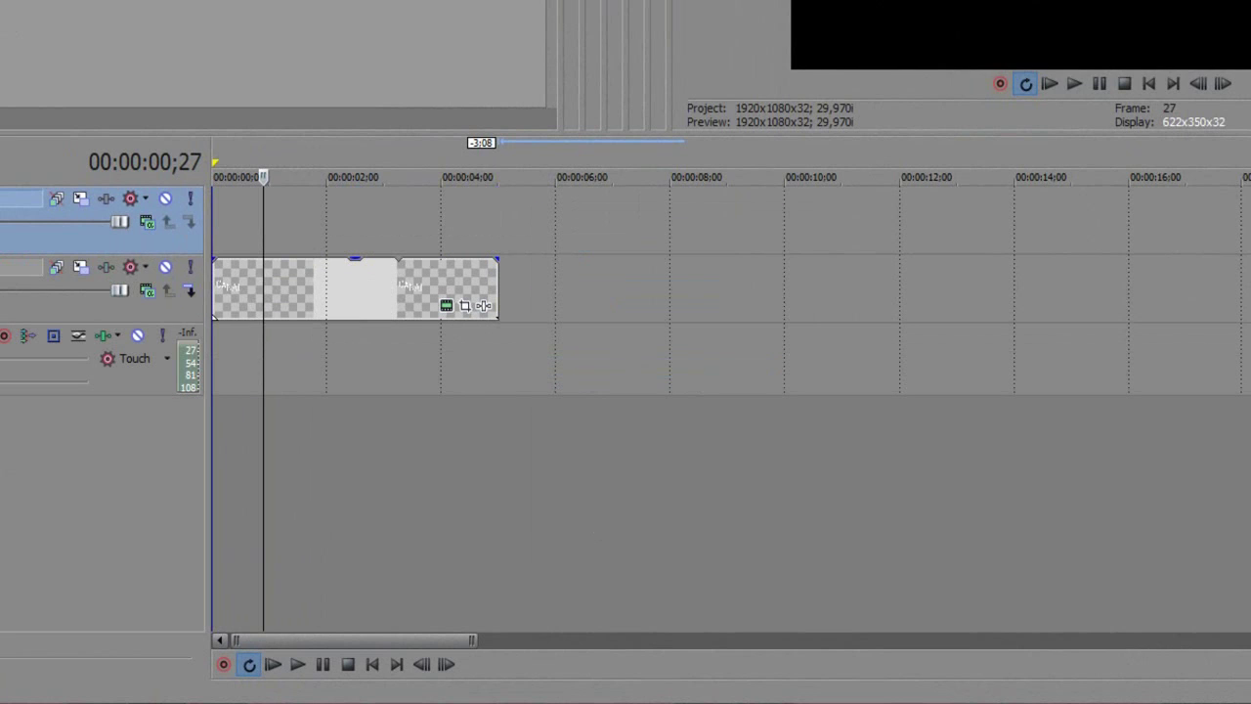
Switch to the Pack VFX 3 folder and add the "blue" video clip at the start of the timeline, above the title.
mouse_move(137, 699)
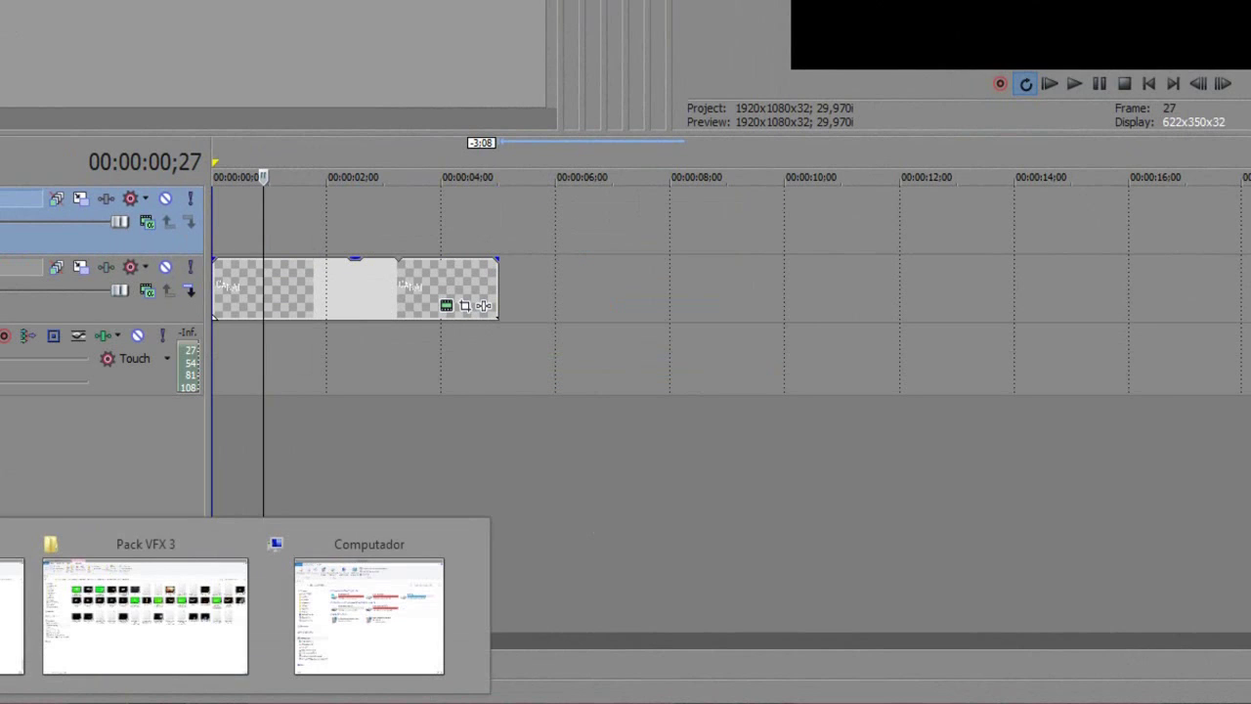
left_click(98, 636)
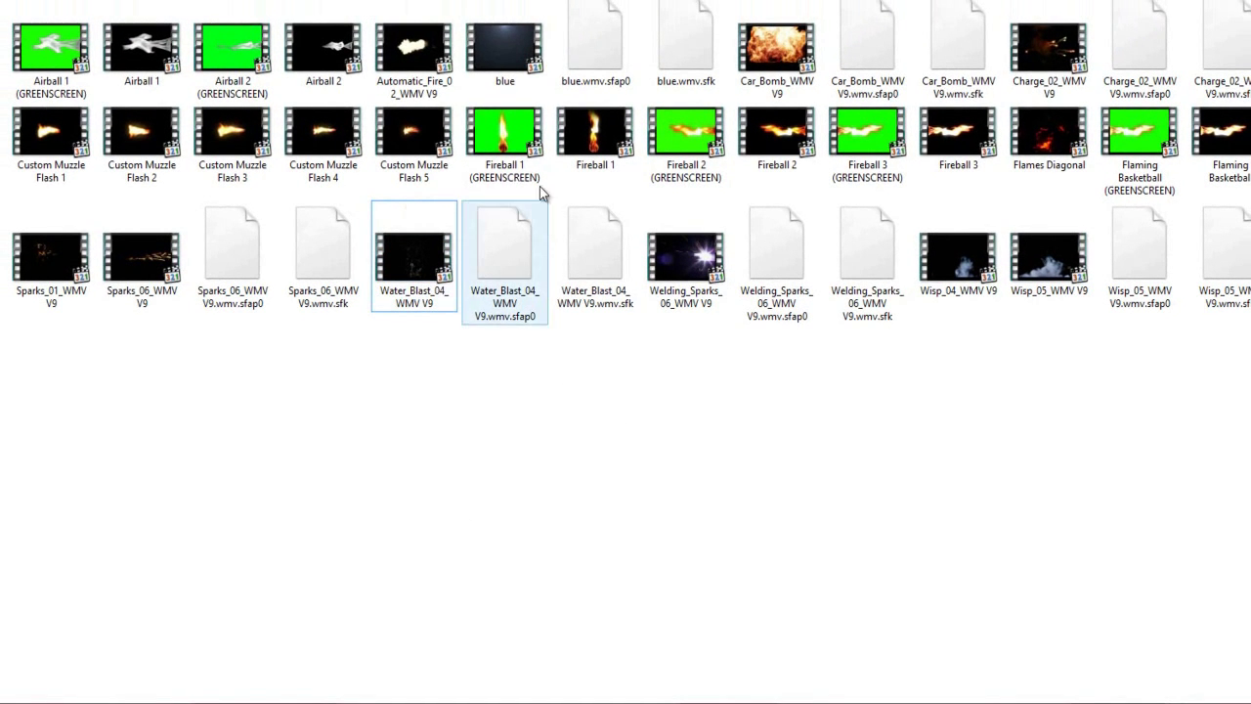
left_click(510, 39)
left_click_drag(510, 39, 312, 315)
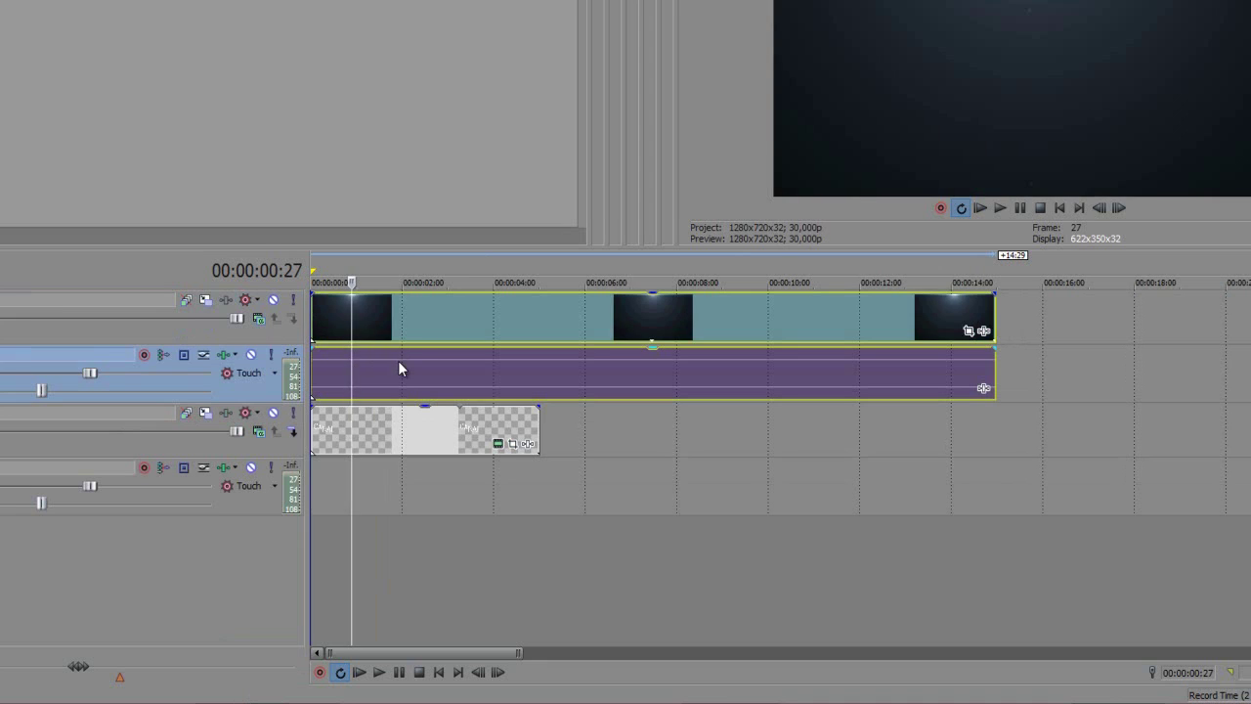
Separate the blue clip's audio from its video and delete the audio from the timeline.
left_click_drag(398, 360, 488, 358)
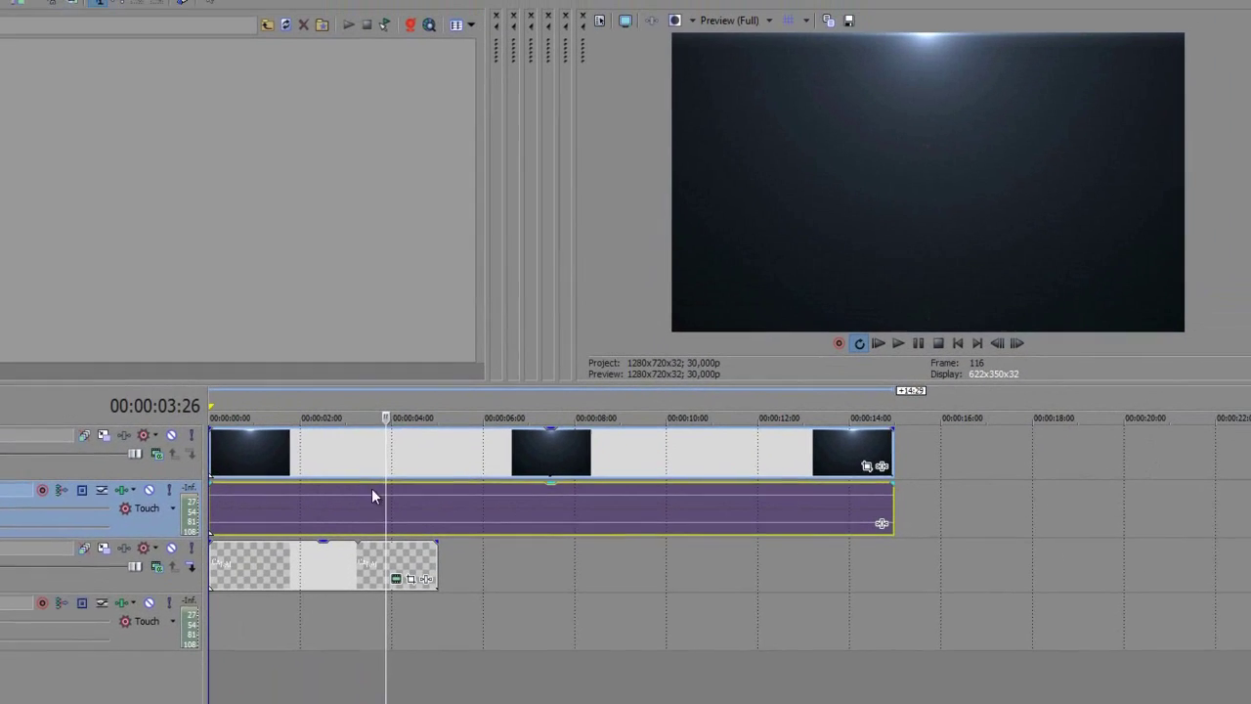
left_click(401, 408)
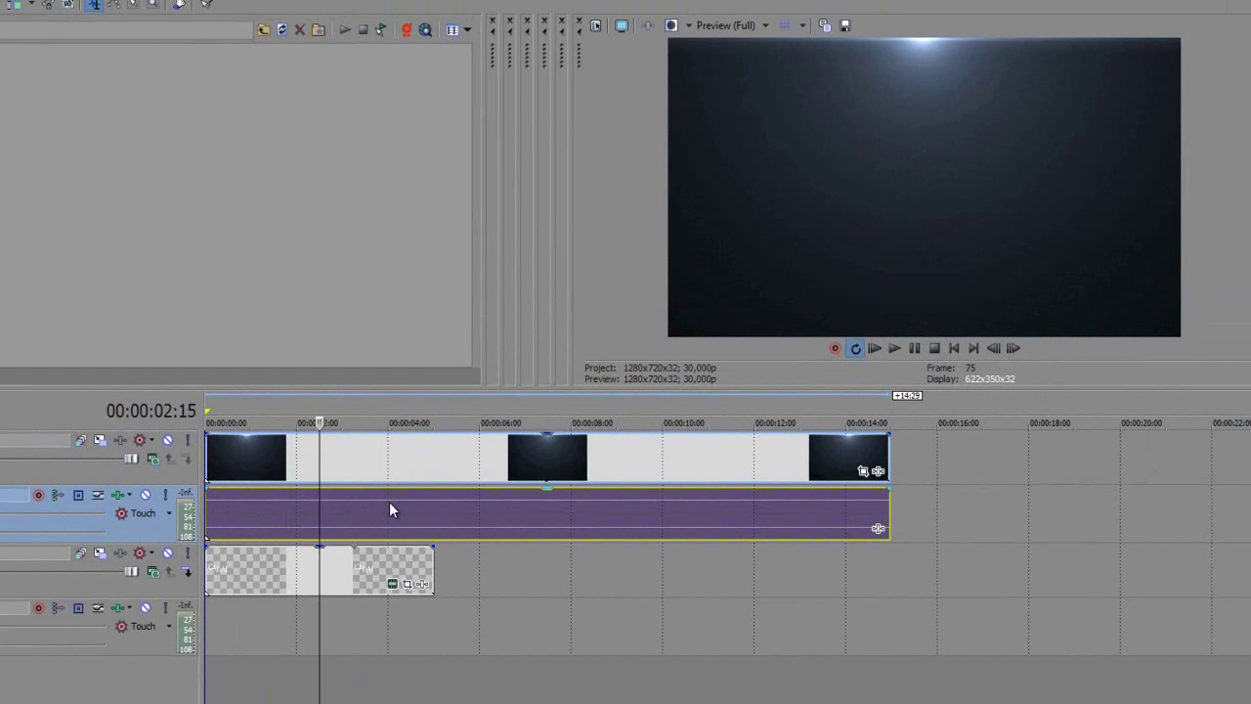
left_click(265, 574)
left_click(330, 565)
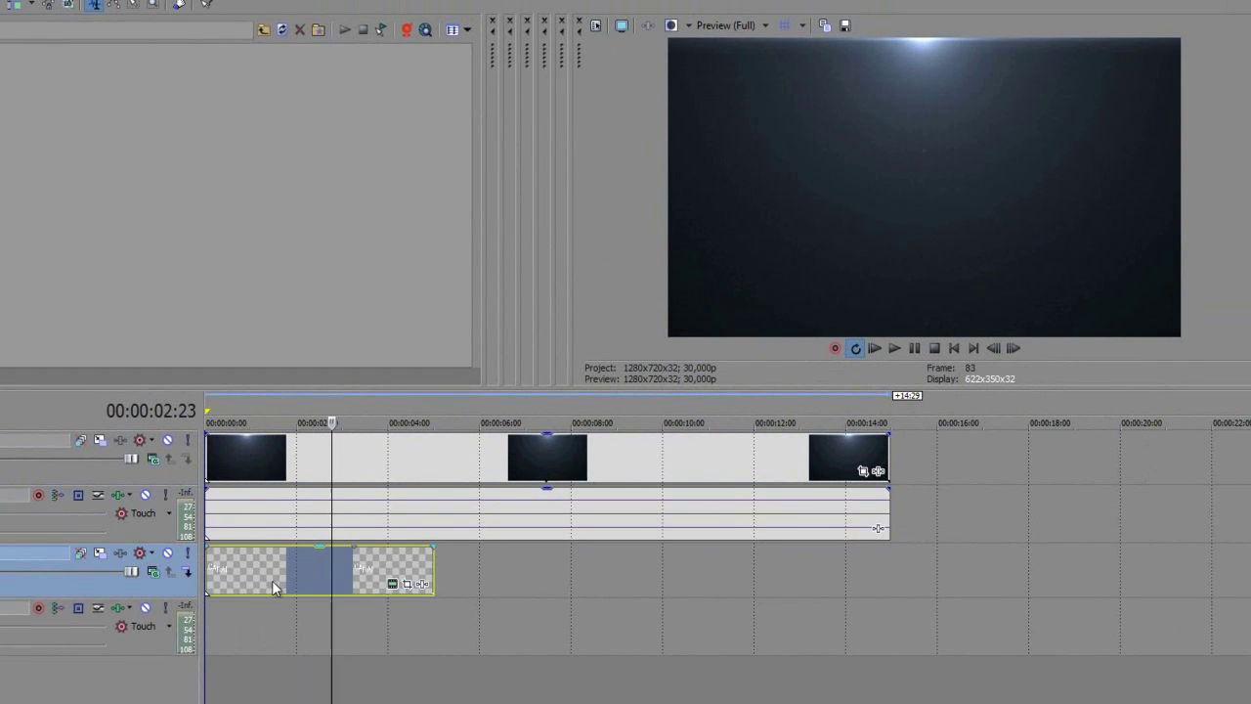
left_click(293, 513)
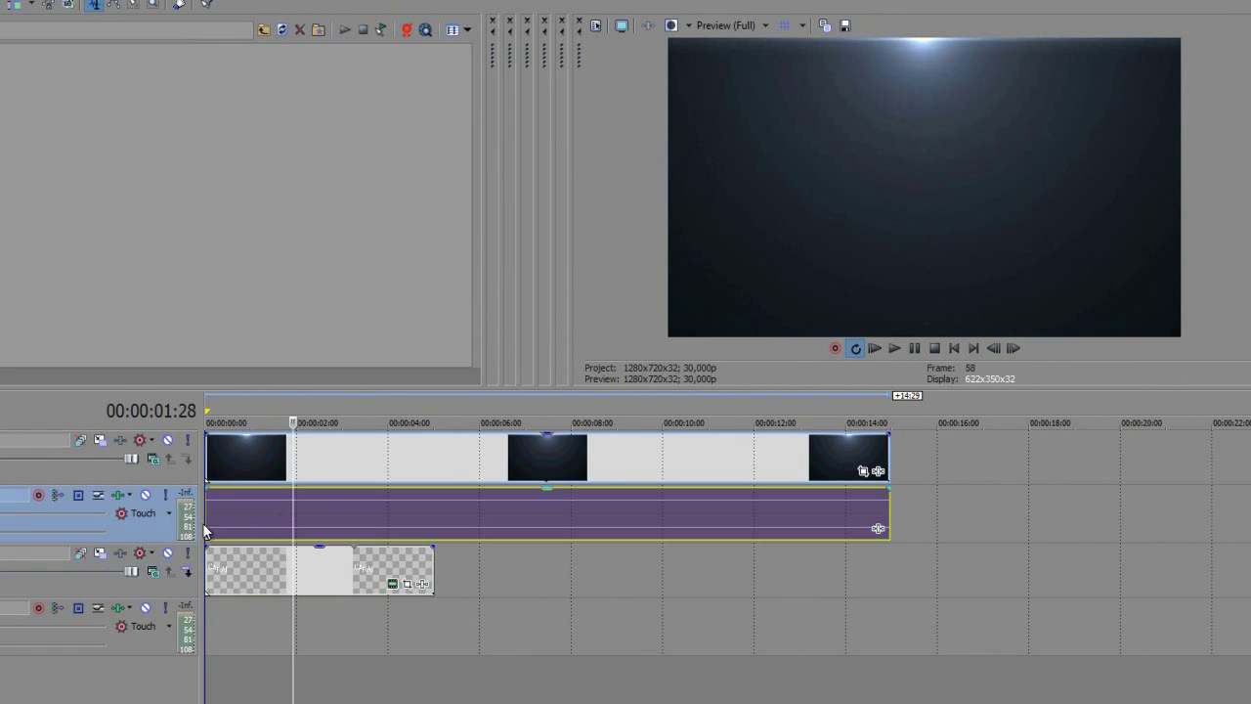
key("Delete")
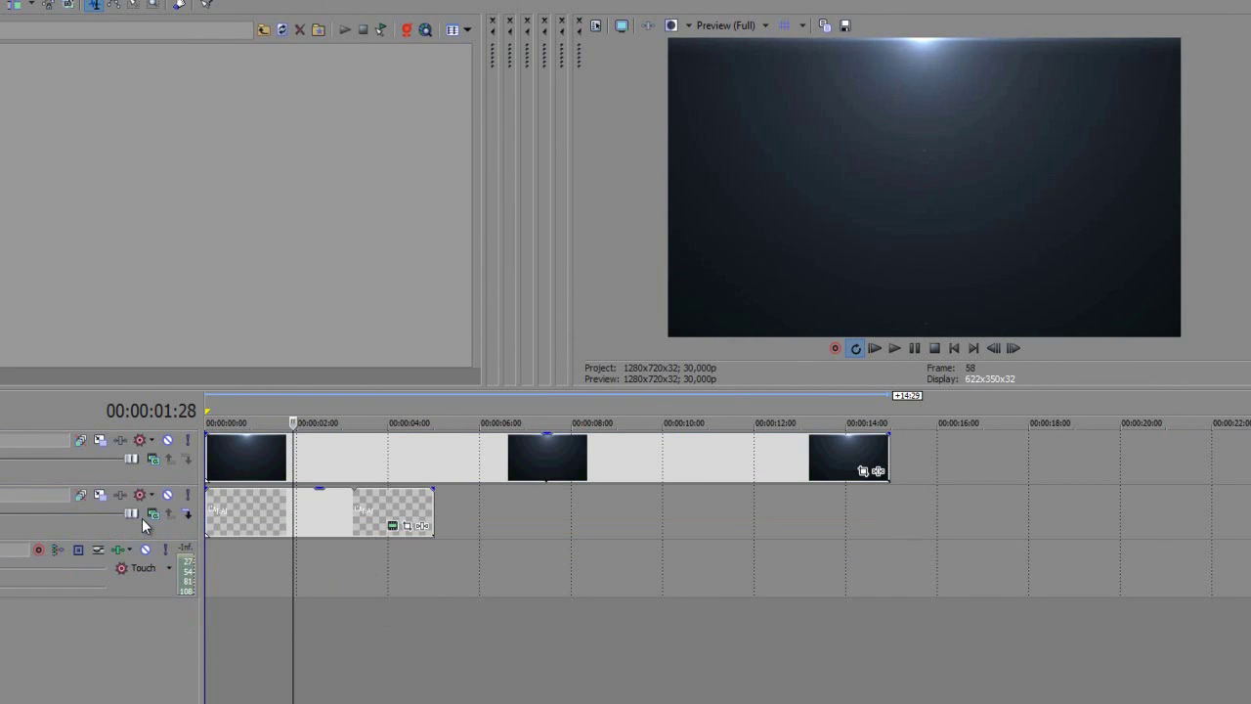
Set the blue clip's track compositing mode to Screen so the title below it shows through.
left_click(255, 448)
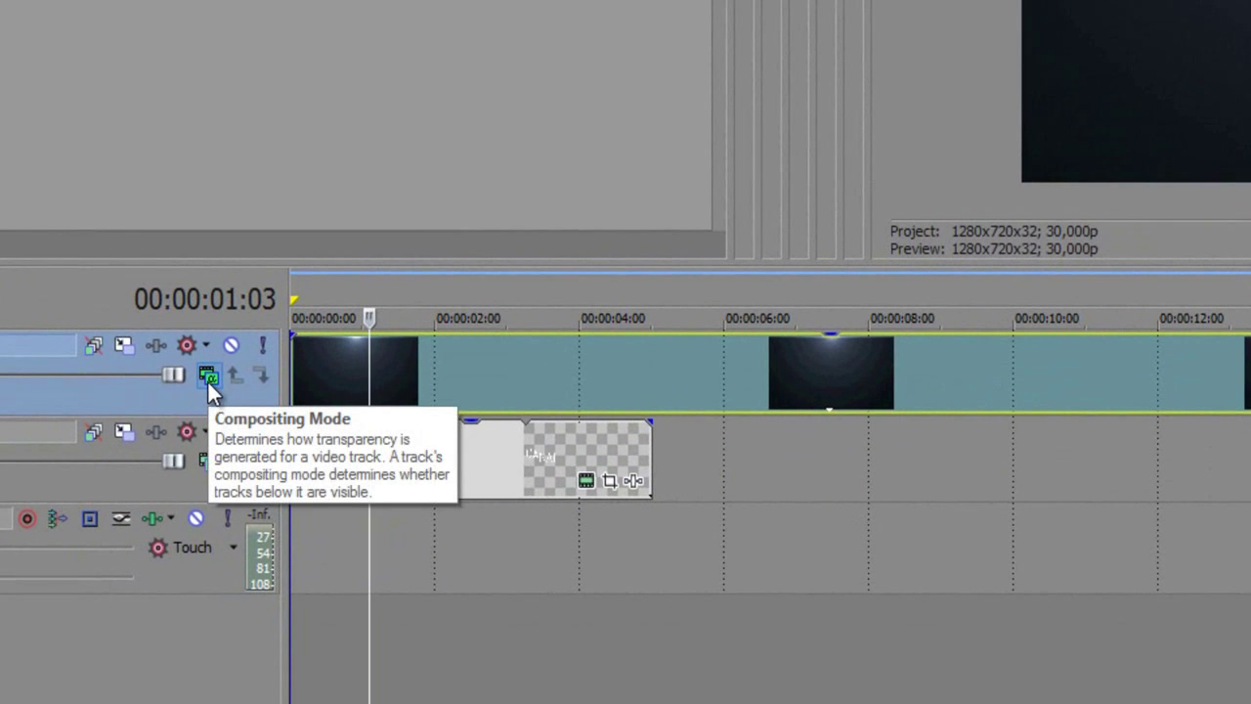
left_click(207, 379)
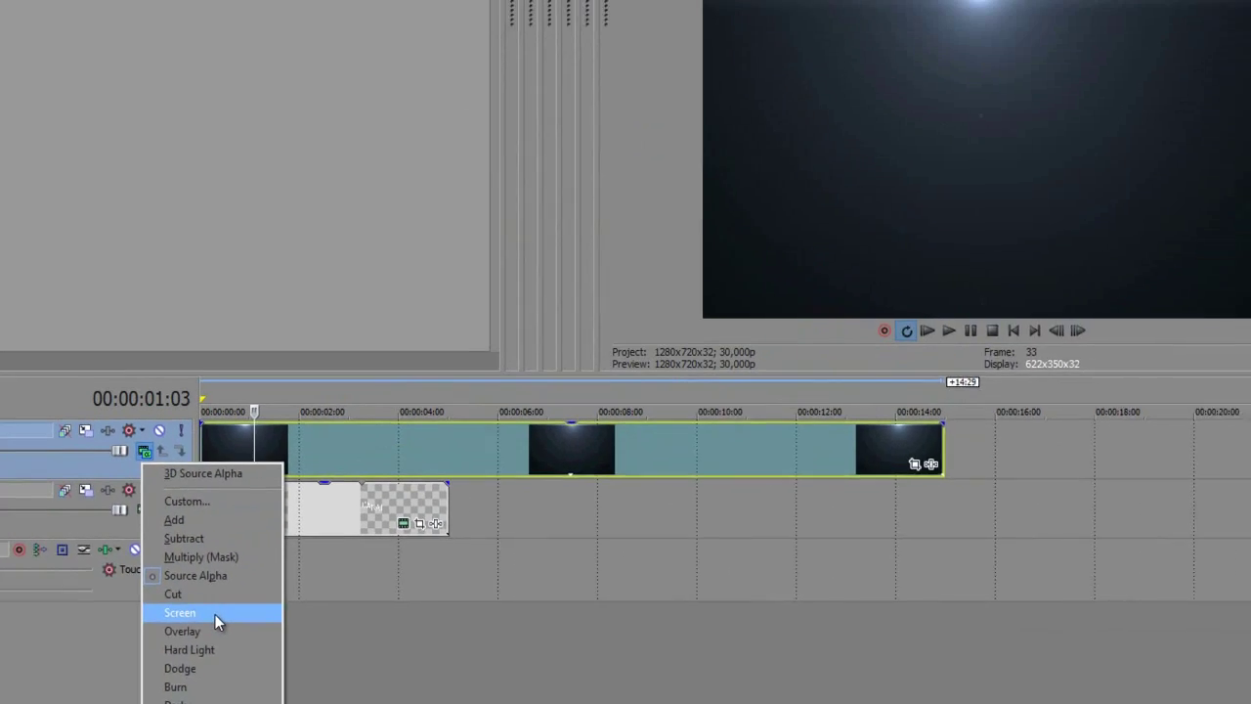
left_click(298, 492)
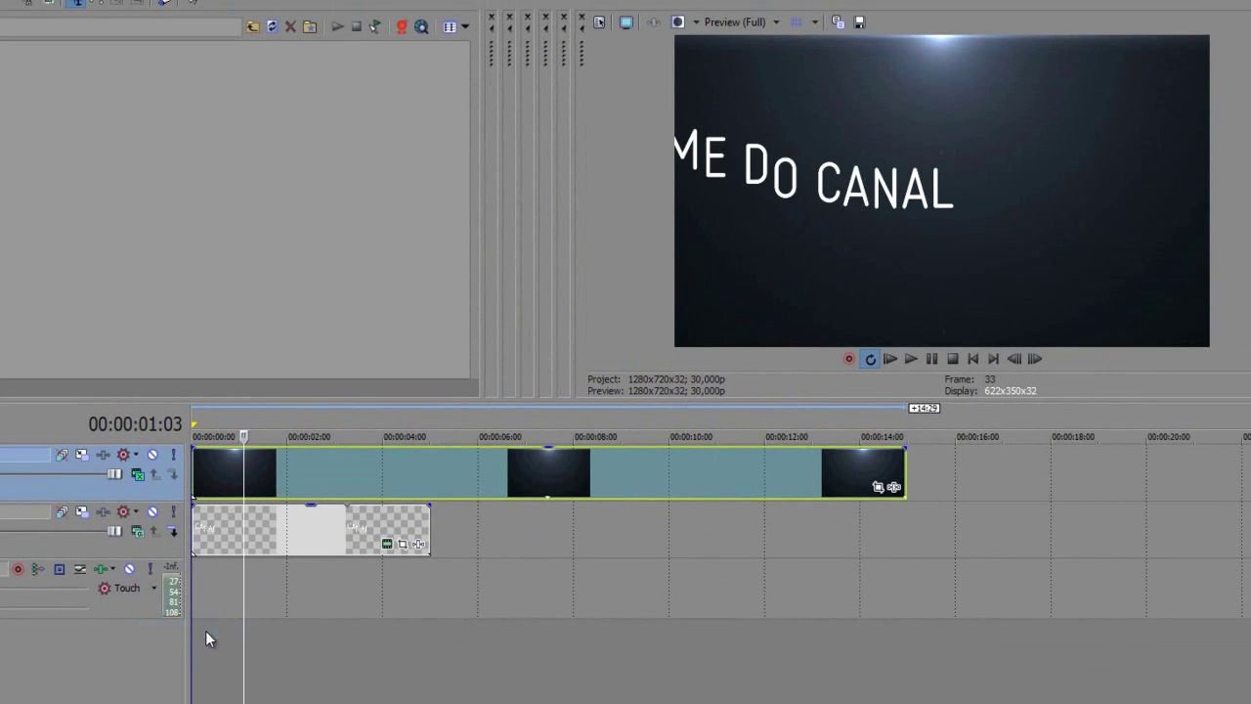
Split the blue clip at 00:00:05;00, where the title ends, and delete the remaining part.
left_click(310, 524)
left_click(428, 475)
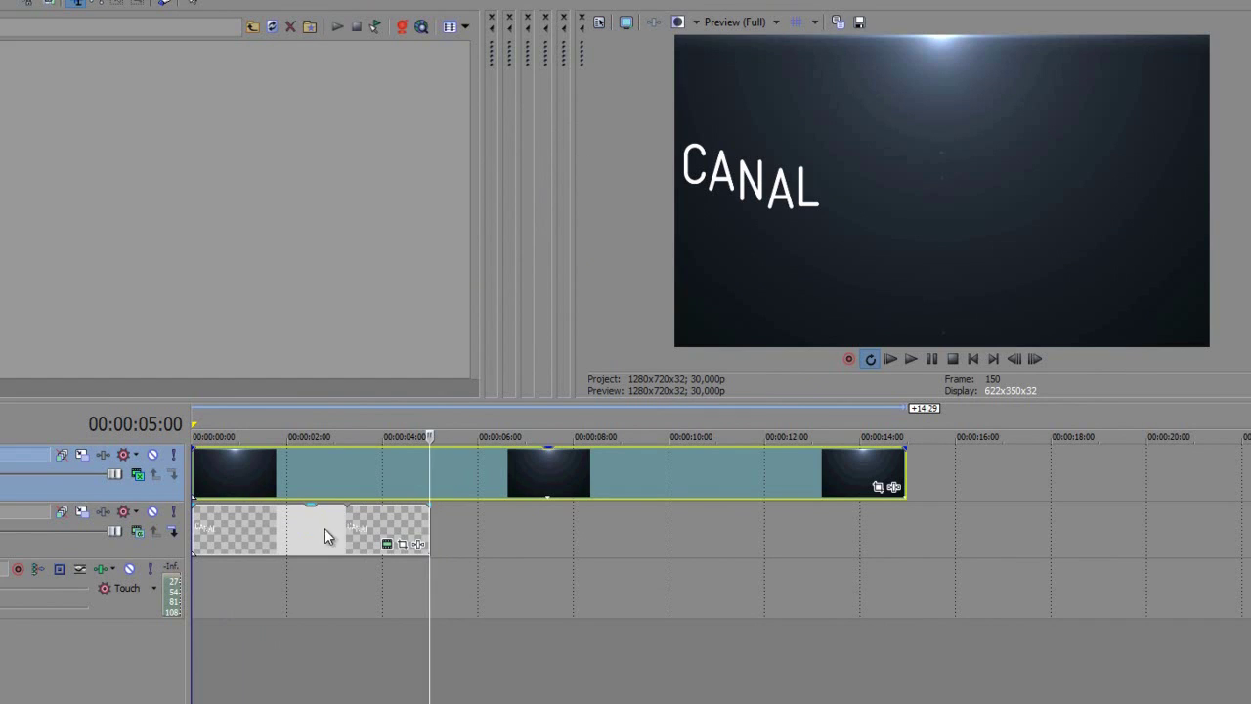
key("s")
left_click(467, 481)
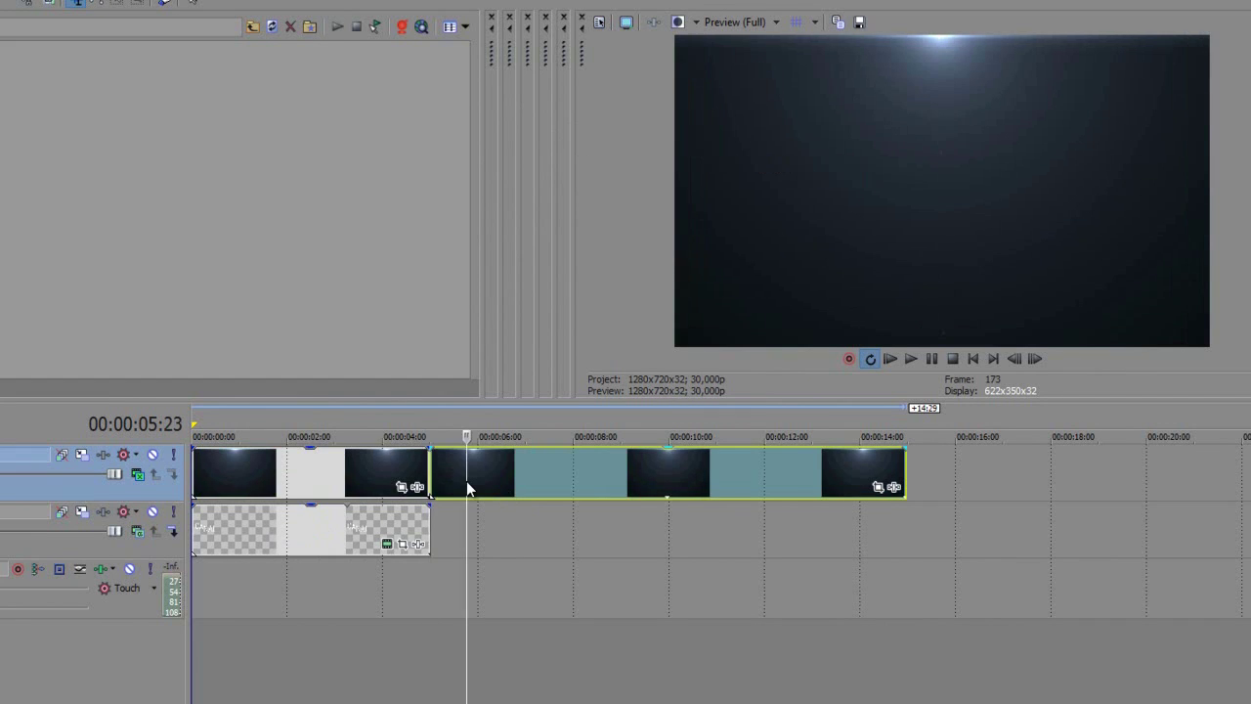
key("Delete")
Play the composition to check the title together with the blue background.
left_click(326, 570)
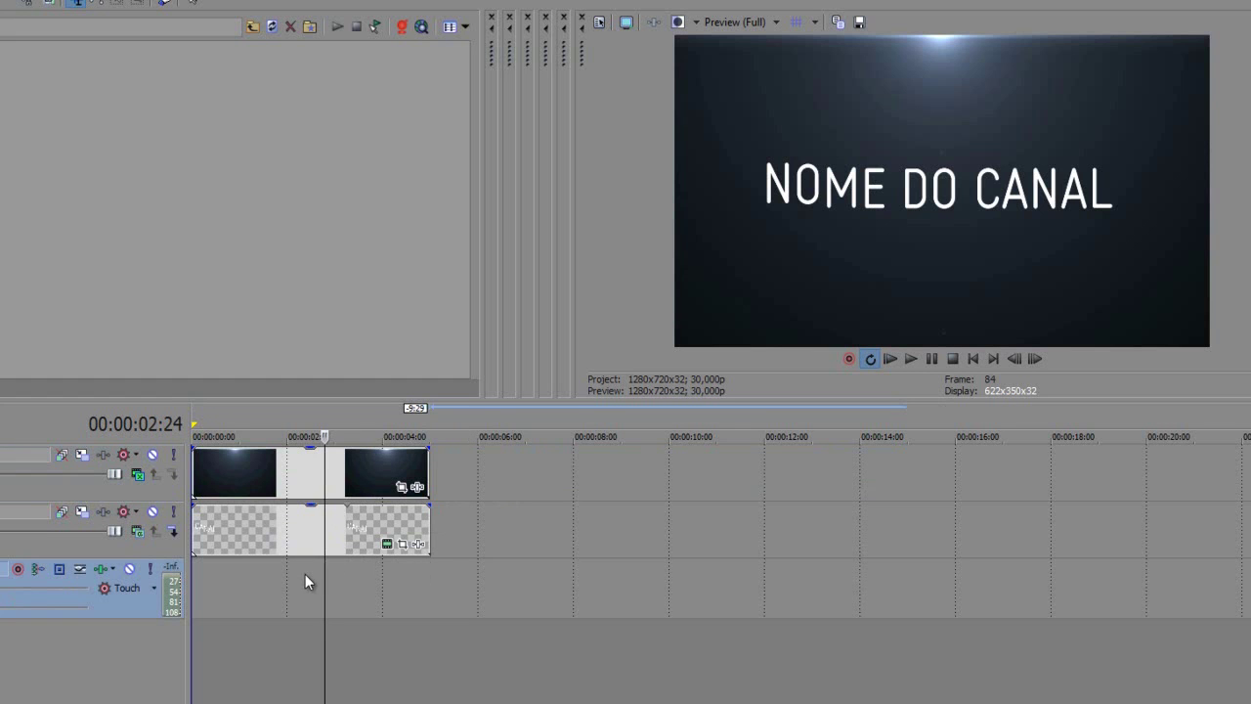
left_click(889, 358)
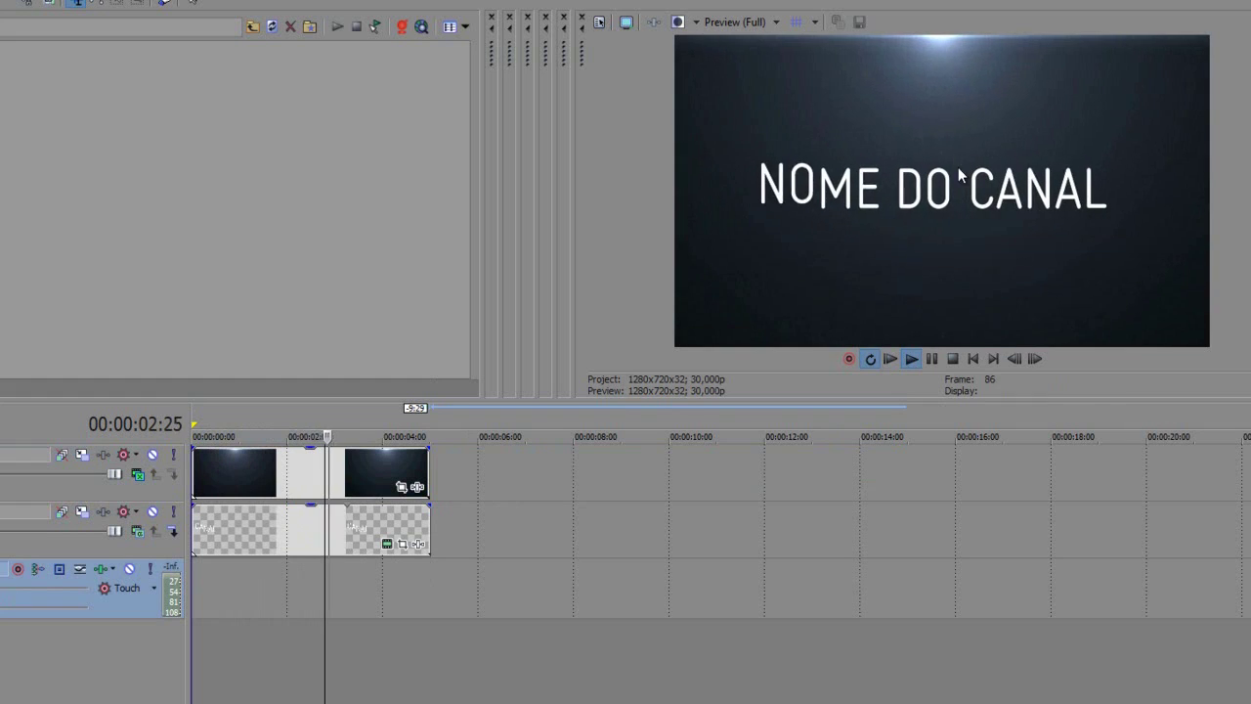
left_click(930, 359)
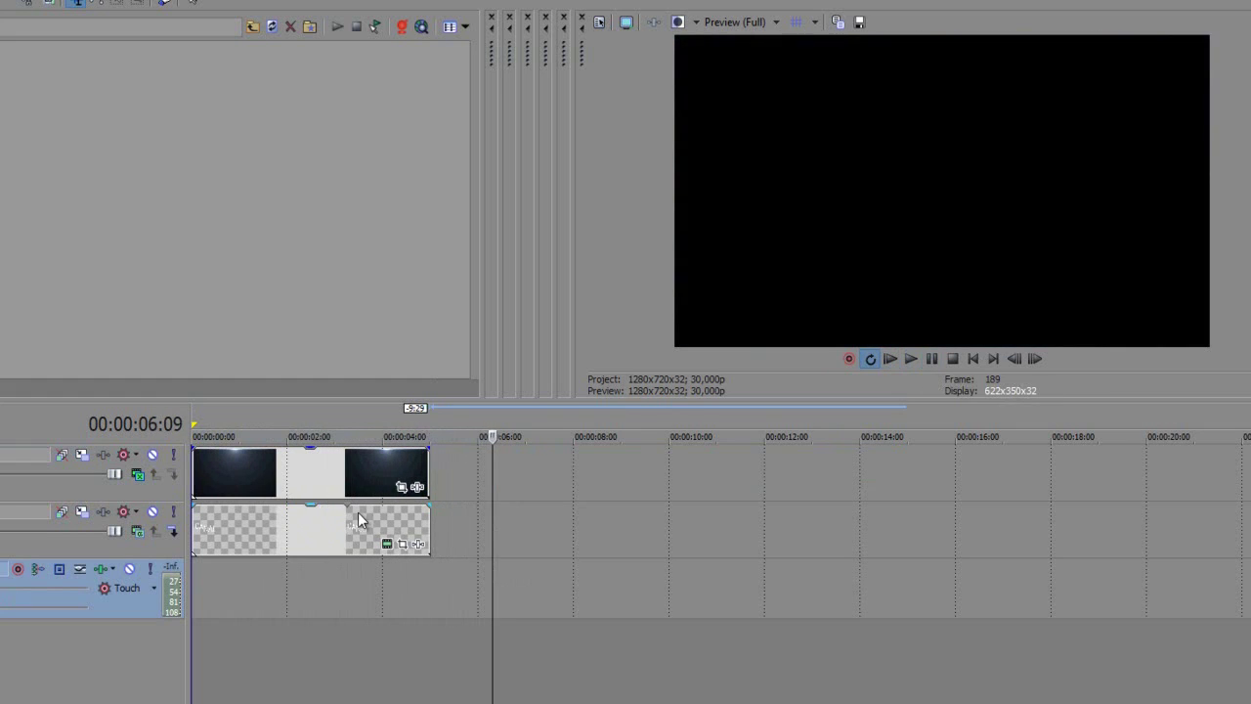
Insert a new video track between the blue clip and the title, and clear the time selection.
left_click(358, 519)
left_click(288, 515)
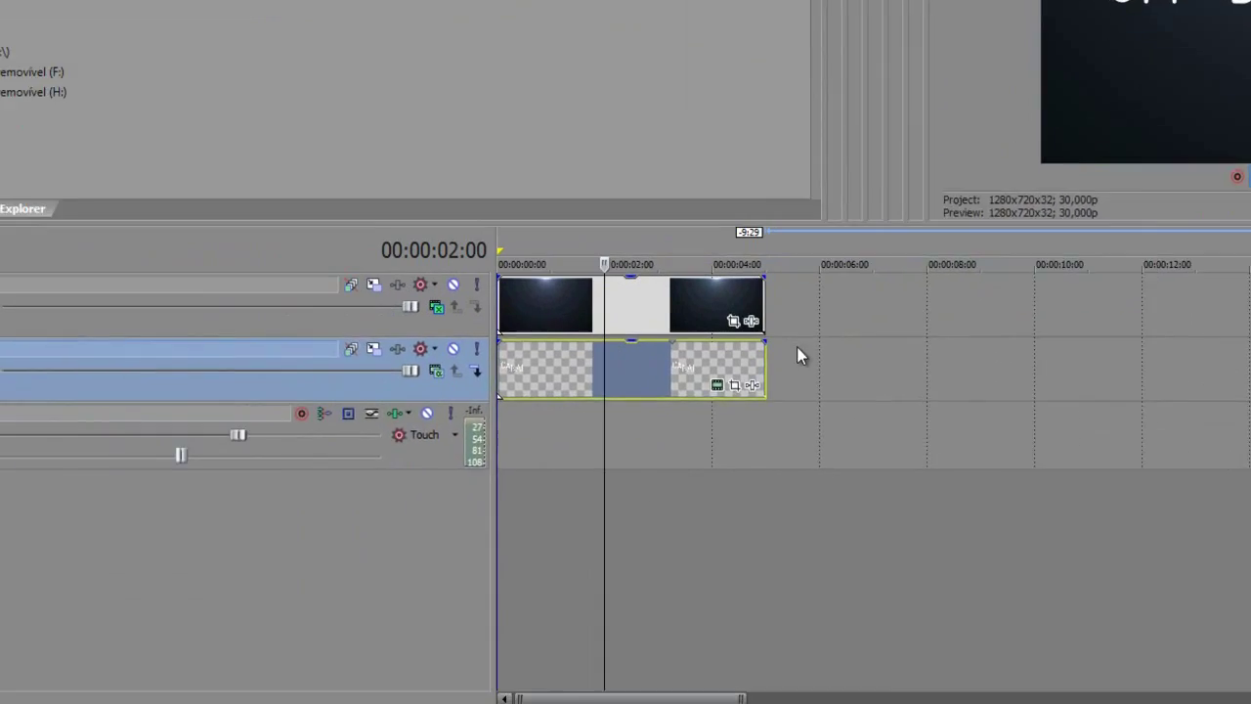
left_click(779, 360)
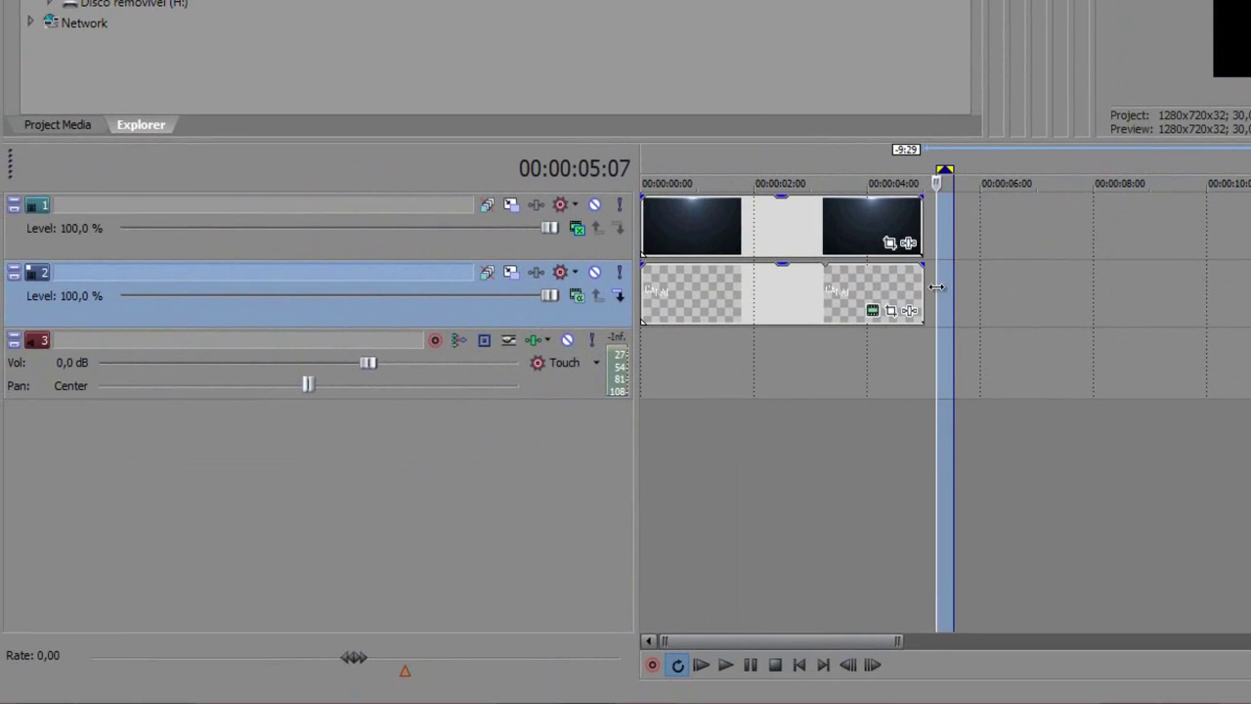
right_click(982, 285)
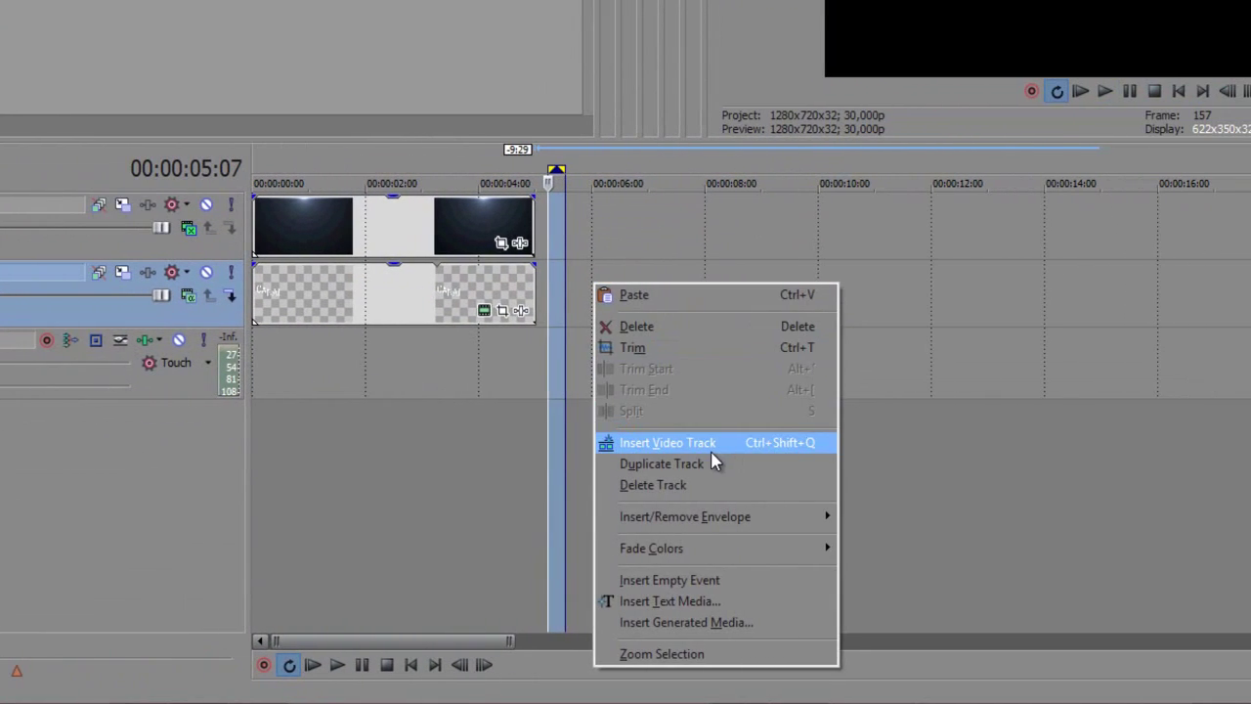
left_click(1096, 457)
double_click(444, 172)
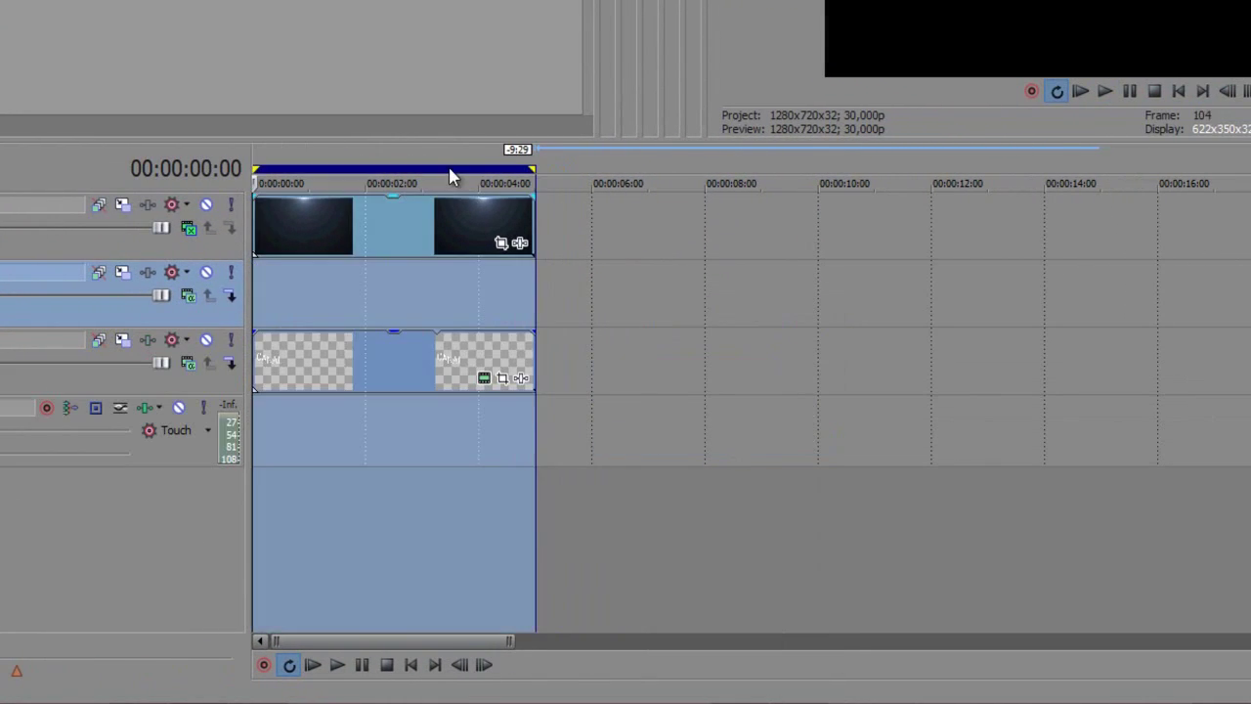
left_click_drag(516, 166, 160, 179)
left_click(436, 283)
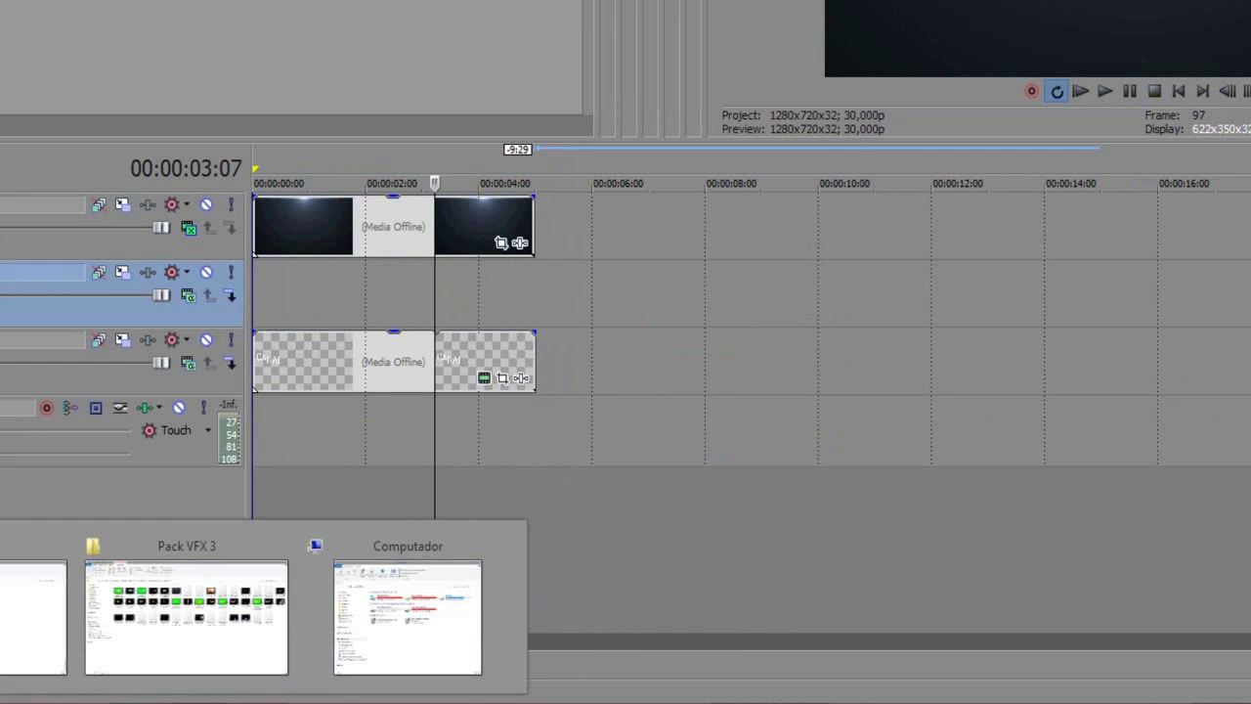
Switch to the Pack VFX 3 folder and add the "Wisp_05_WMV V9" clip at the start of the new track.
left_click(229, 649)
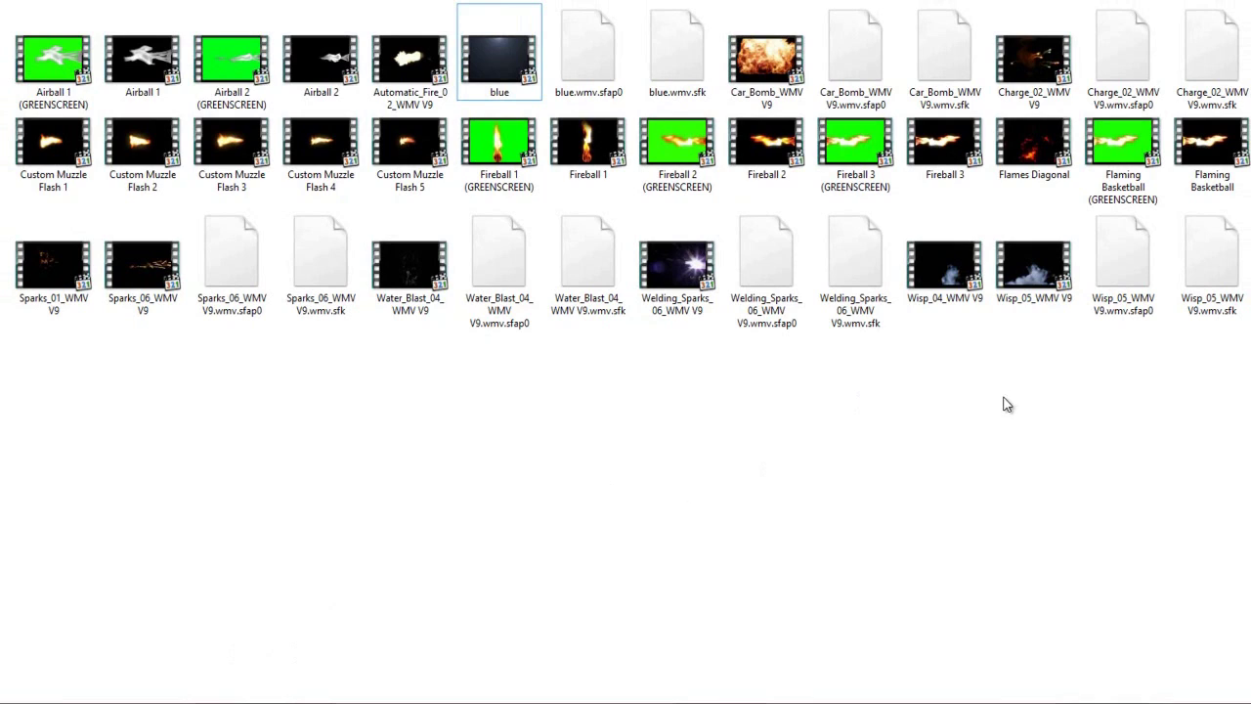
left_click(1033, 264)
left_click(944, 263)
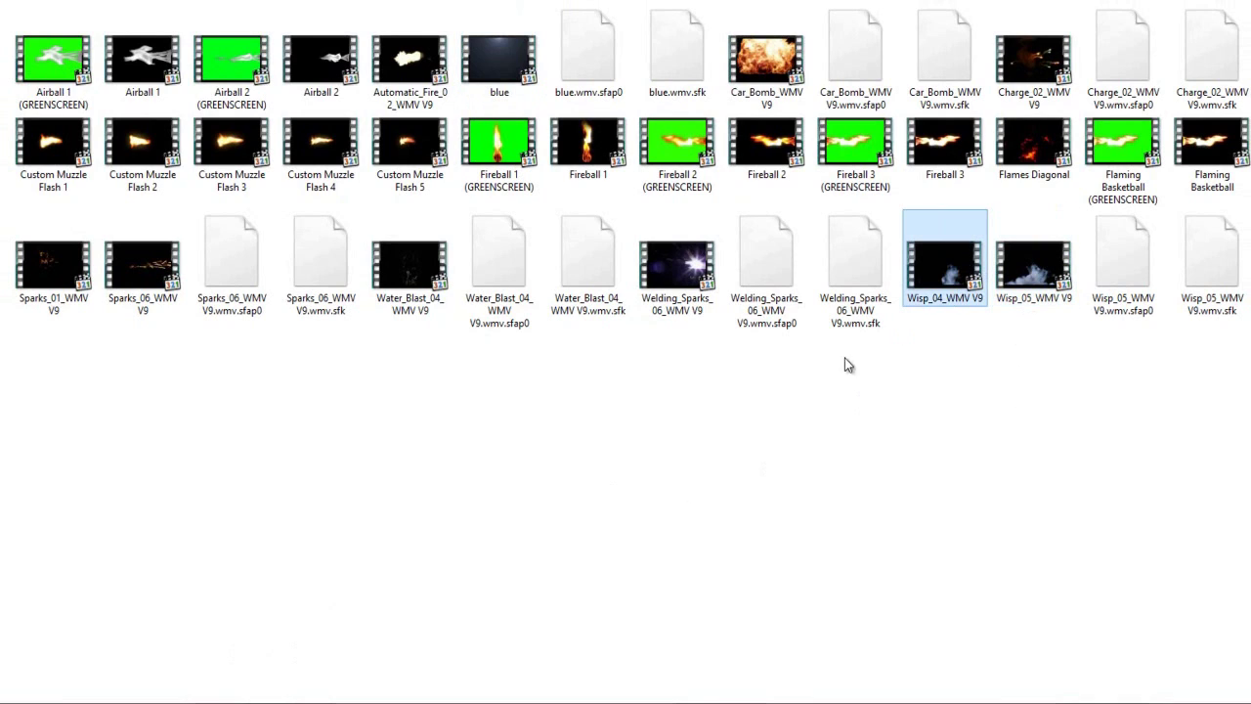
left_click_drag(1044, 293, 328, 381)
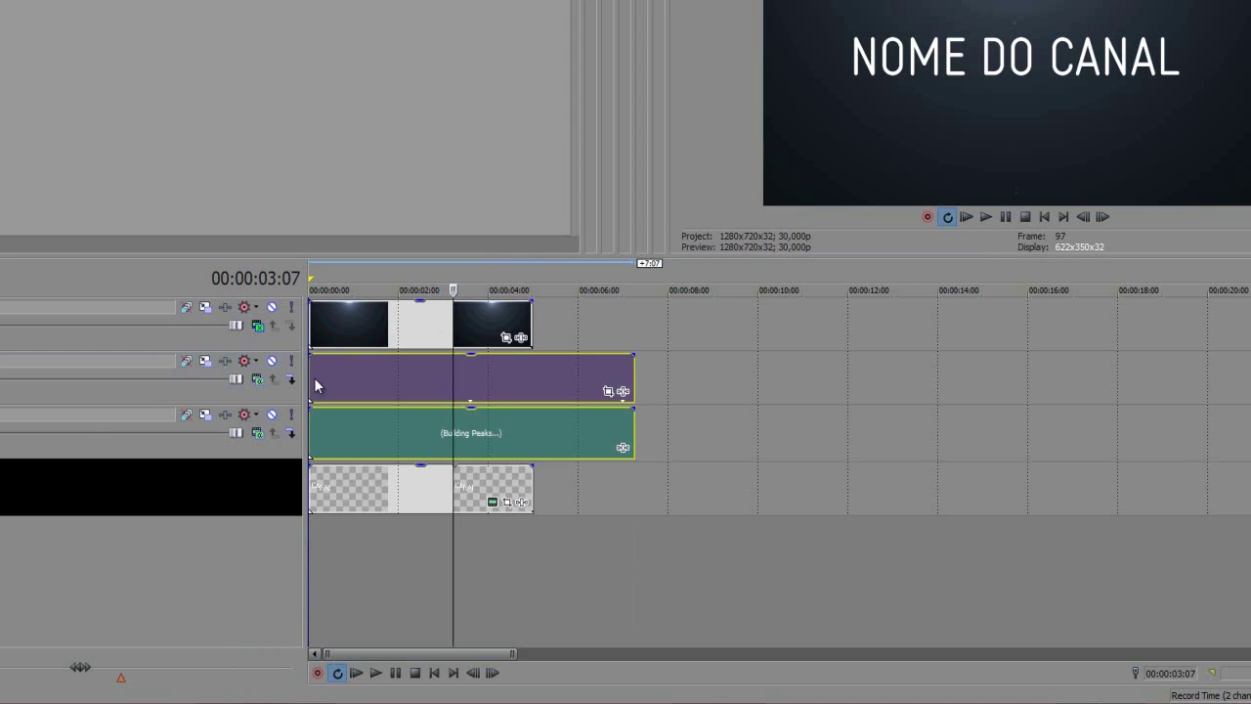
Scrub through the smoke clip, separate its audio from the video and delete the audio.
left_click(395, 392)
left_click(461, 383)
left_click(418, 384)
left_click(344, 483)
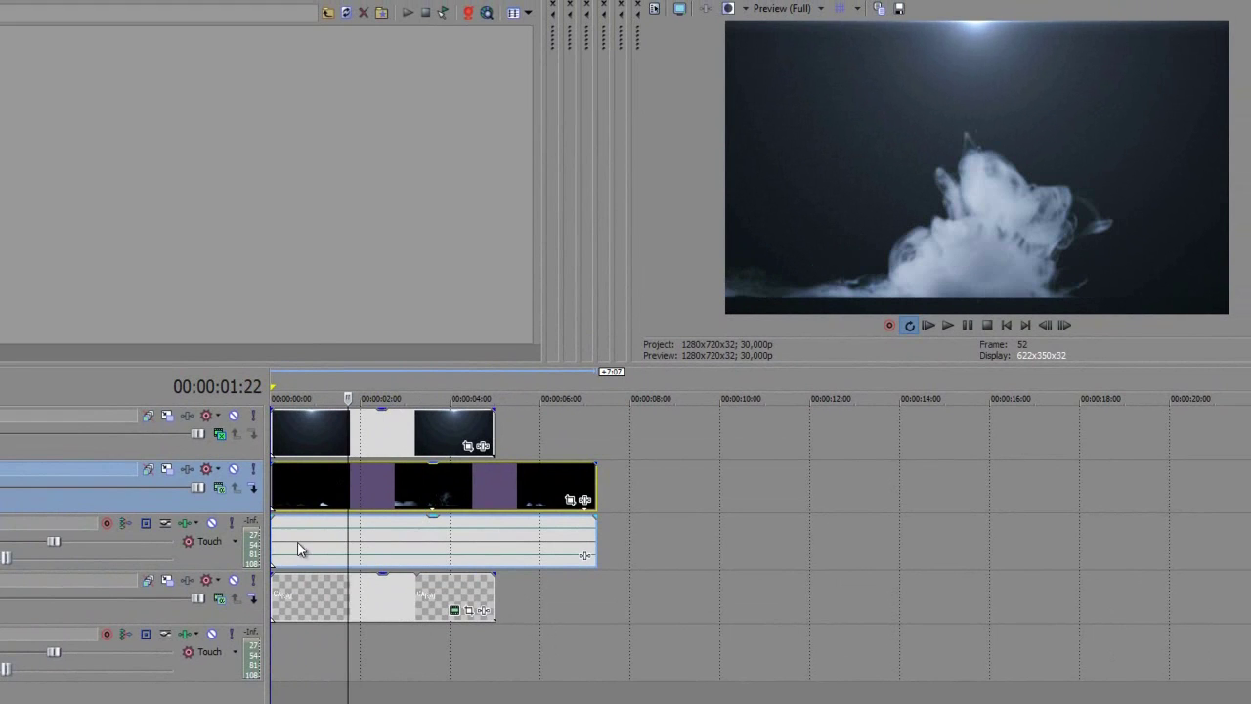
left_click(342, 538)
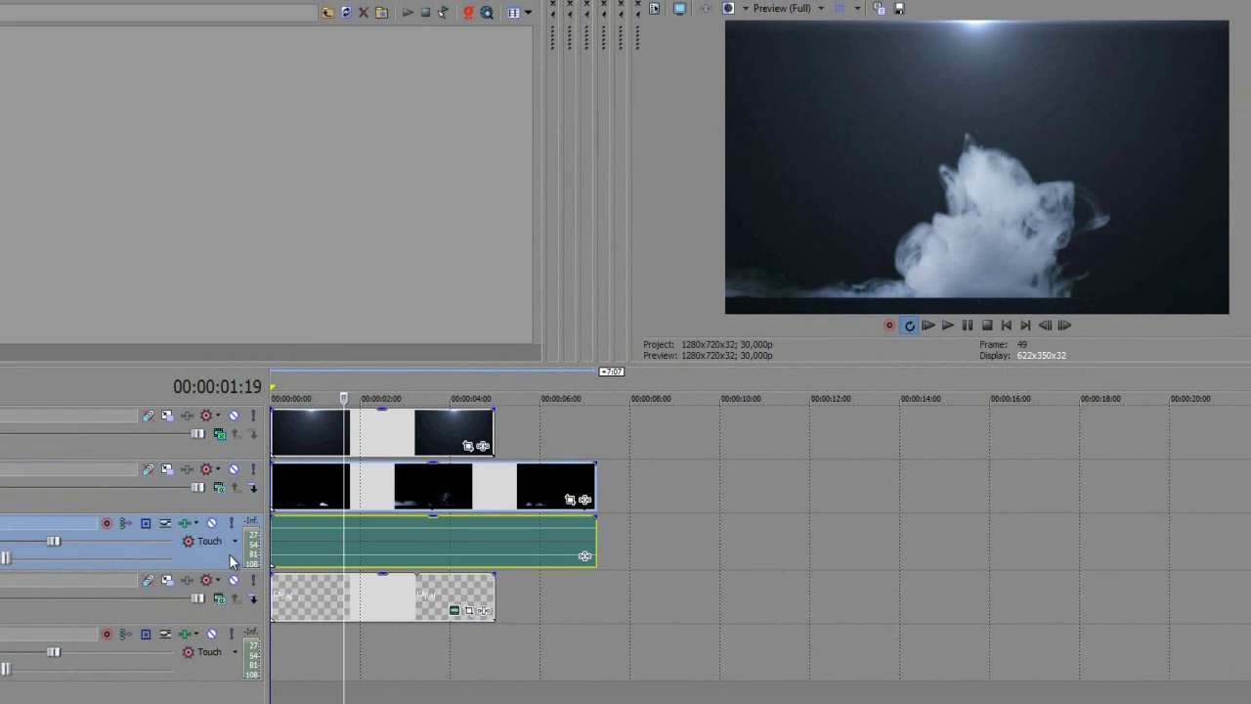
key("Delete")
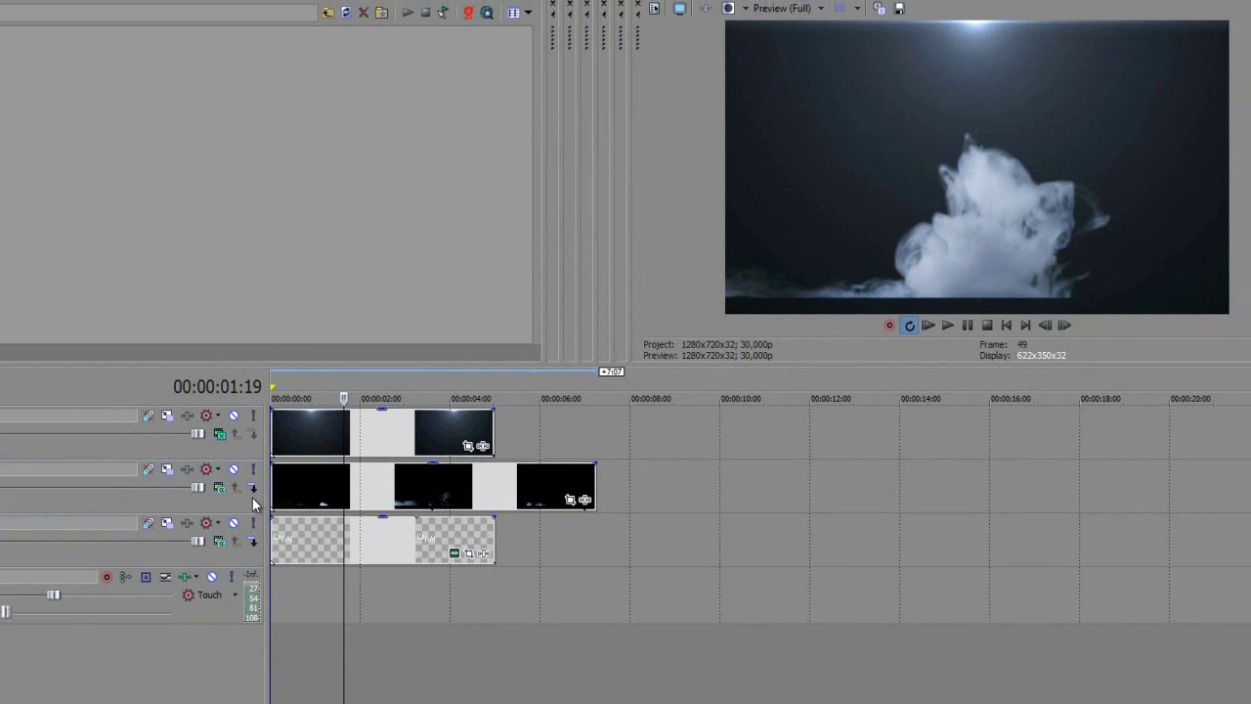
Set the smoke track's compositing mode to Screen and cut off the part of its clip past 00:00:05;00.
left_click(220, 488)
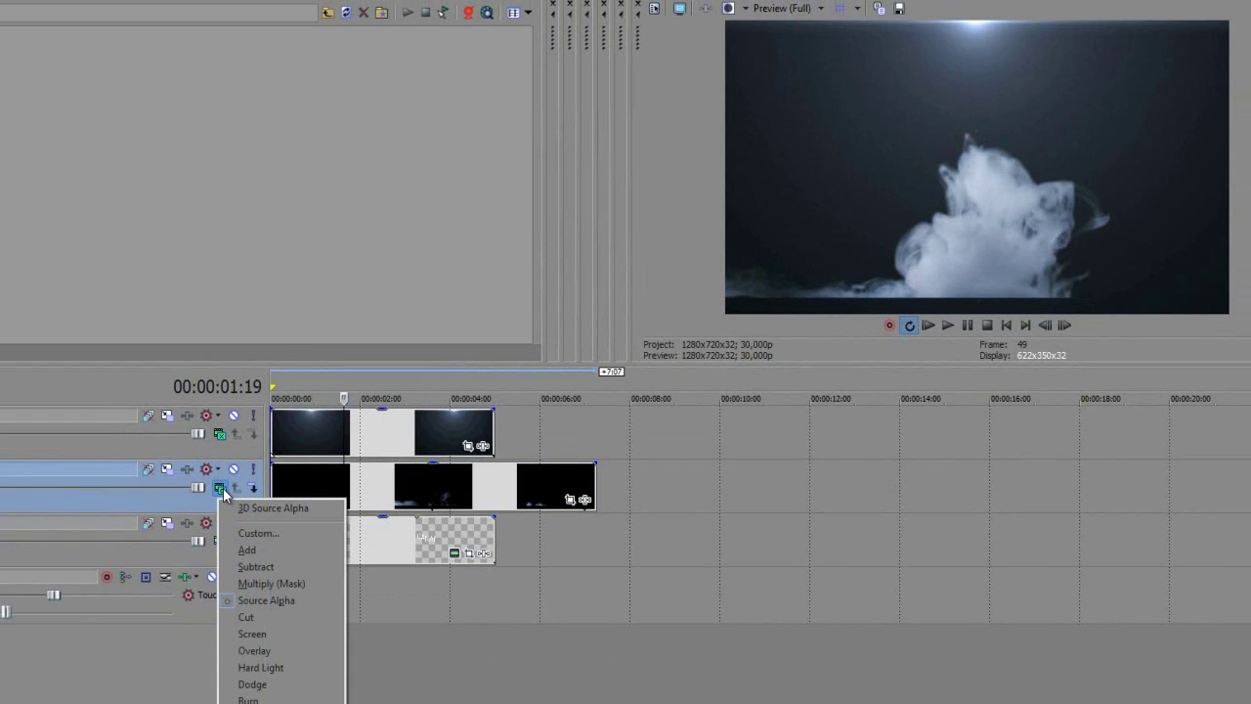
left_click(260, 633)
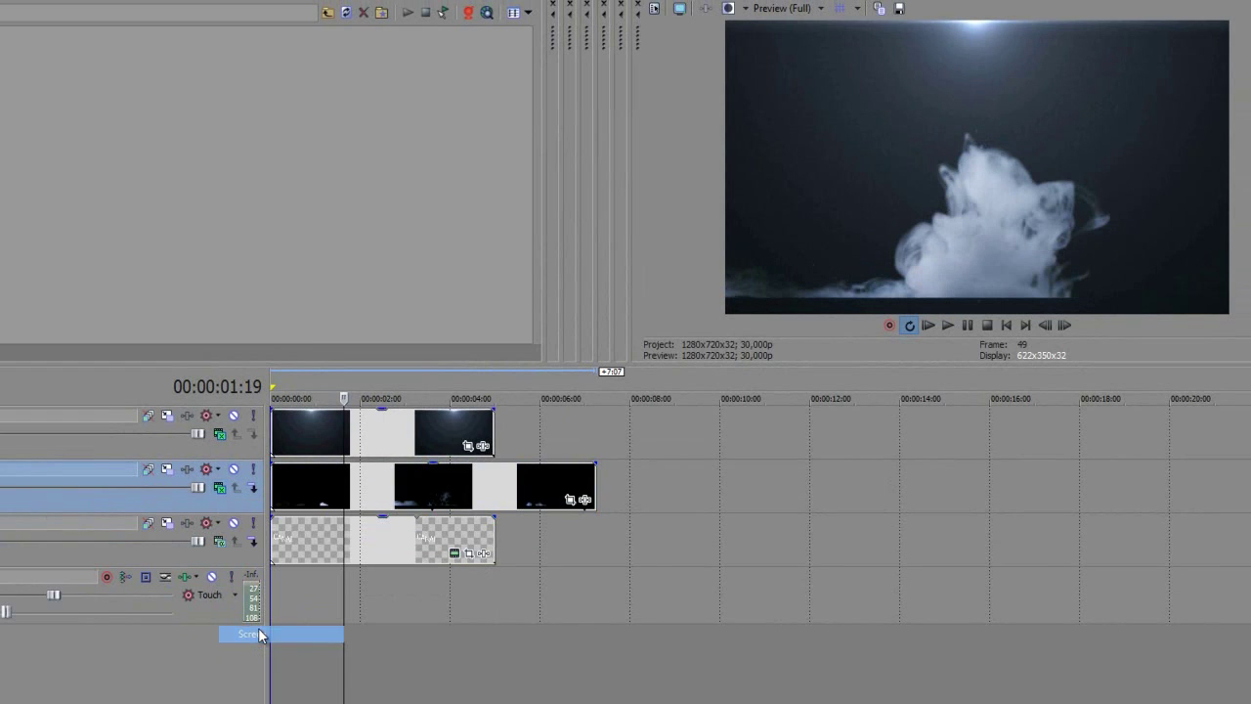
left_click(491, 474)
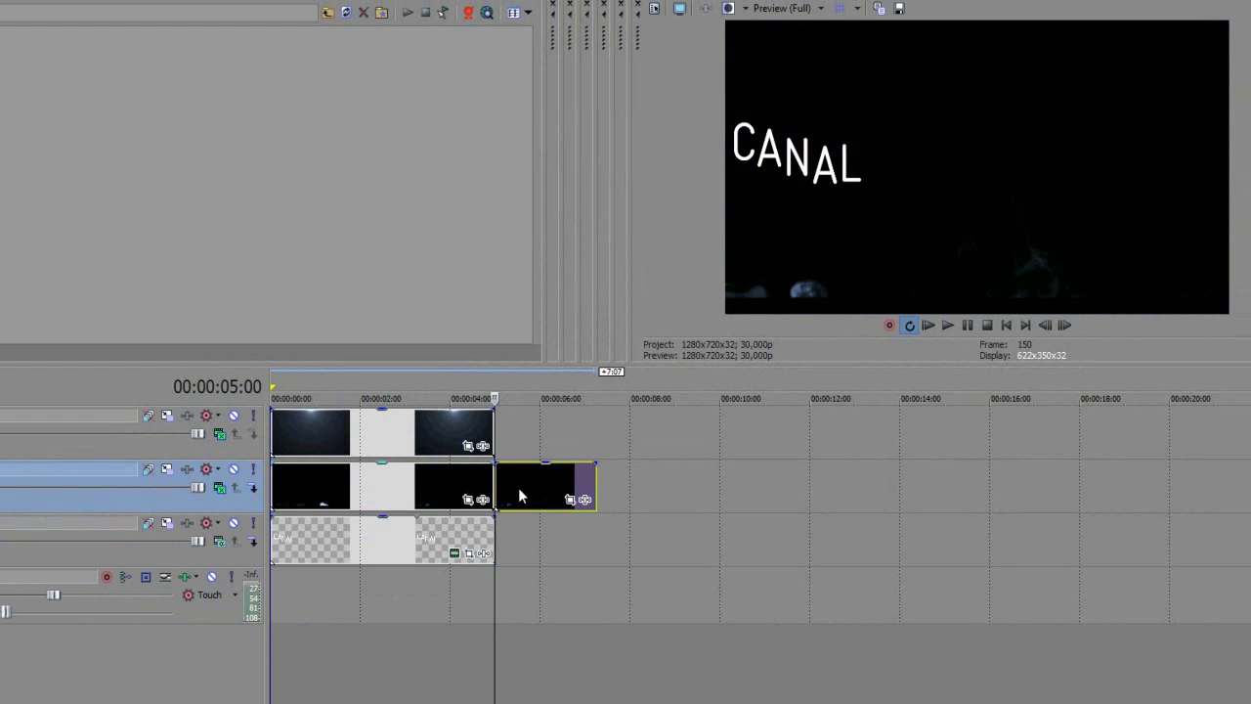
left_click(530, 487)
key("Delete")
Shift the smoke clip's pan/crop frame up to a Y center of about 156,6 and play the intro from the start.
left_click(433, 505)
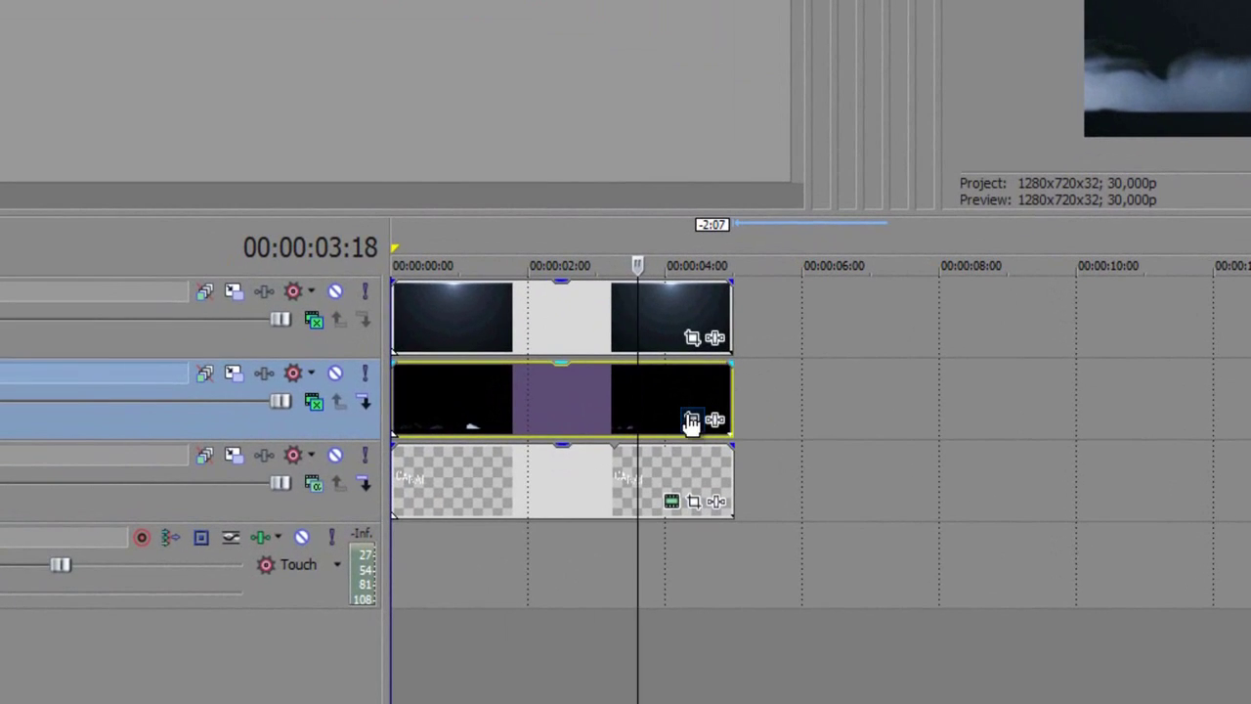
left_click(691, 422)
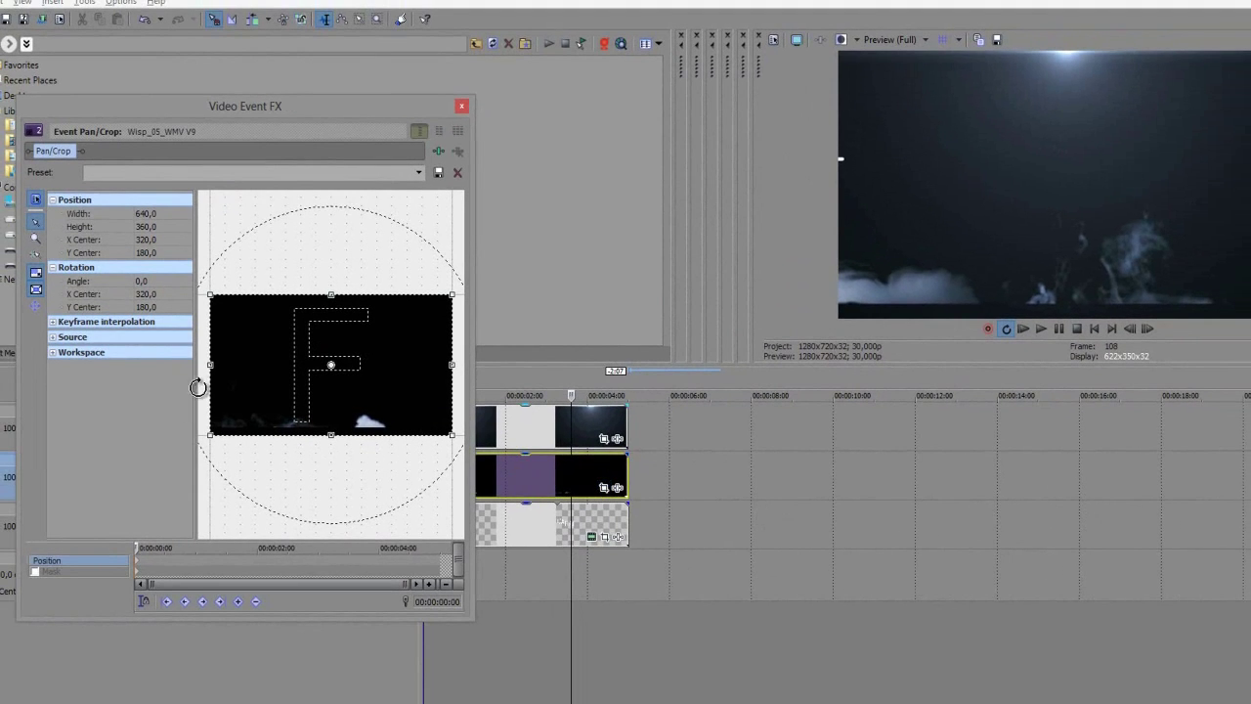
mouse_move(369, 356)
left_mouse_down()
mouse_move(369, 384)
mouse_move(373, 355)
left_mouse_up()
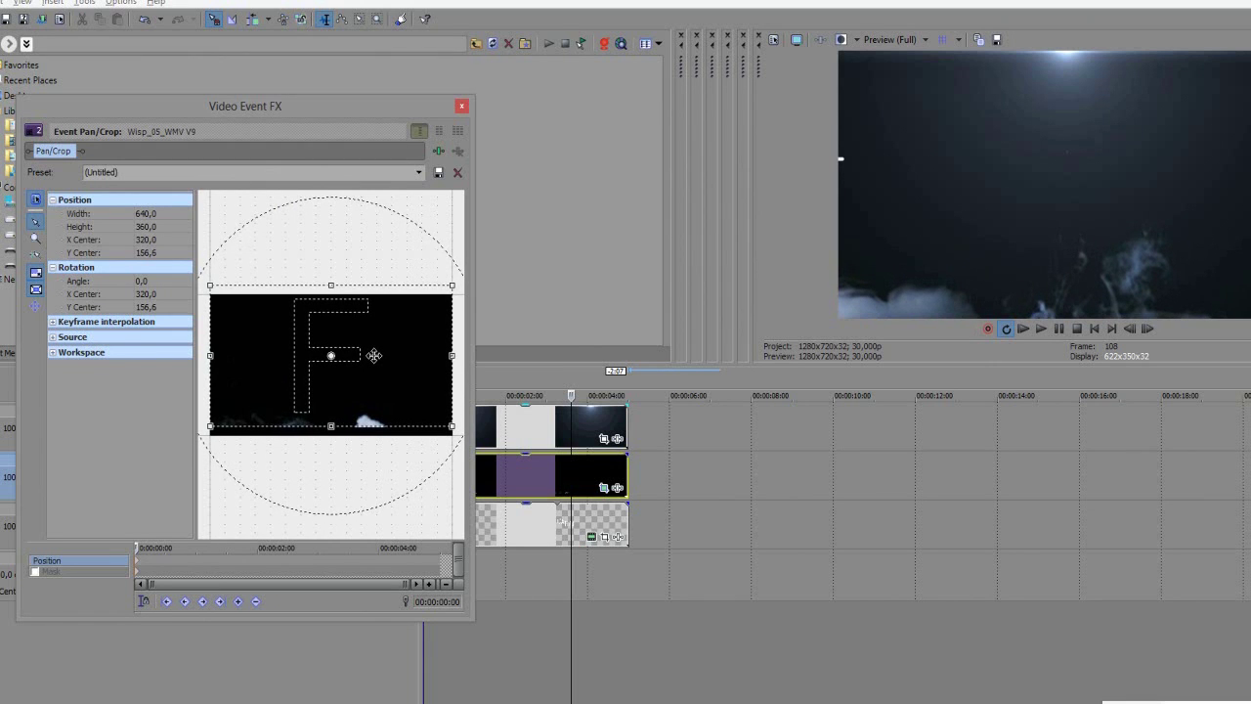
left_click(462, 105)
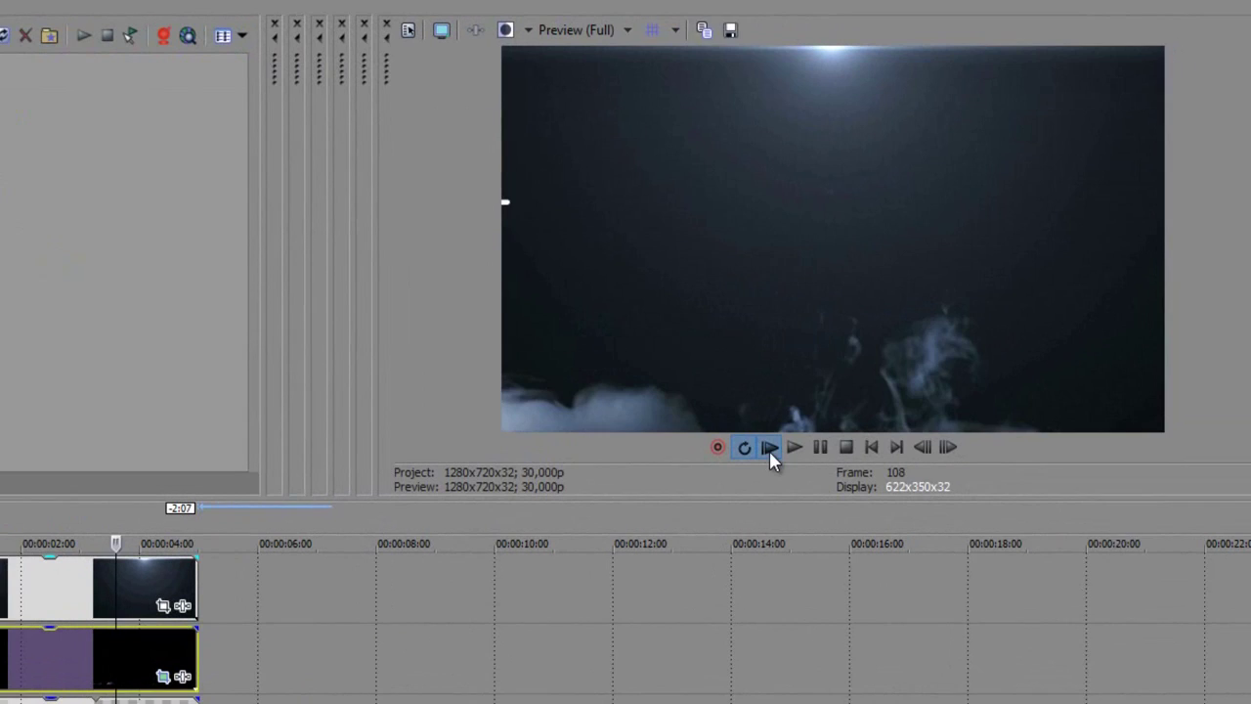
left_click(769, 448)
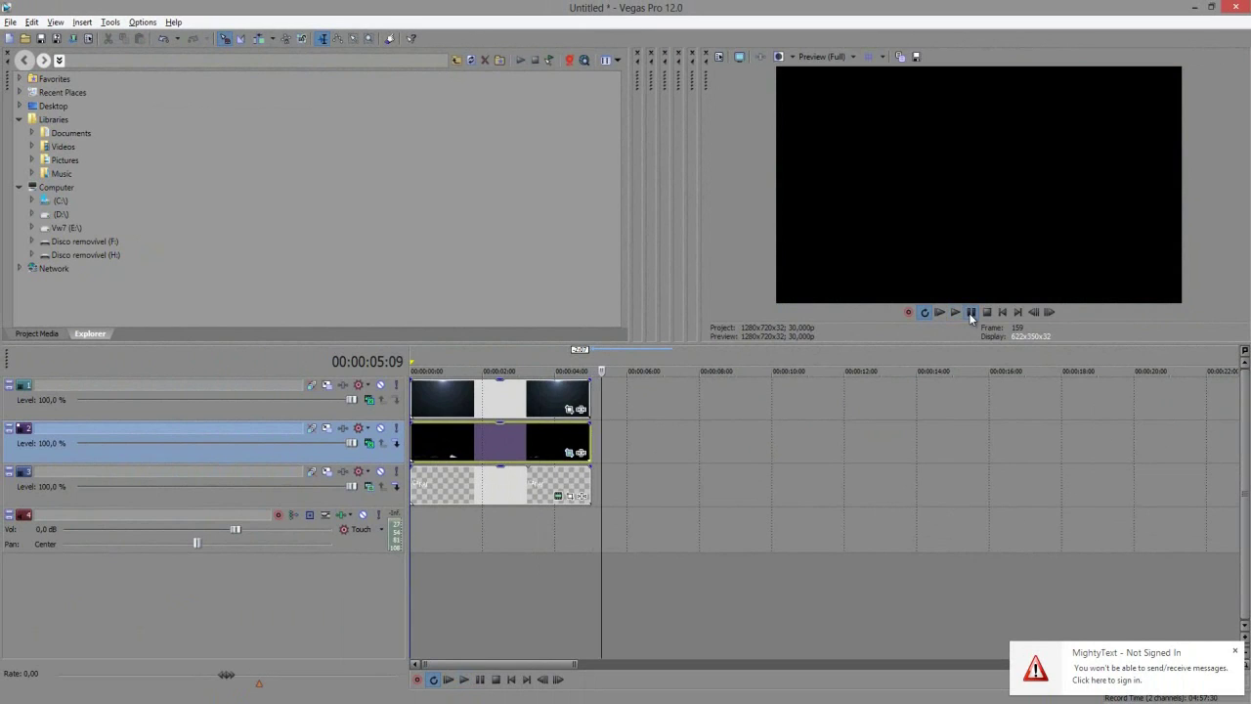
Insert a new video track directly above the title track.
left_click(612, 489)
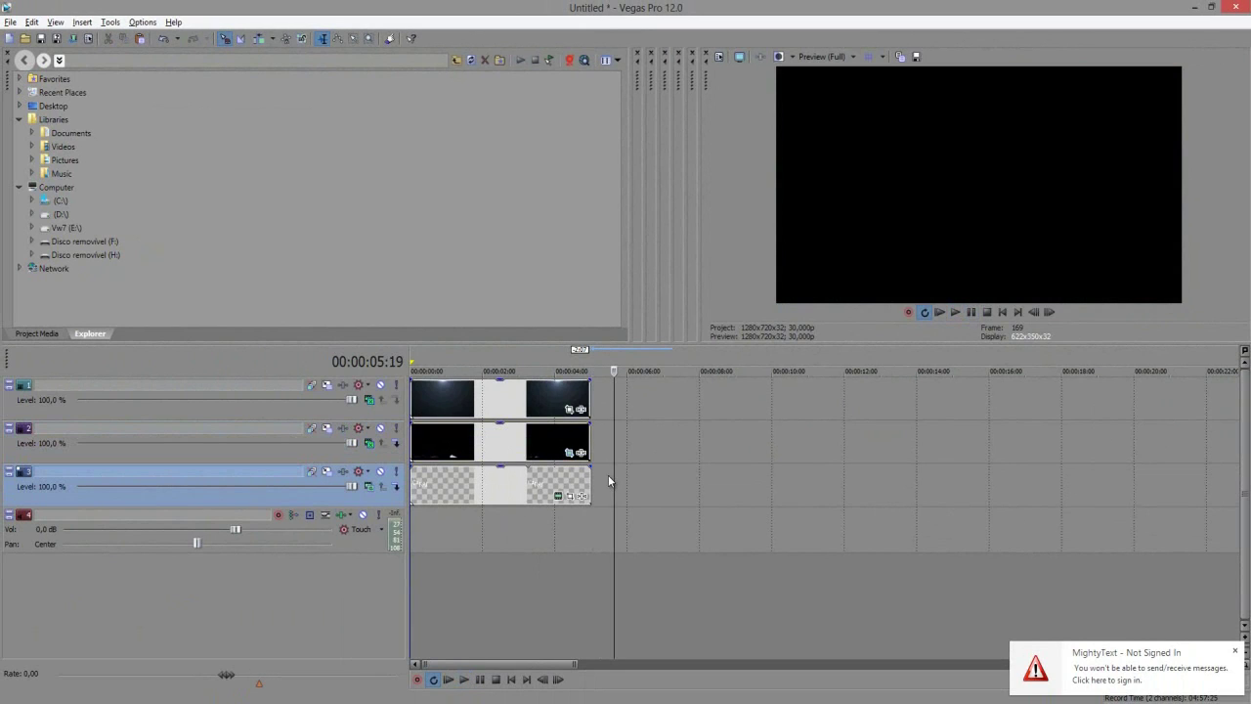
right_click(618, 479)
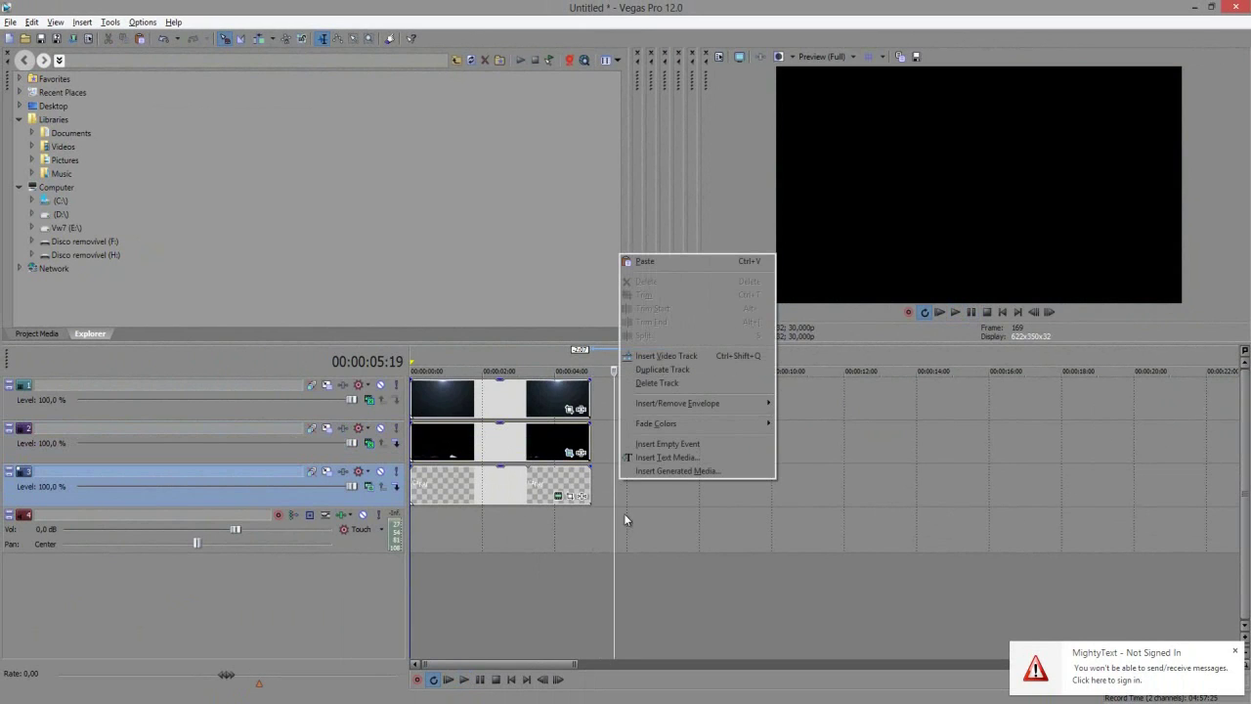
left_click(694, 357)
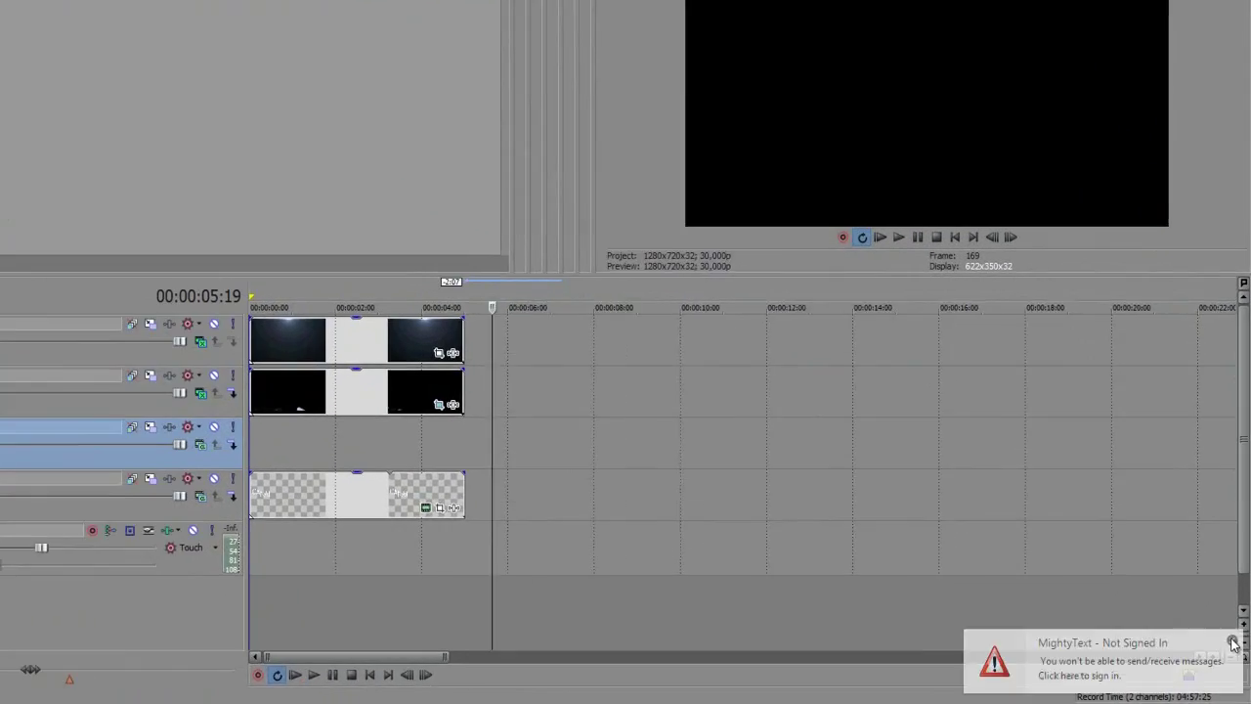
Add the Water_Blast_04_WMV V9 clip from the effects folder to the start of the empty video track above the title.
left_click(1234, 650)
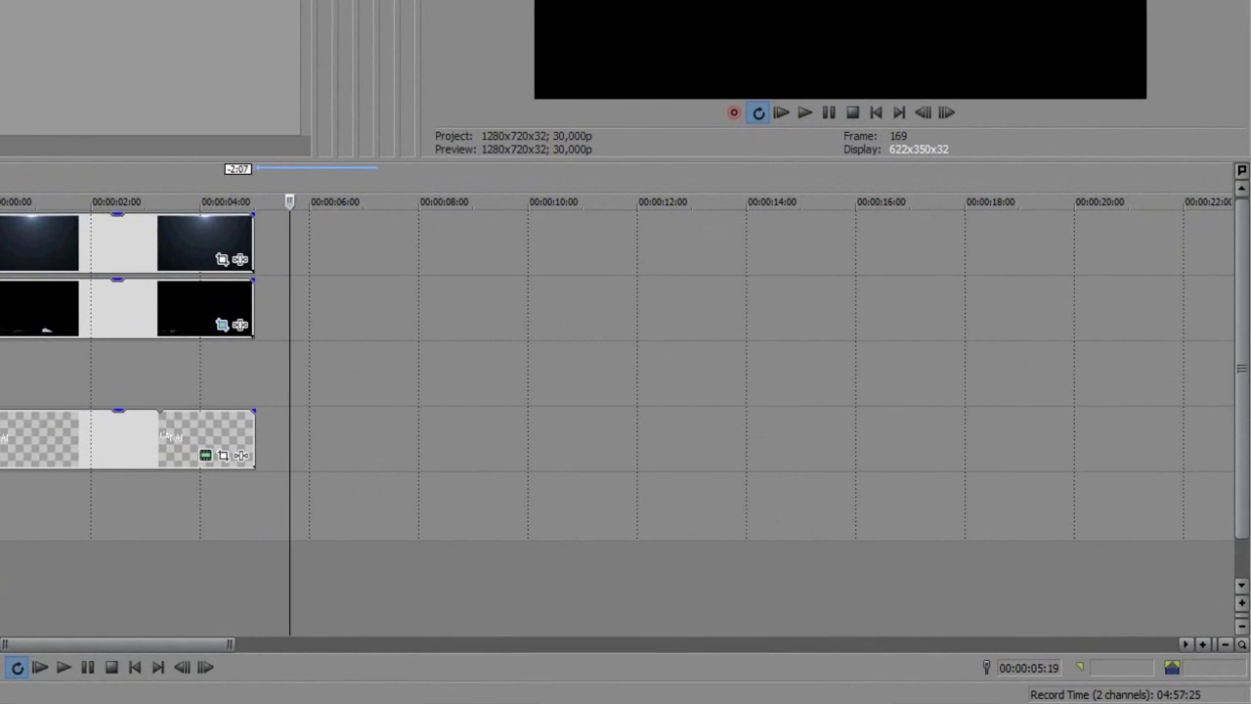
left_click(61, 631)
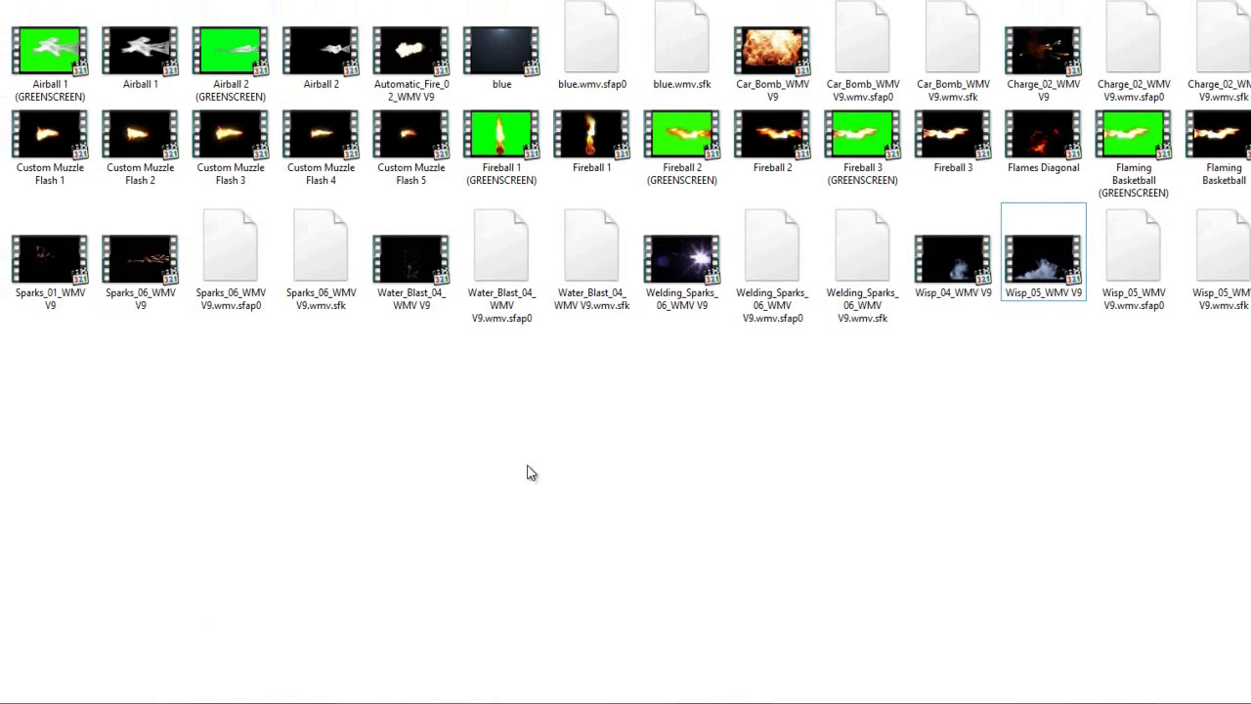
left_click(401, 252)
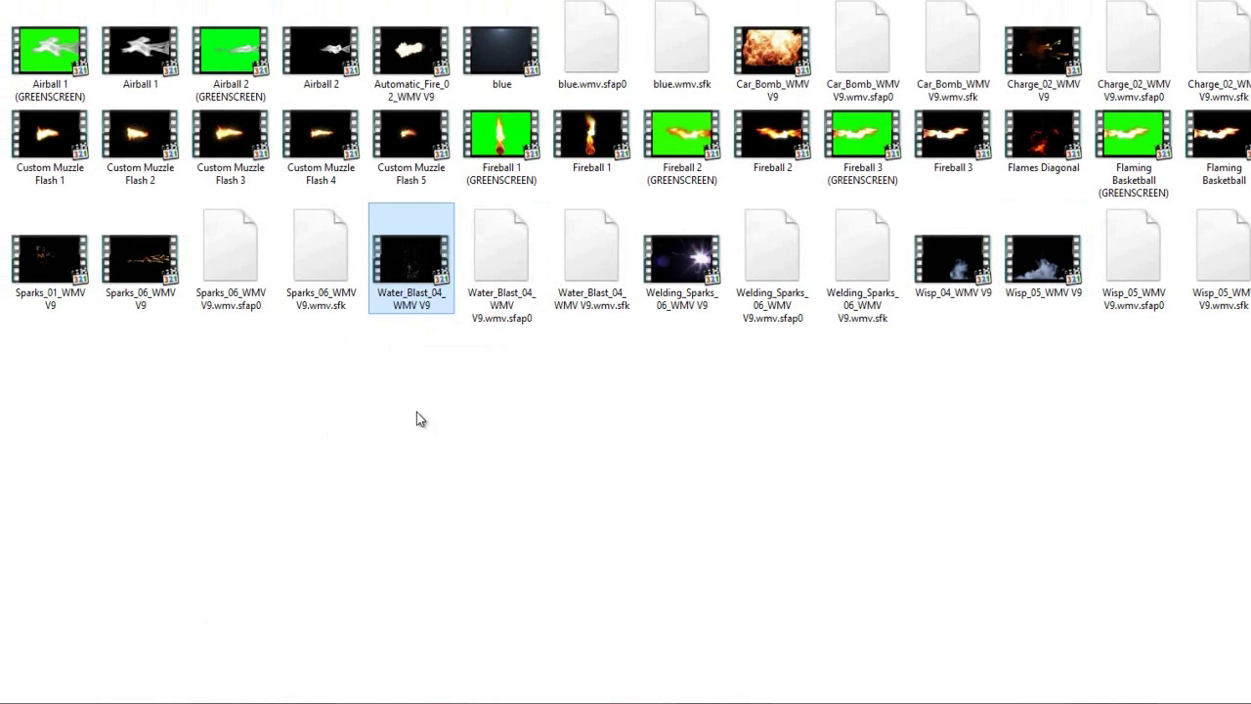
left_click_drag(379, 293, 310, 427)
left_click(362, 482)
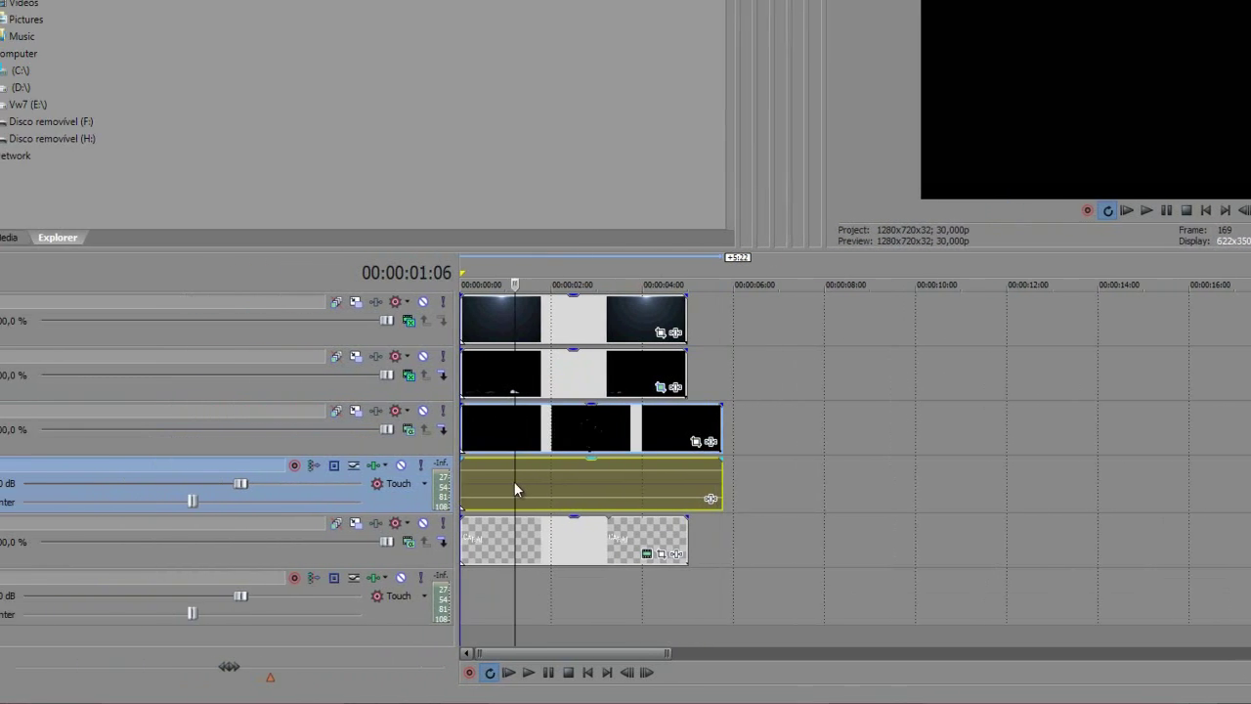
Preview the water blast clip and delete its audio track.
left_click(610, 486)
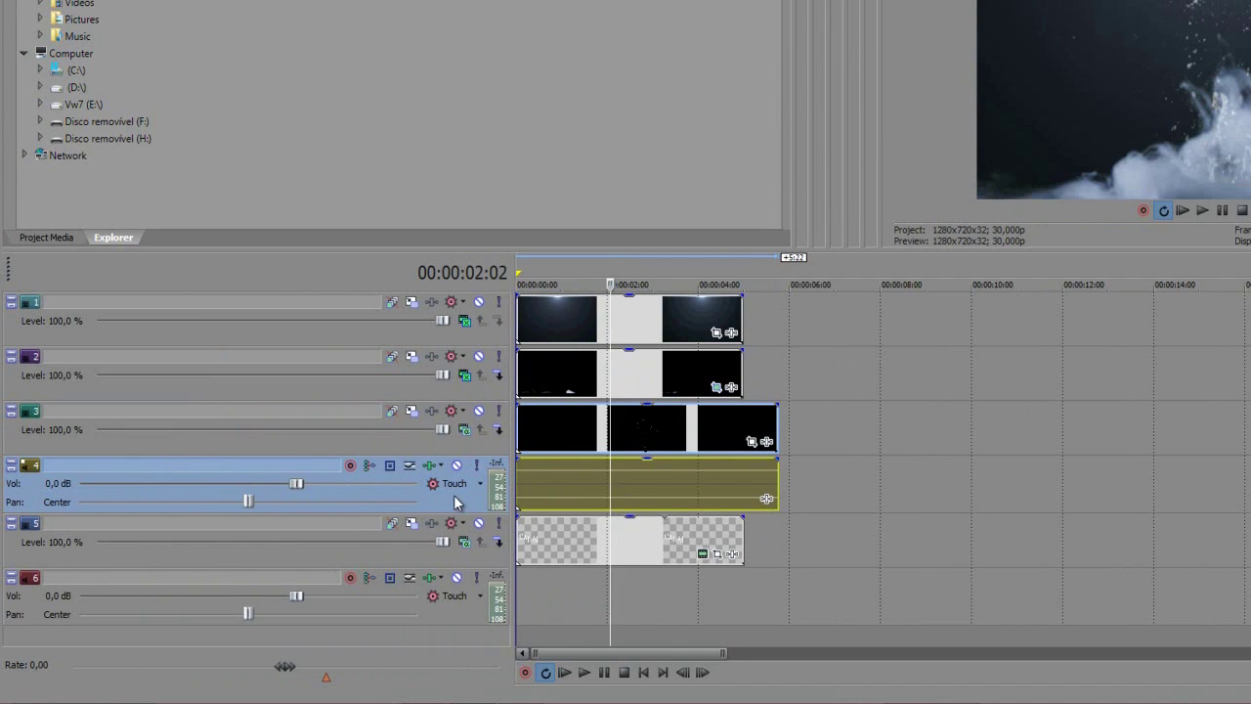
key("space")
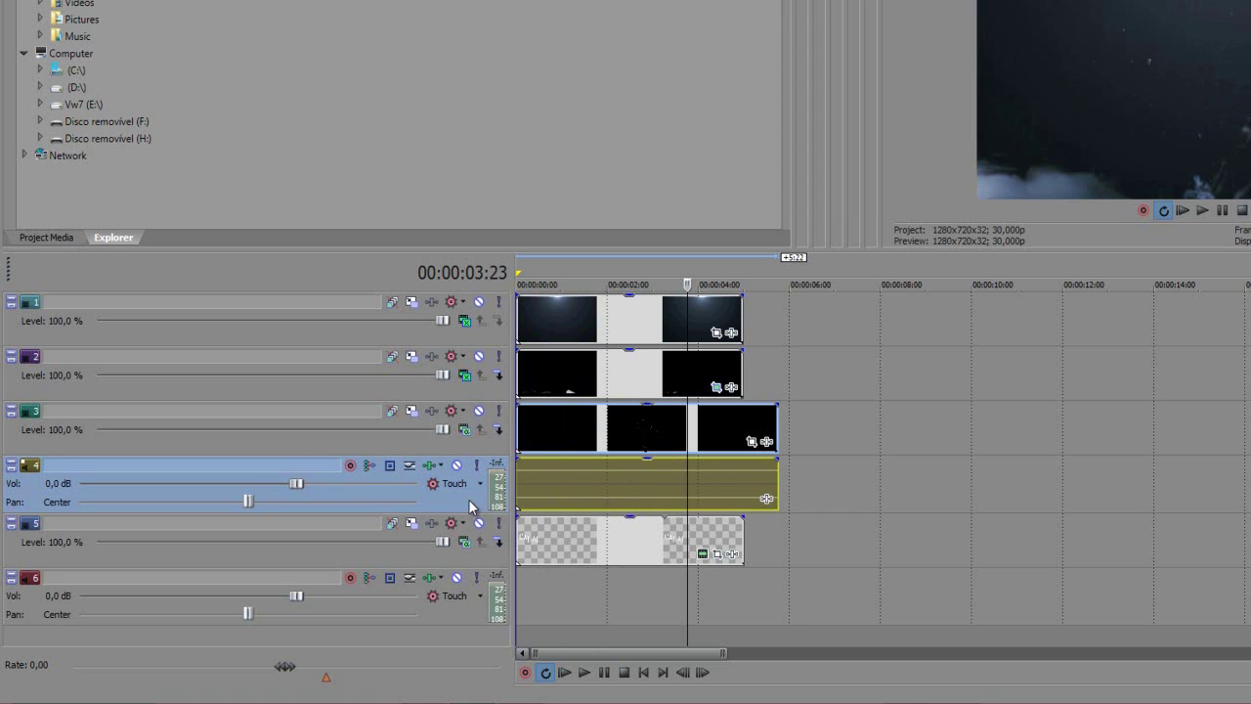
key("Delete")
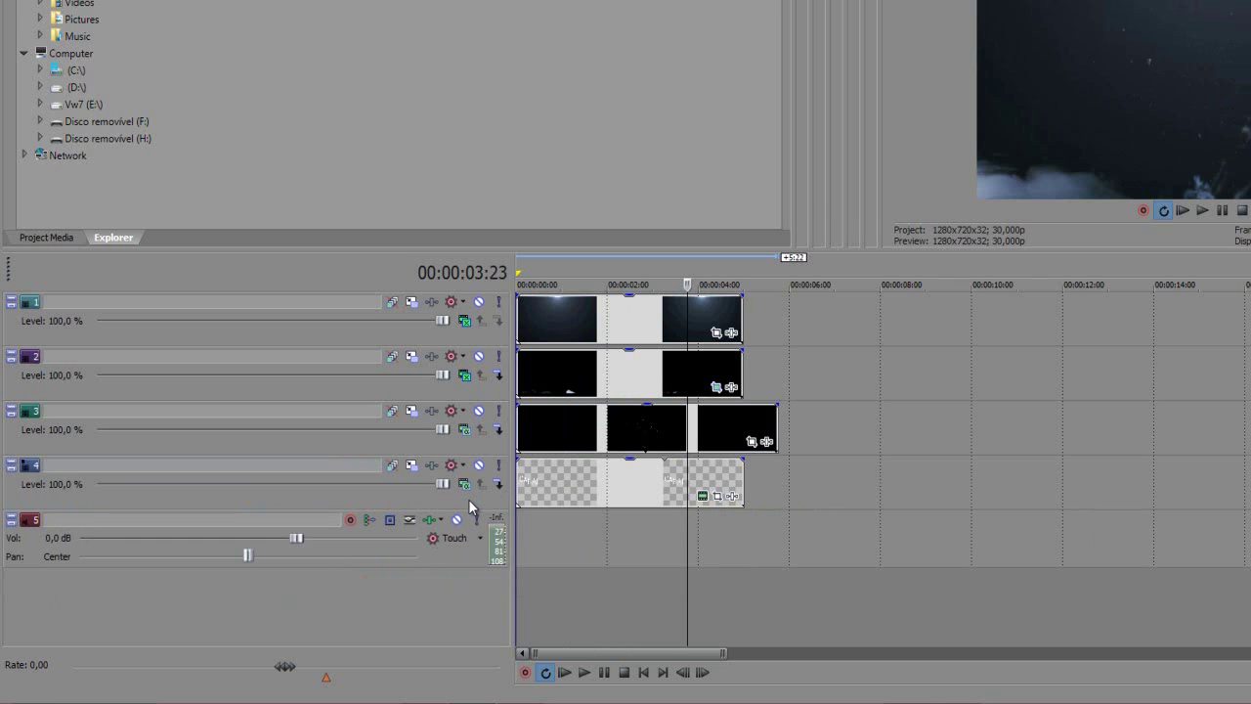
Split the water blast clip at 00:00:05;00 and delete the part past that point.
left_click(745, 415)
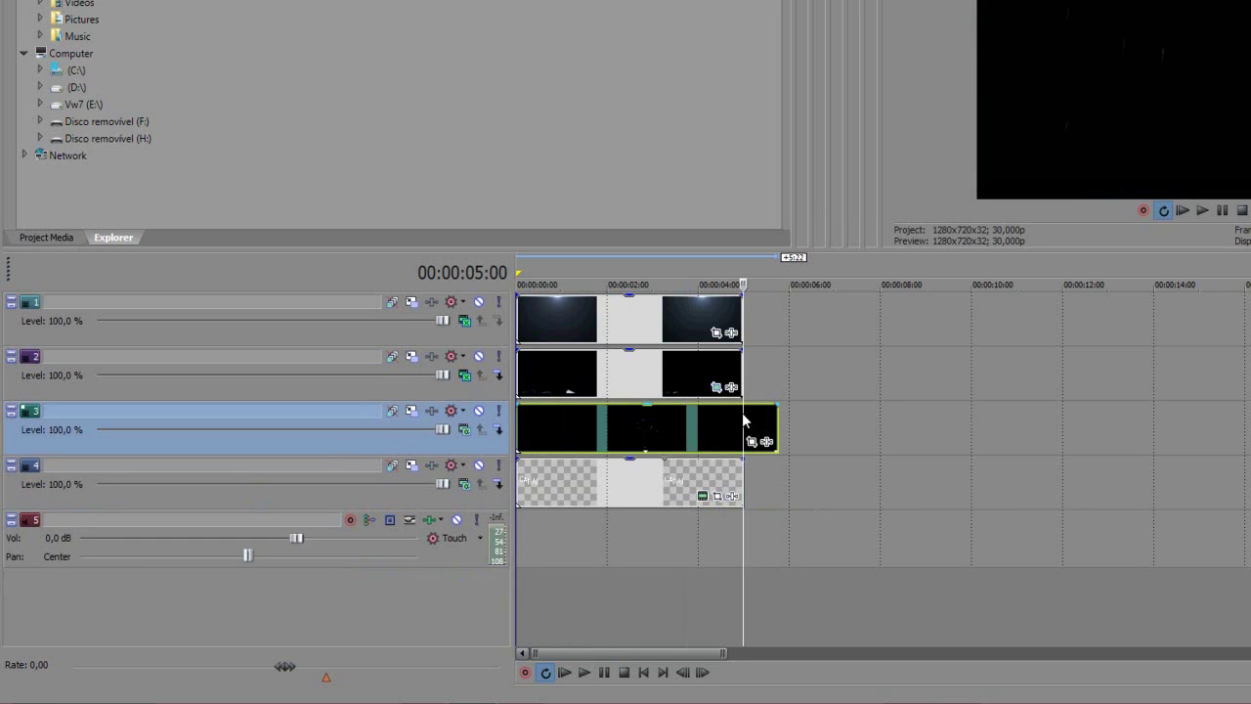
key("s")
left_click(764, 422)
key("Delete")
Scrub through the water blast clip, set its track's compositing mode to Screen and play the intro from the start.
left_click(472, 528)
left_click(430, 531)
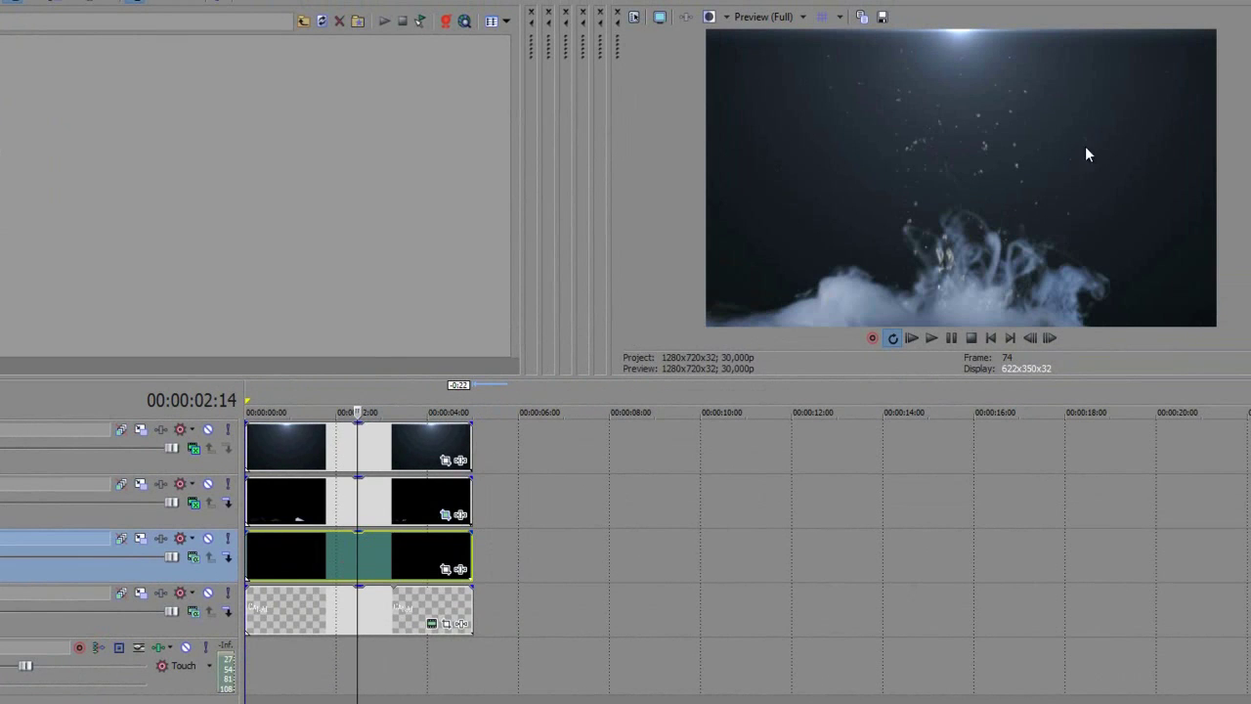
left_click(339, 560)
left_click(299, 555)
left_click(366, 550)
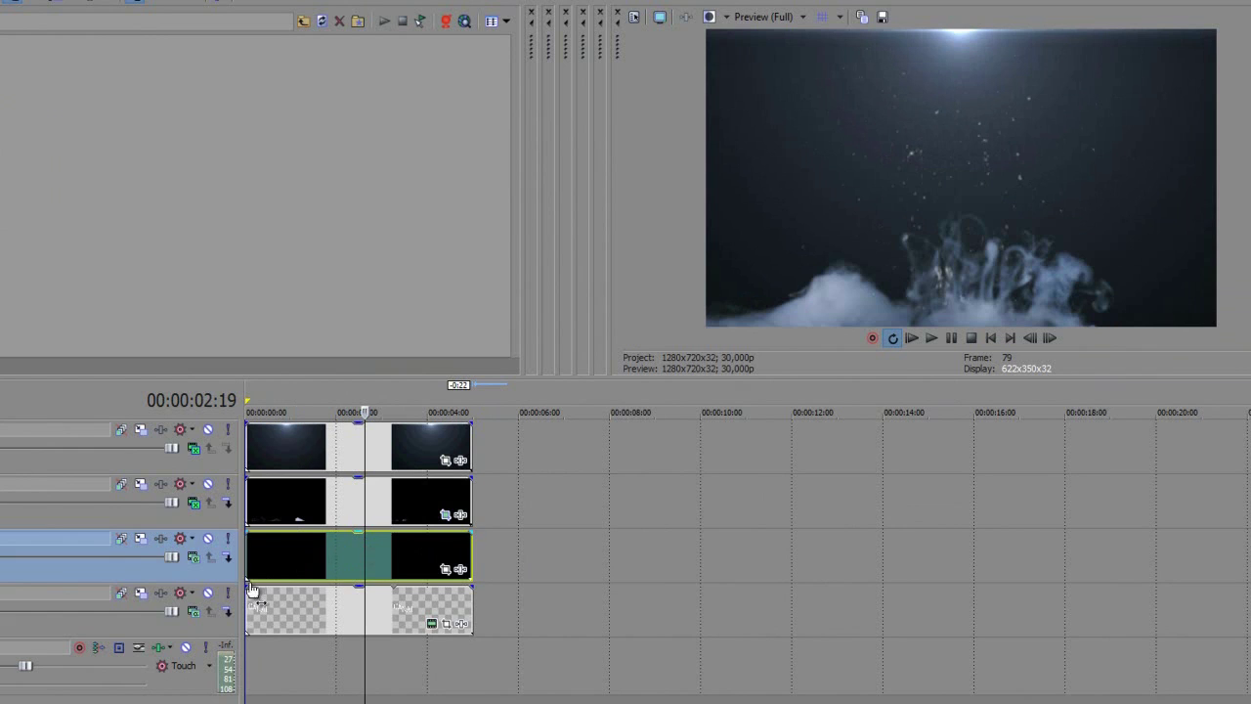
left_click(196, 562)
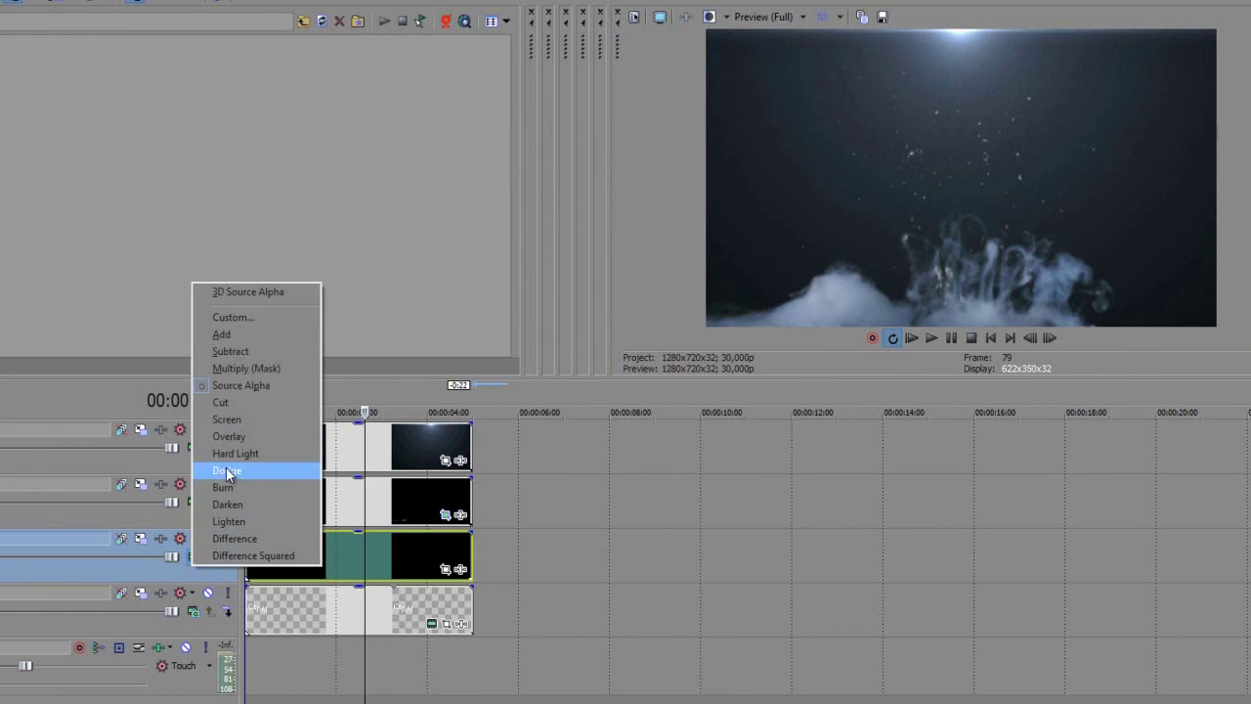
left_click(226, 420)
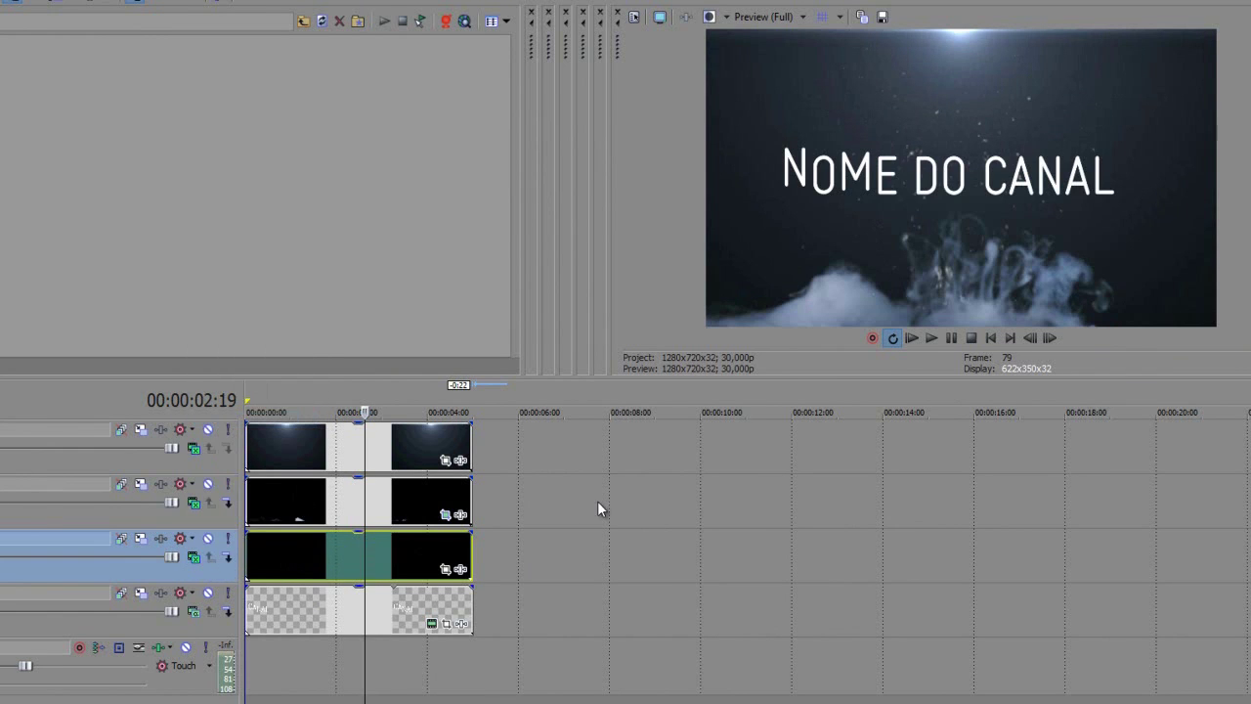
left_click(908, 342)
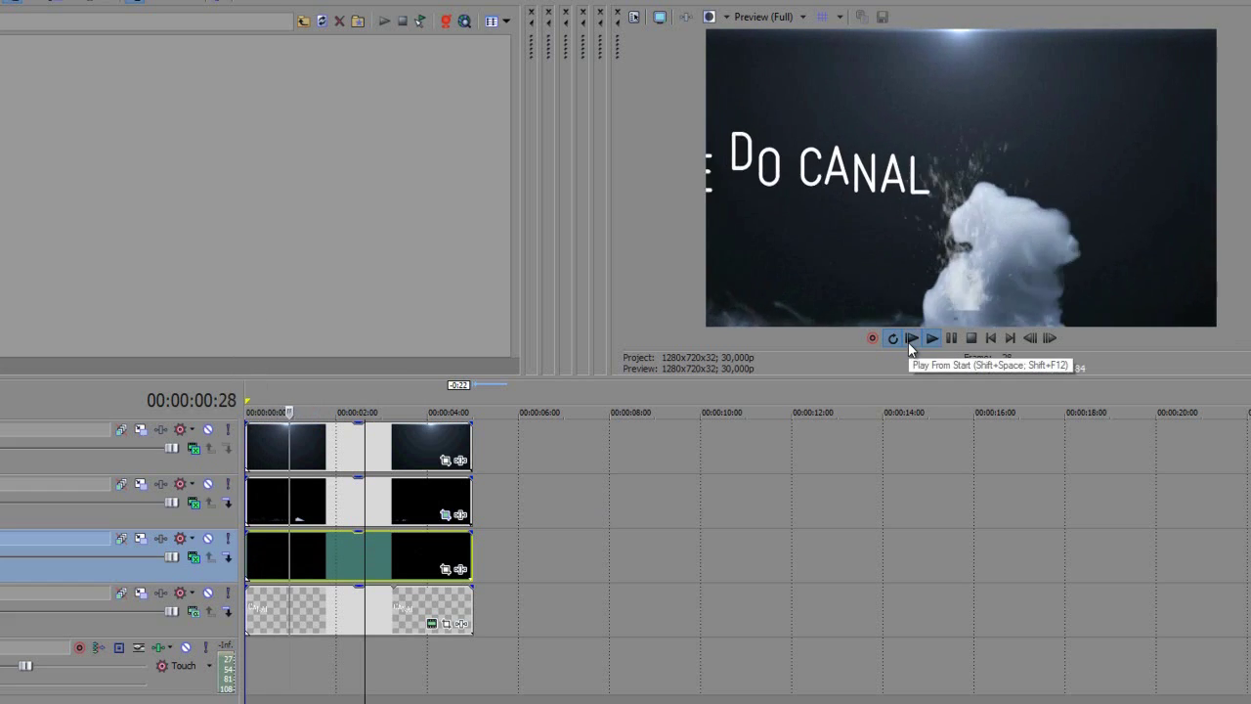
key("space")
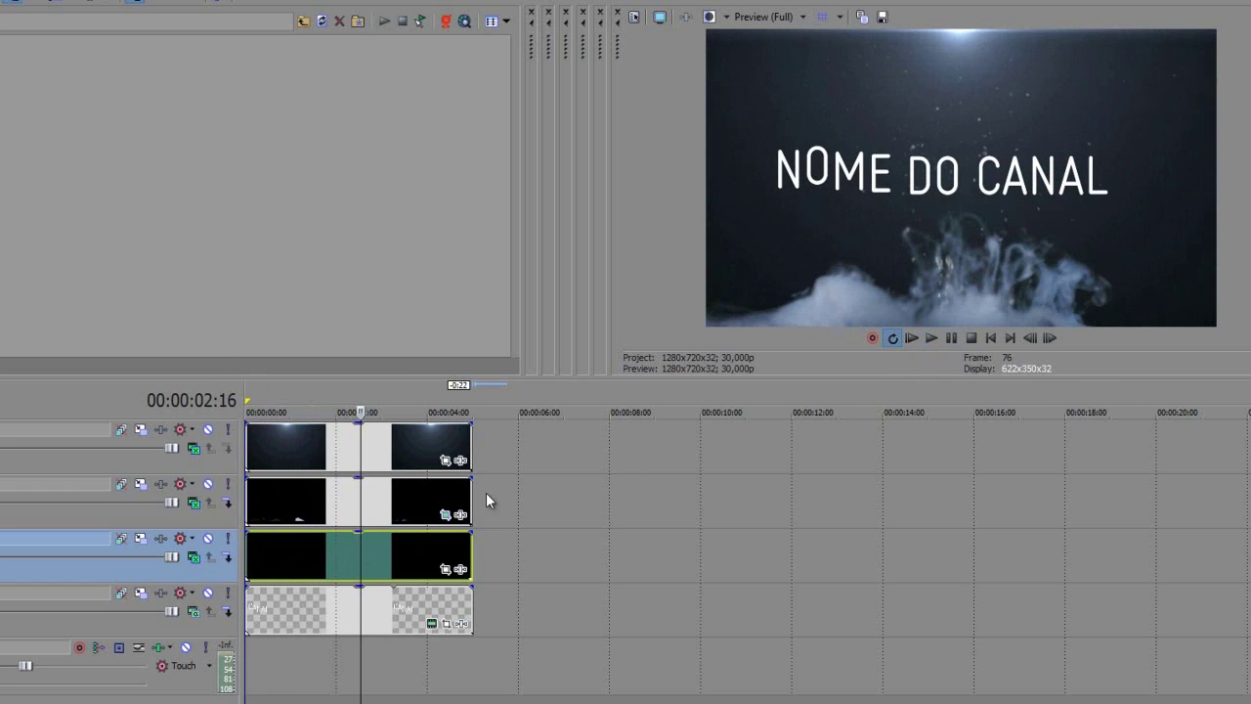
Shift the water blast clip's pan/crop frame up to a Y center of about 152,7.
left_click(303, 555)
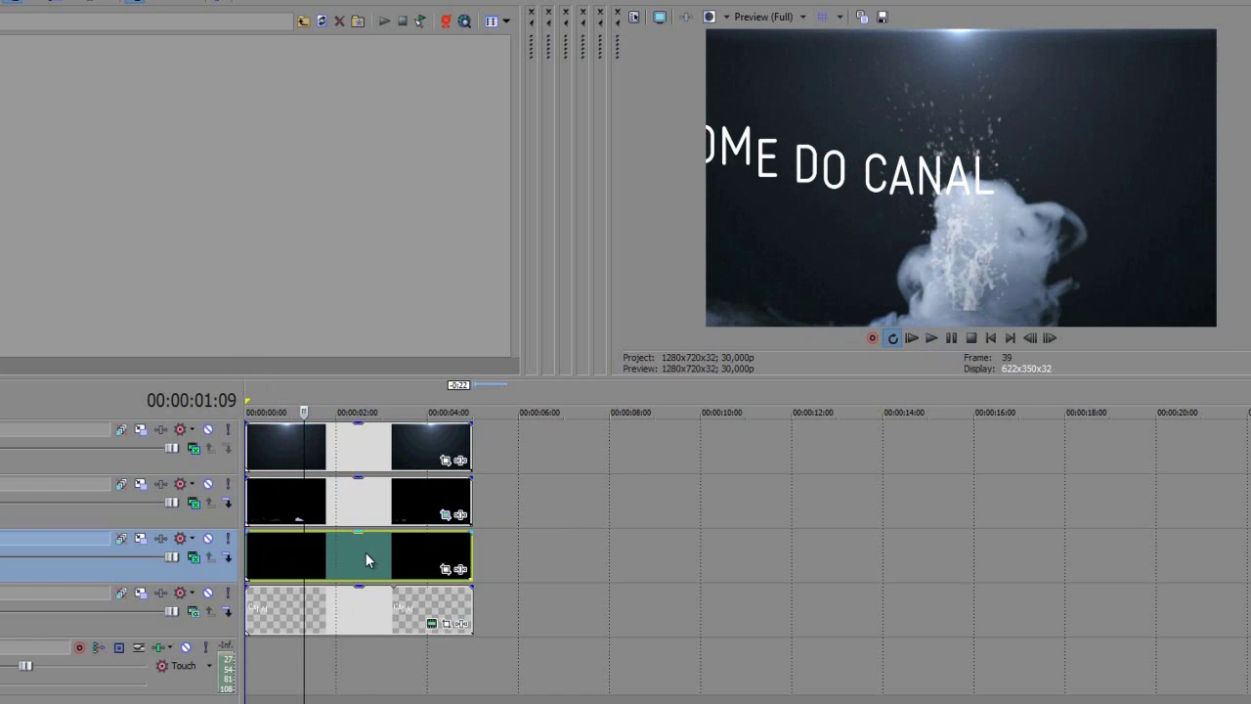
left_click(446, 570)
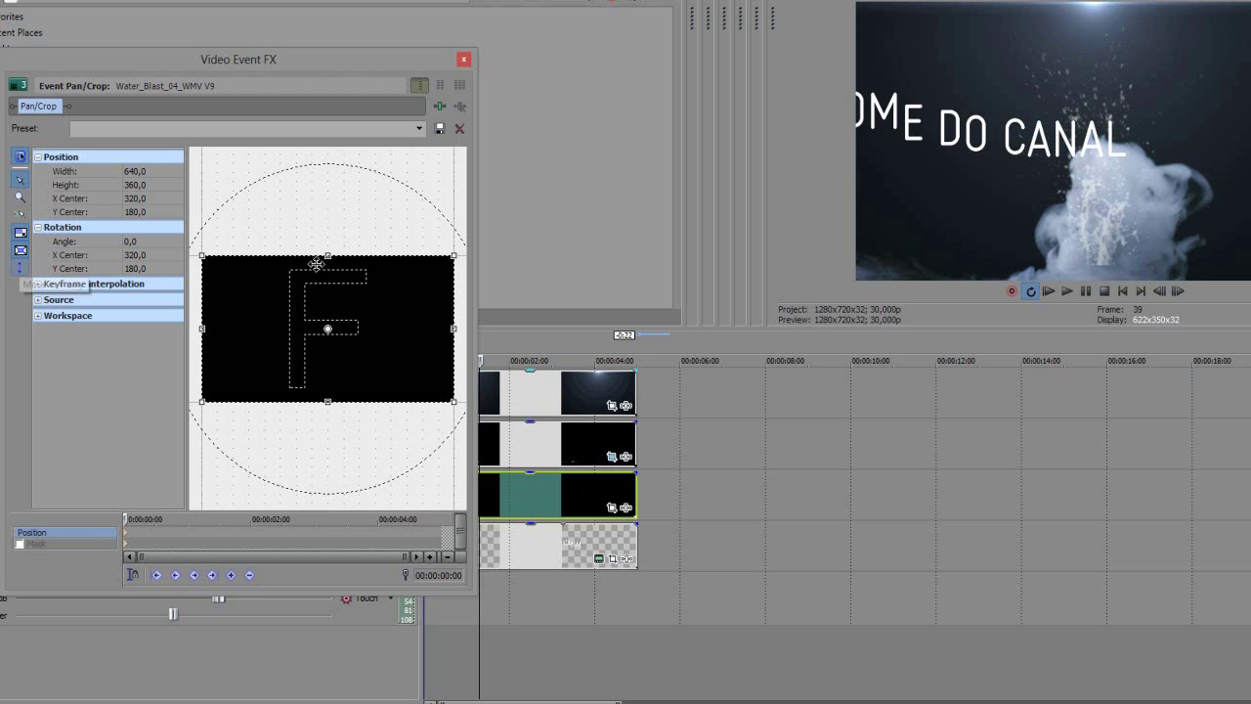
left_click_drag(355, 290, 354, 280)
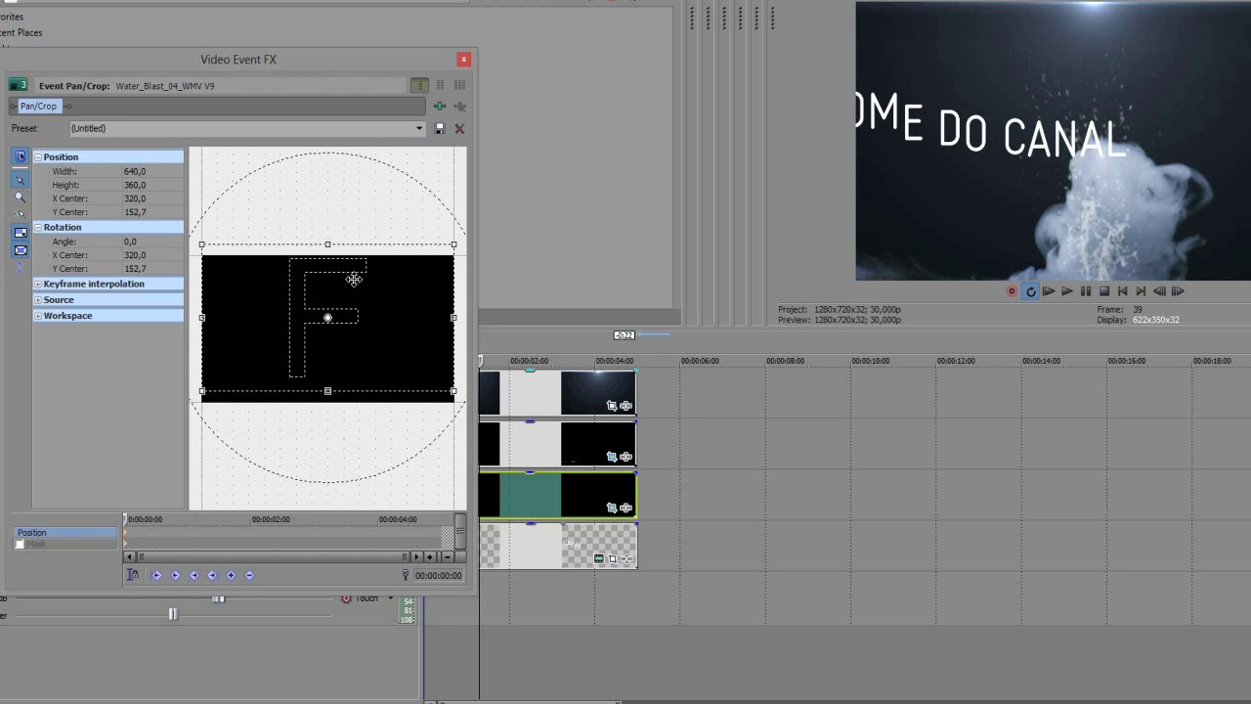
left_click(463, 58)
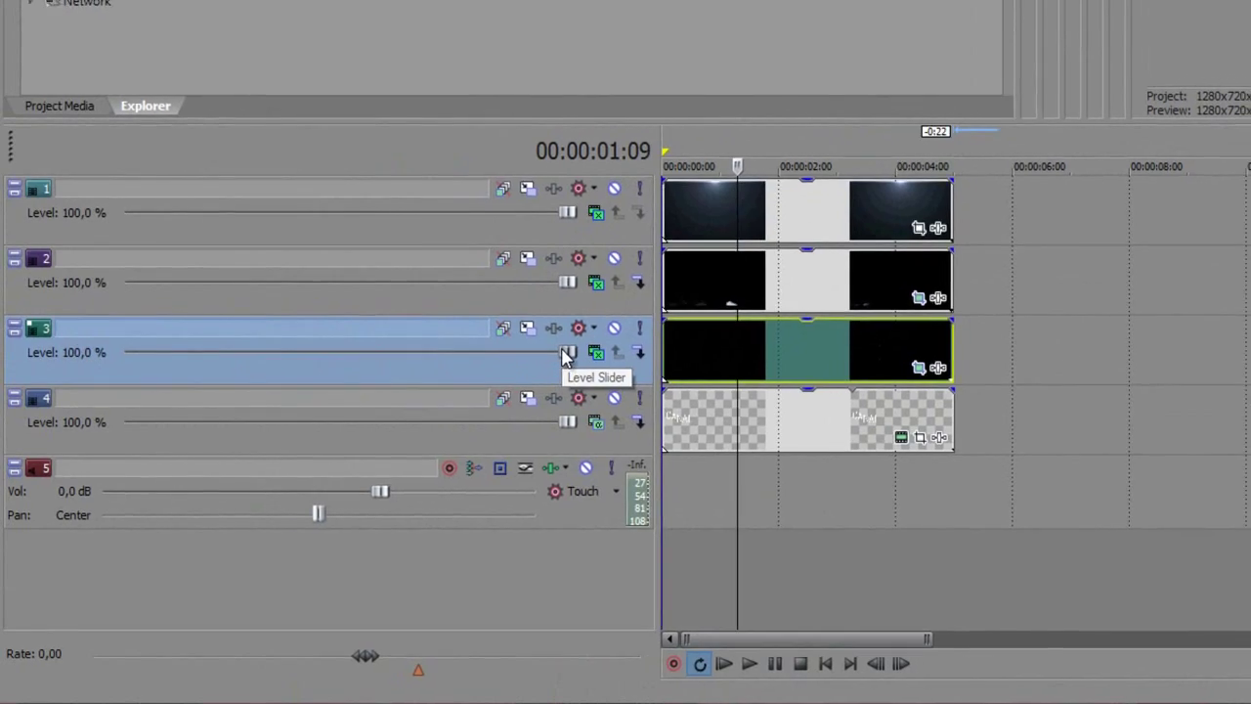
Lower the water blast track's level to about 34,9 % and play the intro from the start.
left_click_drag(567, 352, 307, 352)
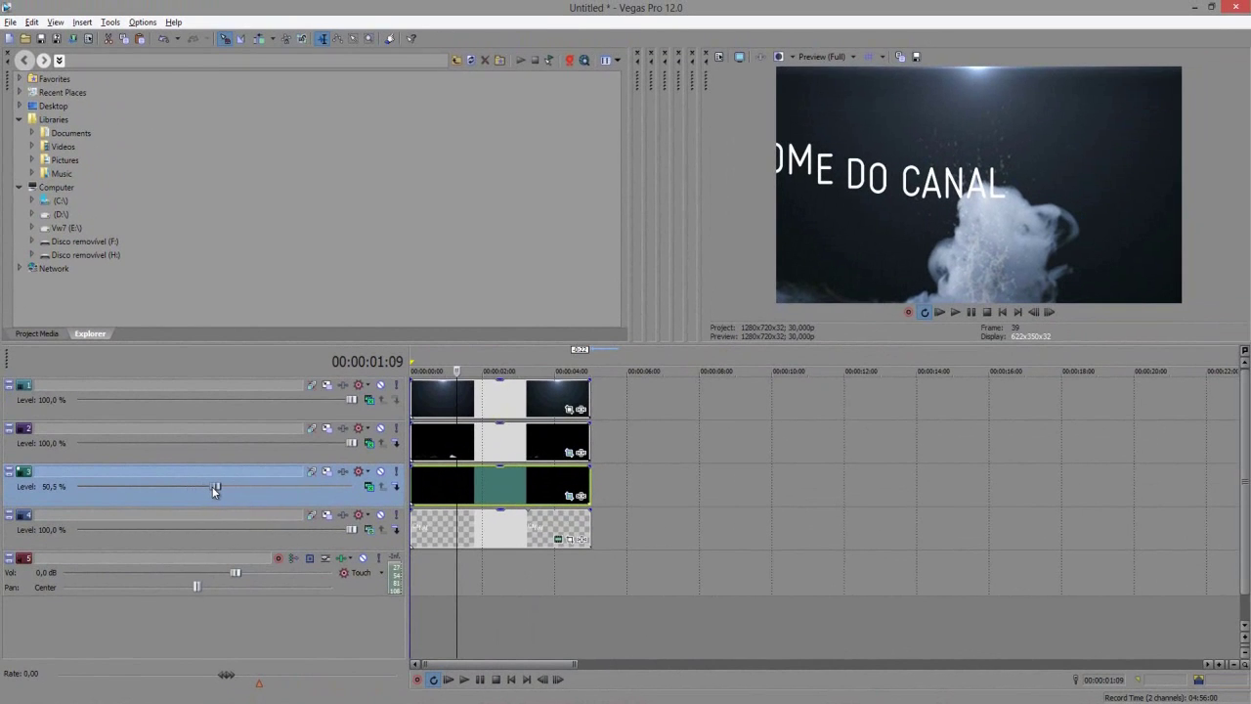
left_click_drag(165, 488, 169, 488)
left_click(939, 312)
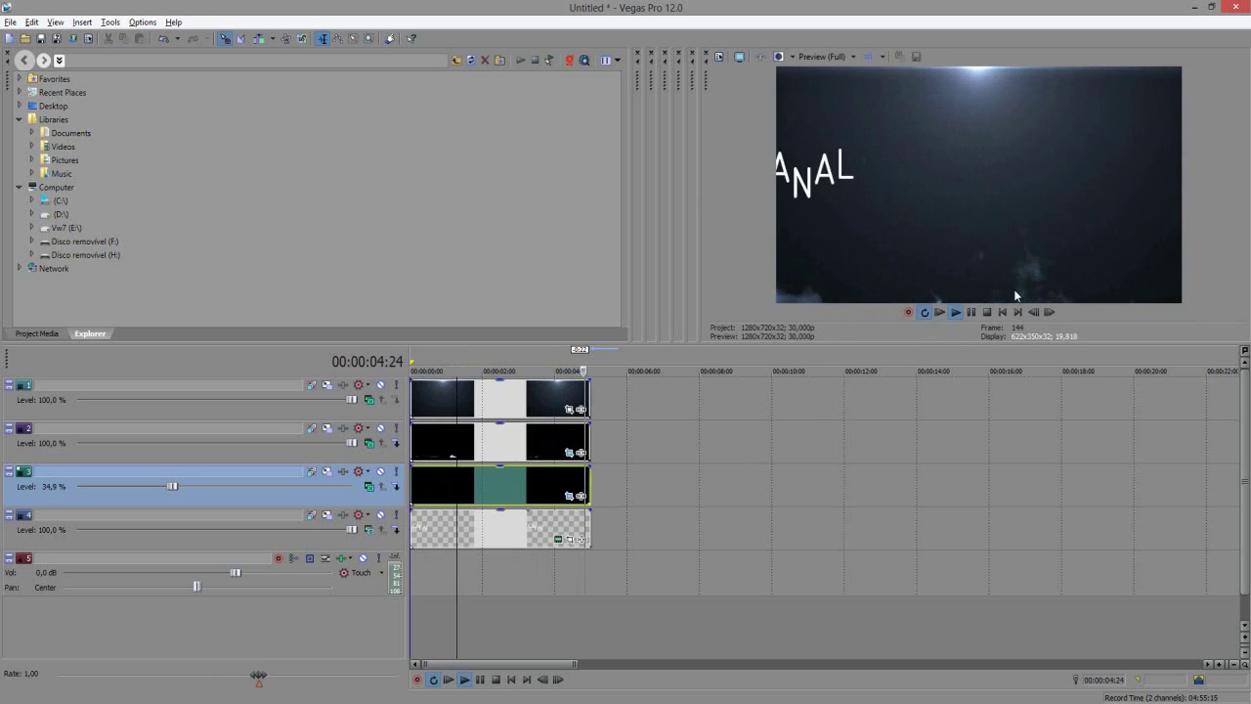
left_click(939, 313)
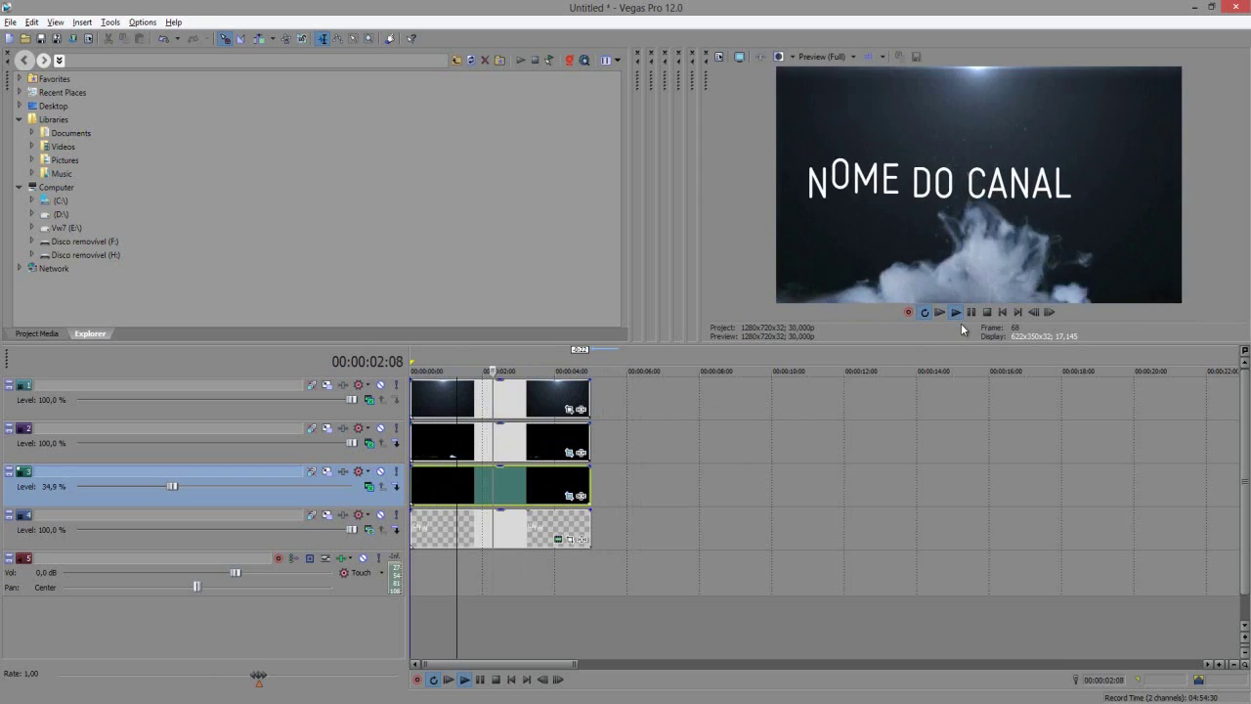
key("space")
Examine how the title, smoke and water blast combine at several points between the start and end of the intro.
left_click(460, 443)
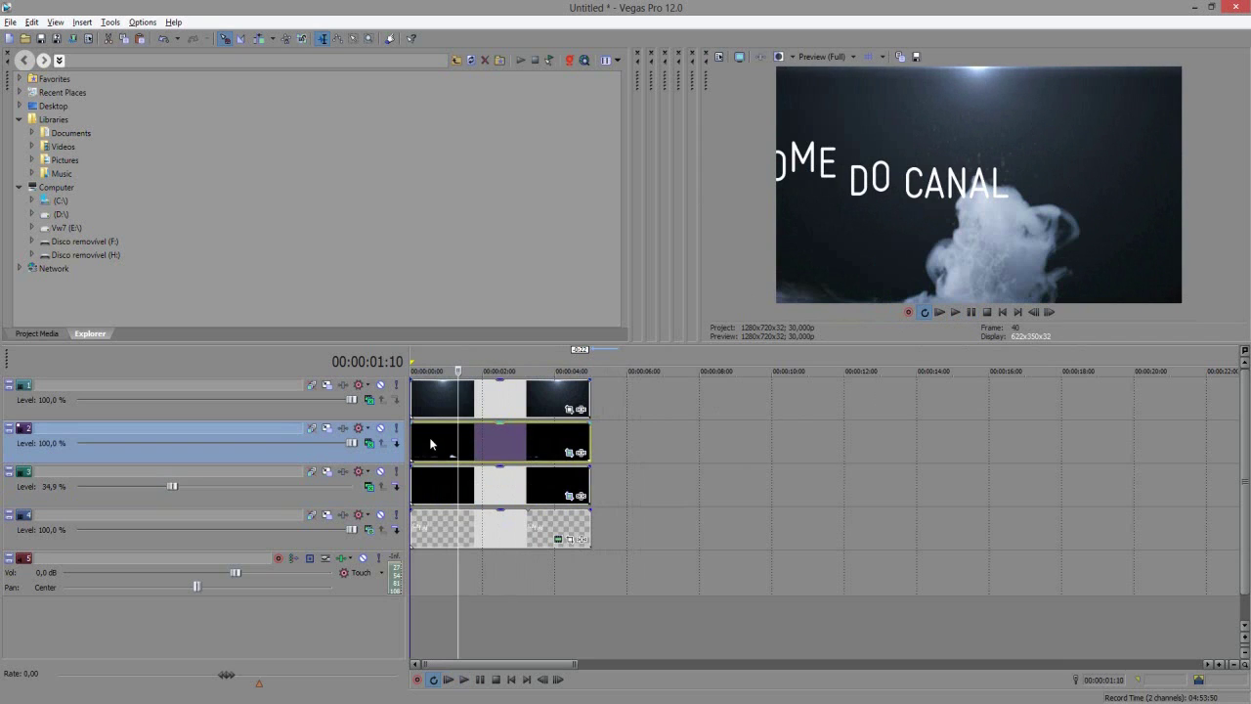
left_click(511, 452)
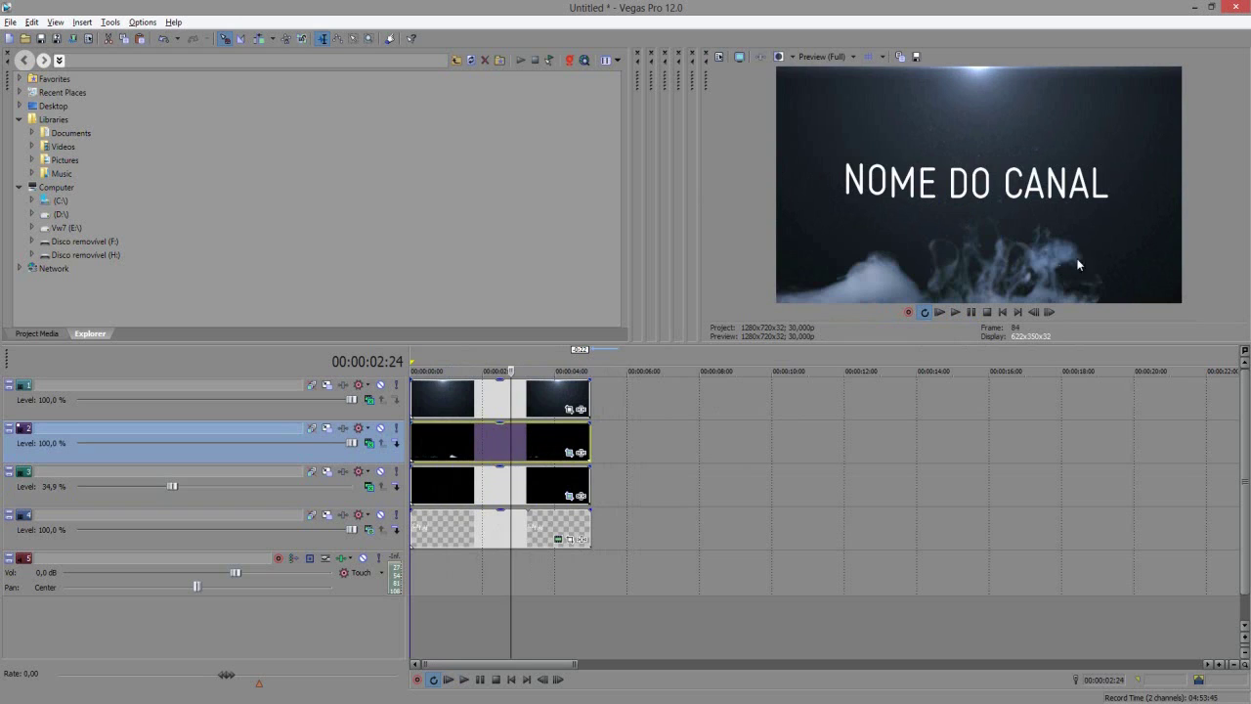
left_click(429, 592)
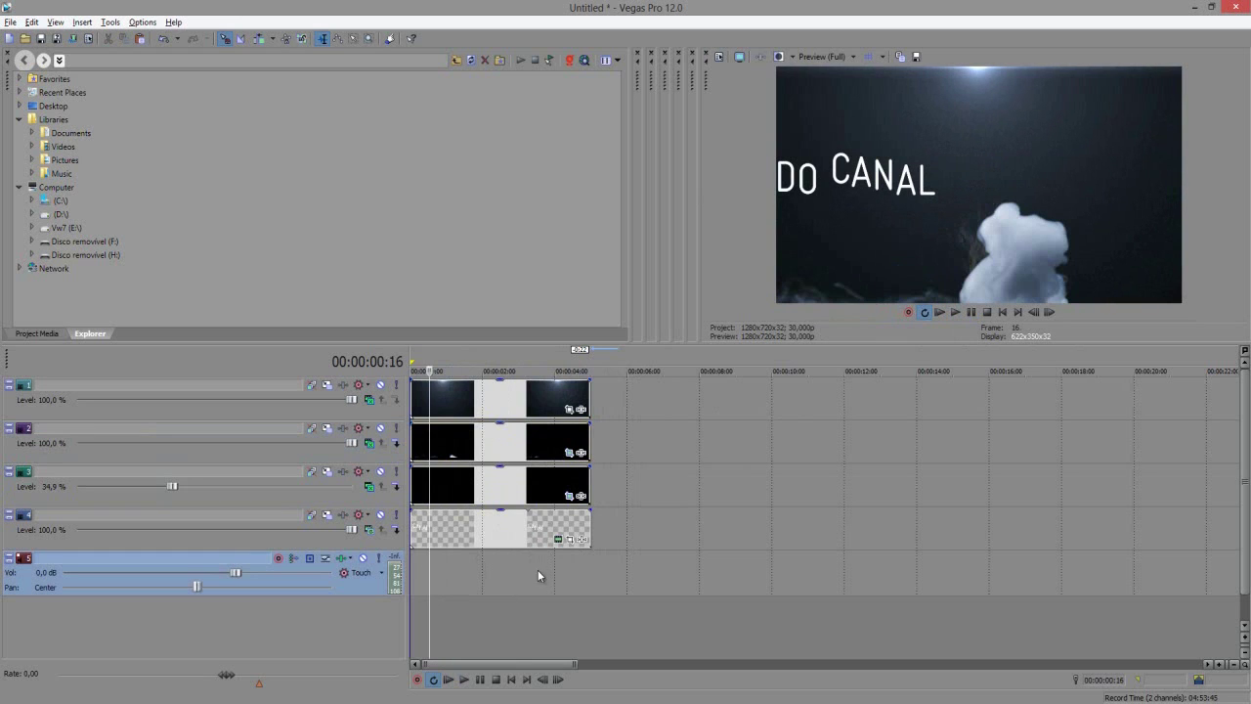
left_click(514, 579)
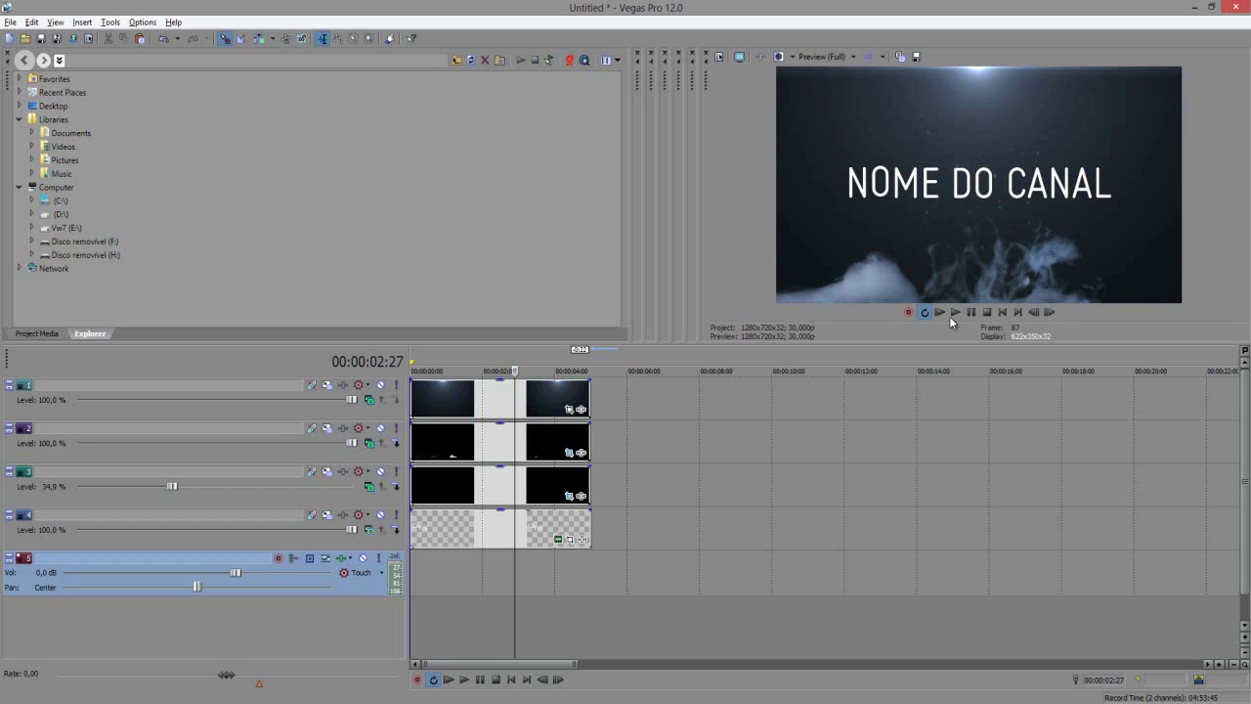
left_click(441, 492)
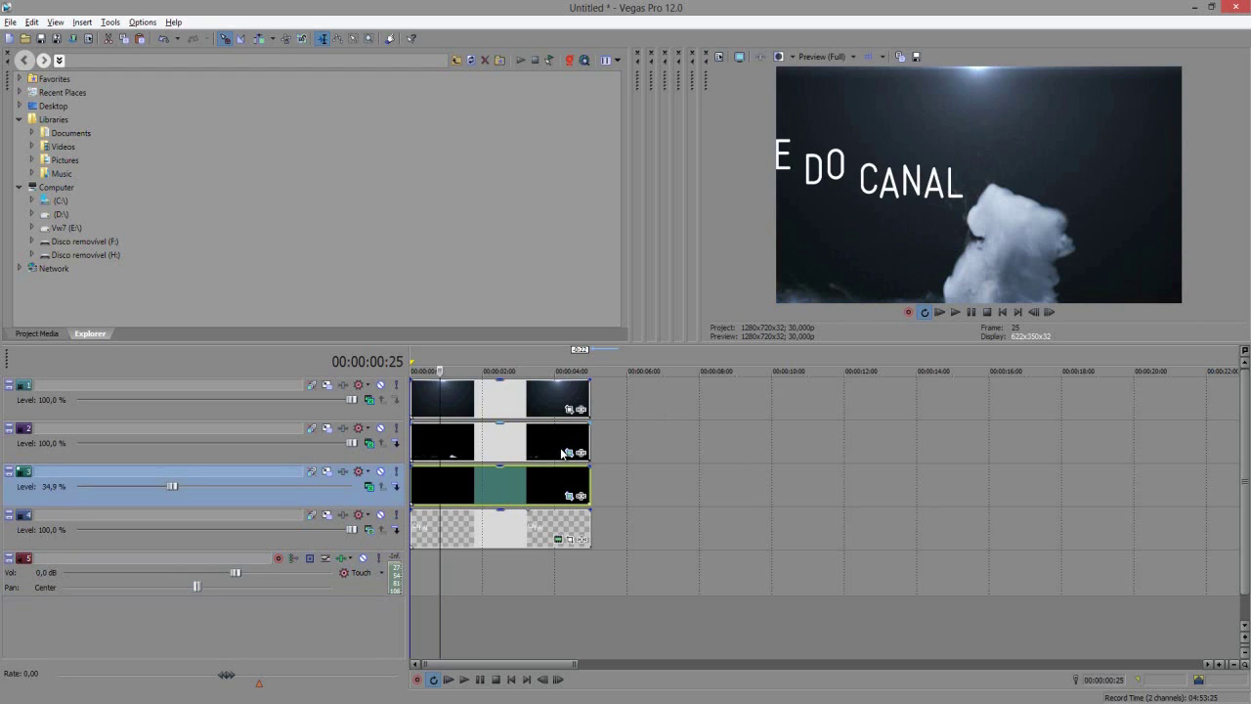
left_click(524, 576)
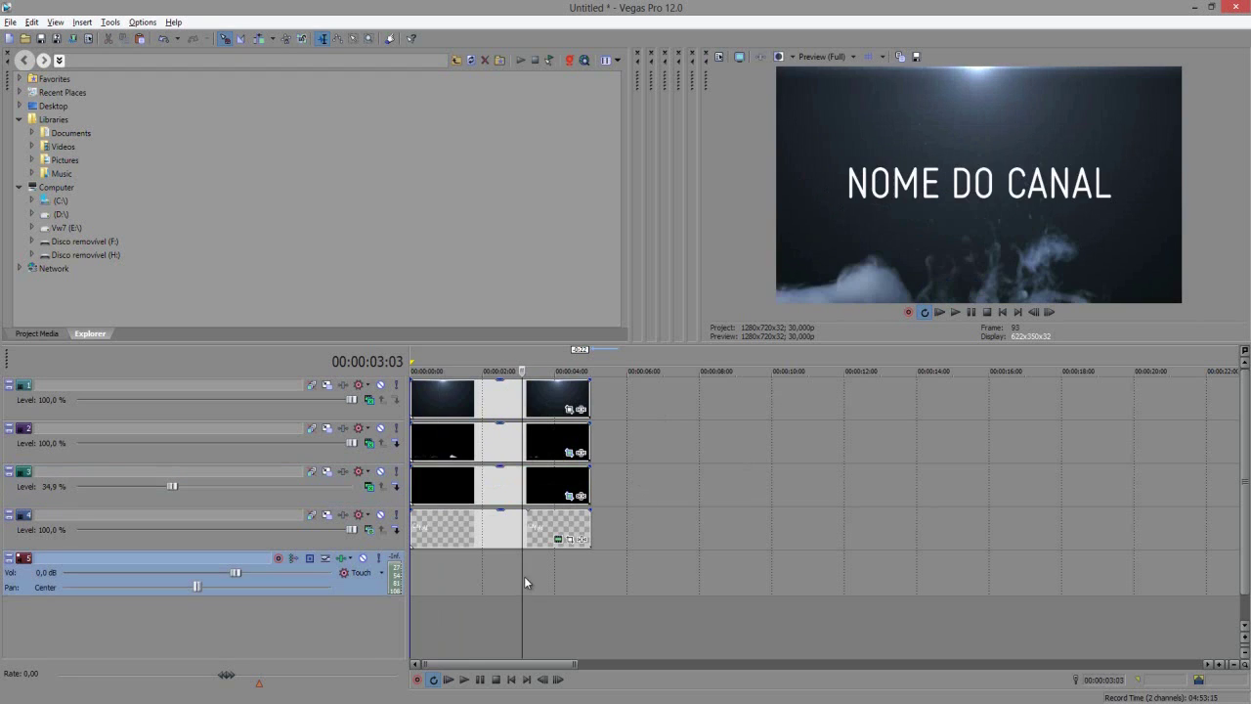
left_click(483, 580)
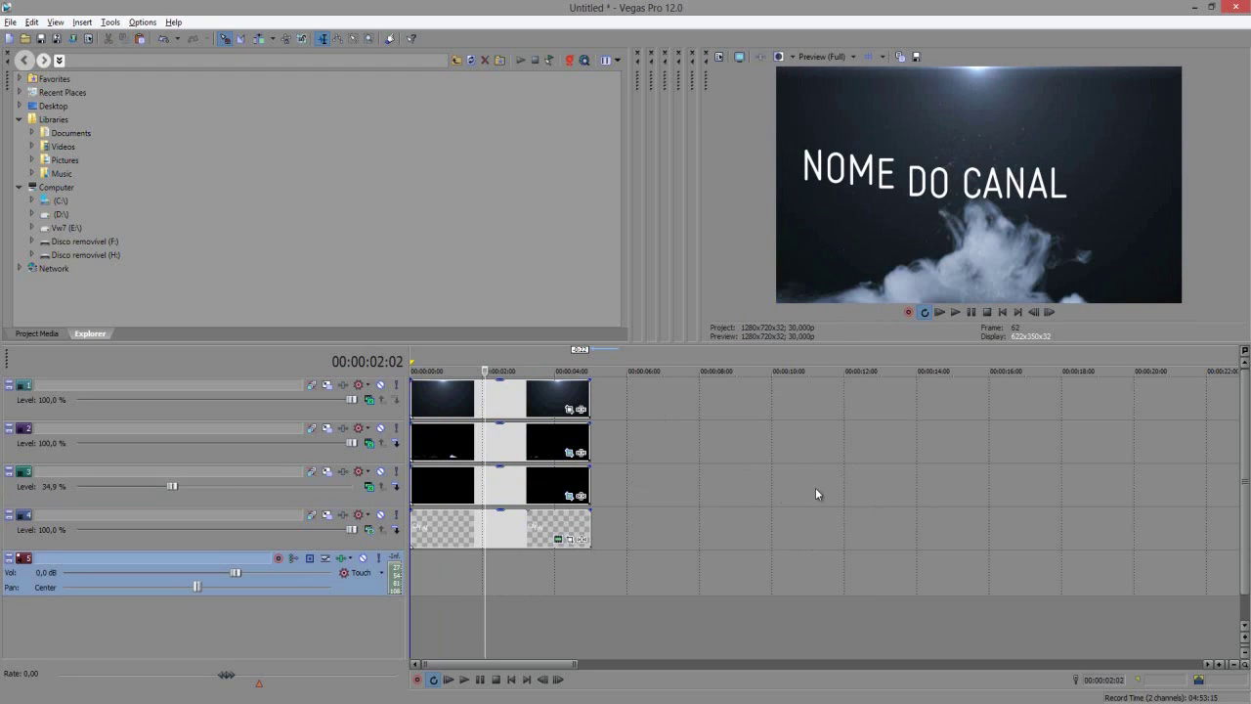
left_click(482, 574)
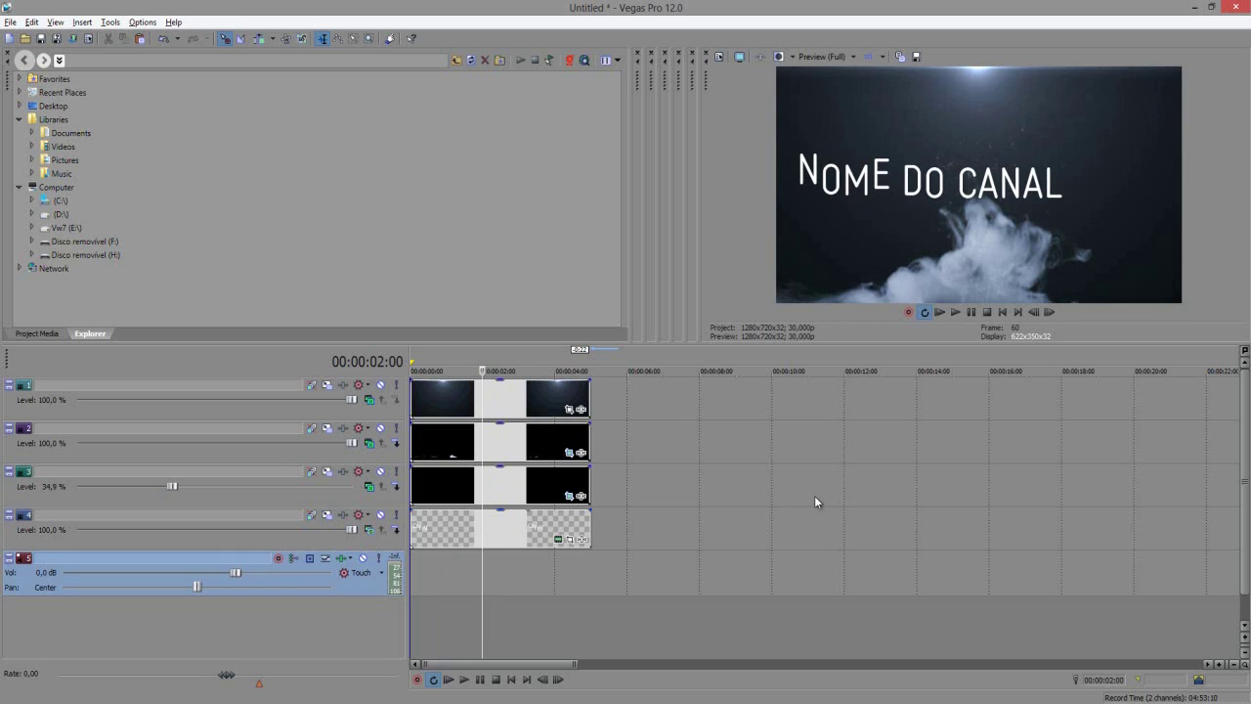
left_click(559, 560)
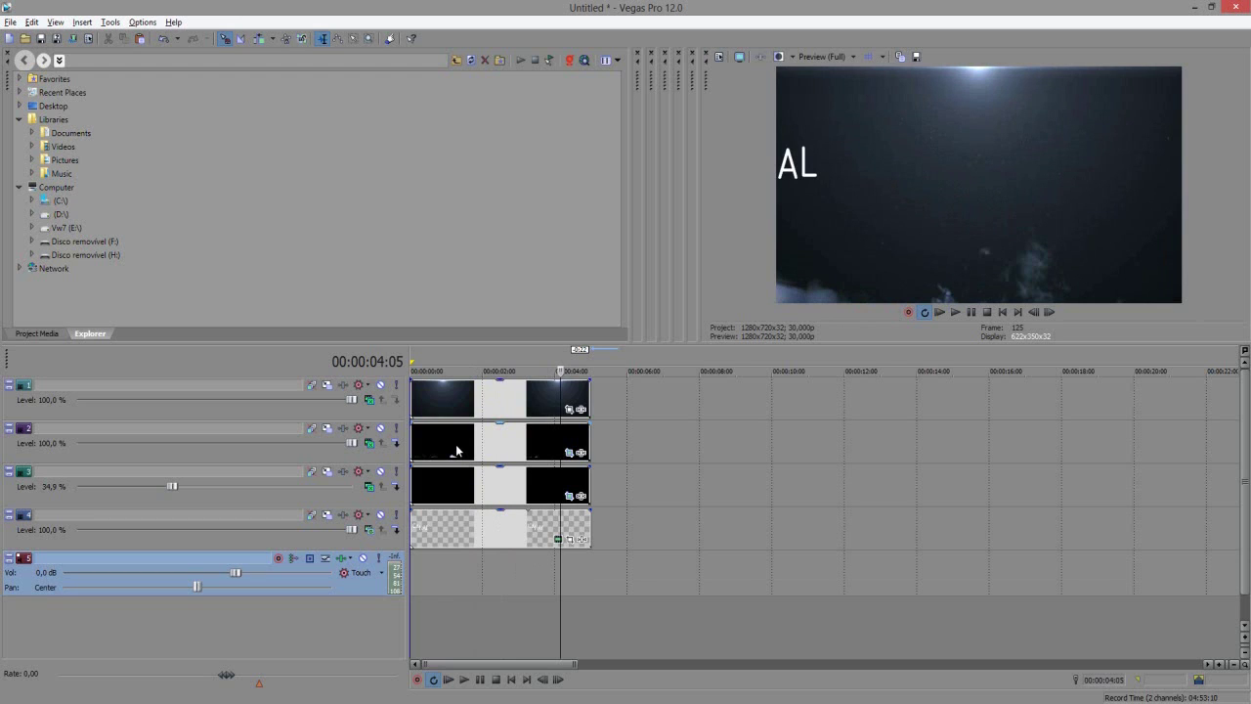
Add a fade-in from the start to about 00:00:00;13 on the clips of all four video tracks.
left_click(439, 399)
left_click(436, 401)
left_click(427, 394)
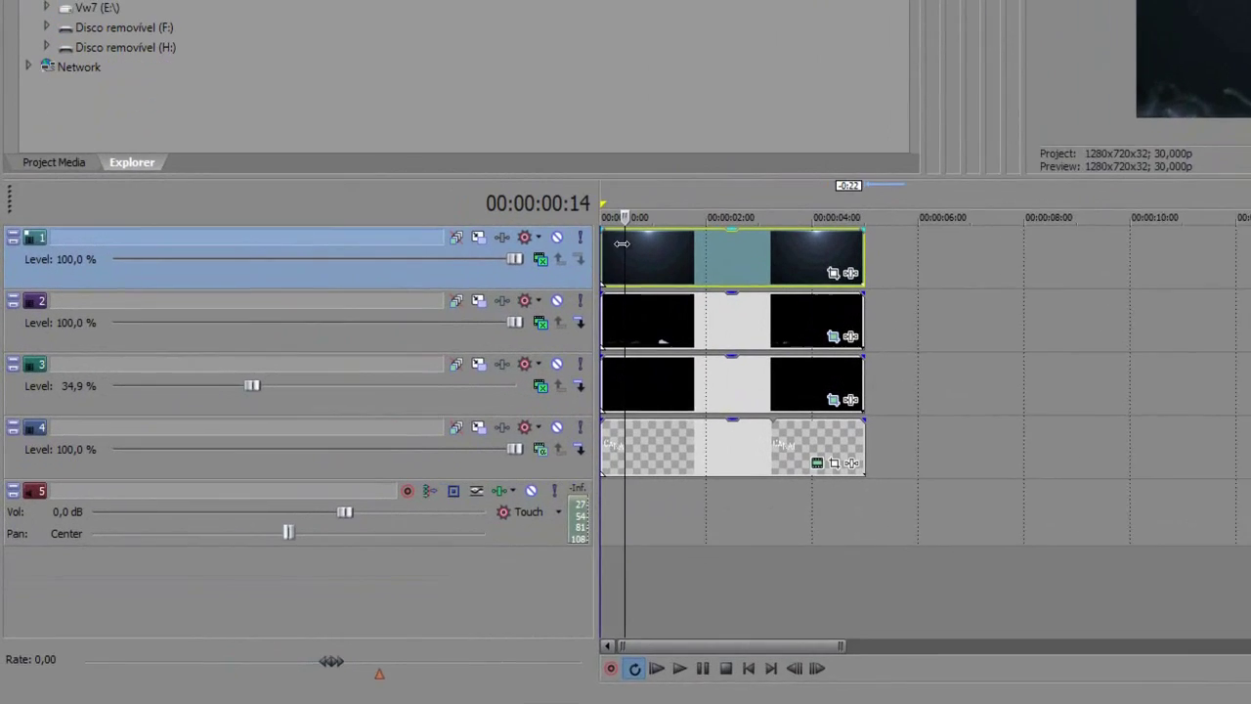
left_click(622, 243)
left_click(624, 243)
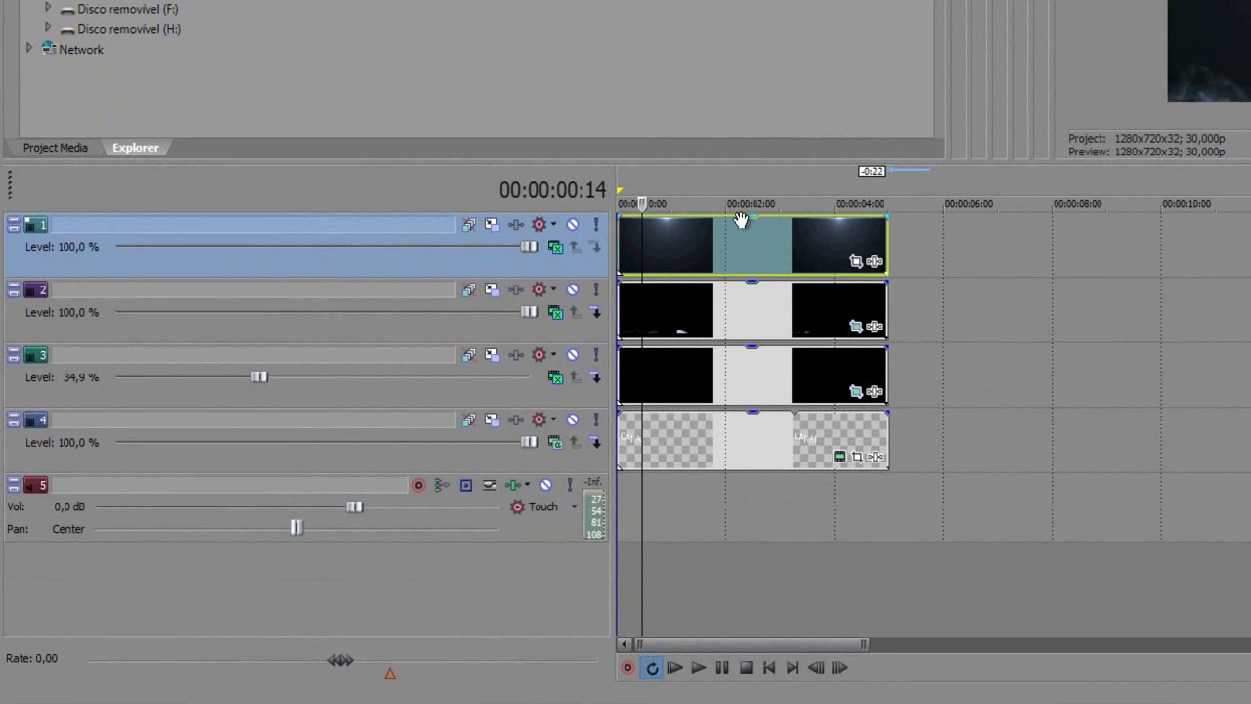
left_click(640, 243)
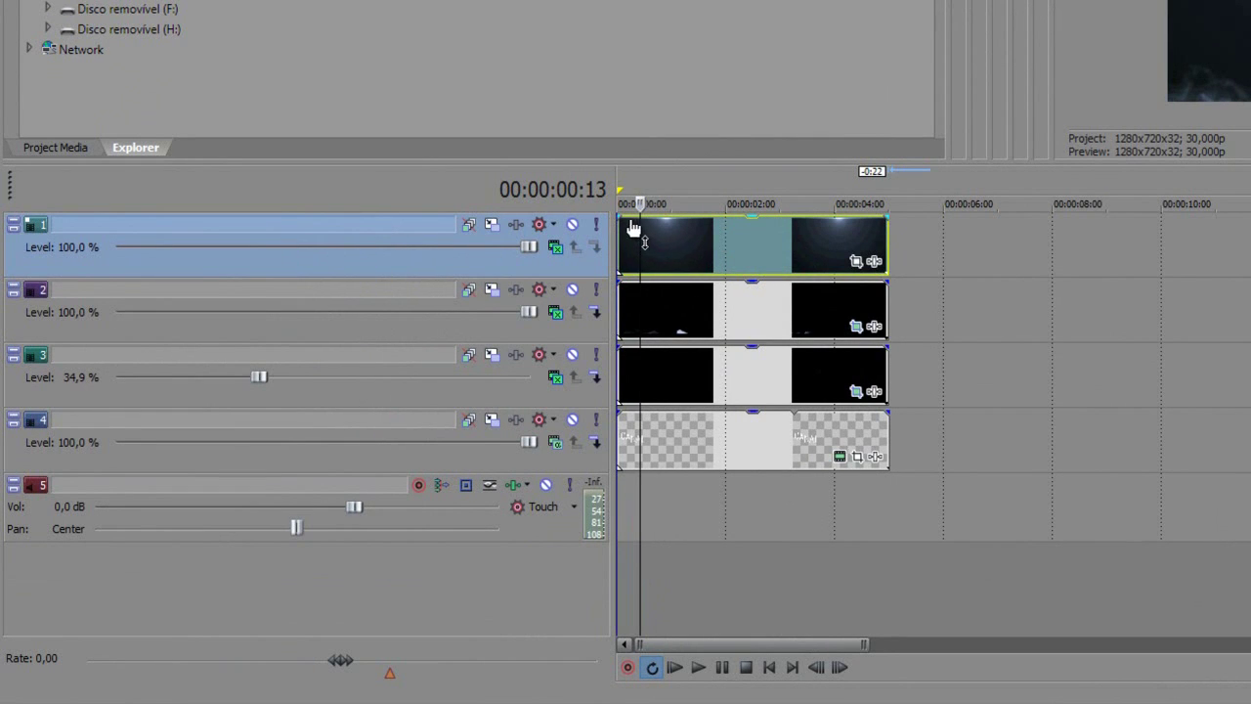
scroll(638, 228, "up", 3)
left_click_drag(624, 226, 679, 227)
left_click_drag(619, 284, 679, 285)
left_click_drag(629, 357, 679, 358)
left_click_drag(618, 419, 679, 424)
Add fade-outs at the end of all four video clips, with a 13-frame offset on the background, smoke and water blast.
left_click(1226, 246)
scroll(1118, 271, "down", 3)
left_click(717, 245)
left_click(709, 244)
left_click_drag(735, 216, 708, 222)
left_click_drag(740, 282, 710, 285)
left_click_drag(740, 347, 707, 352)
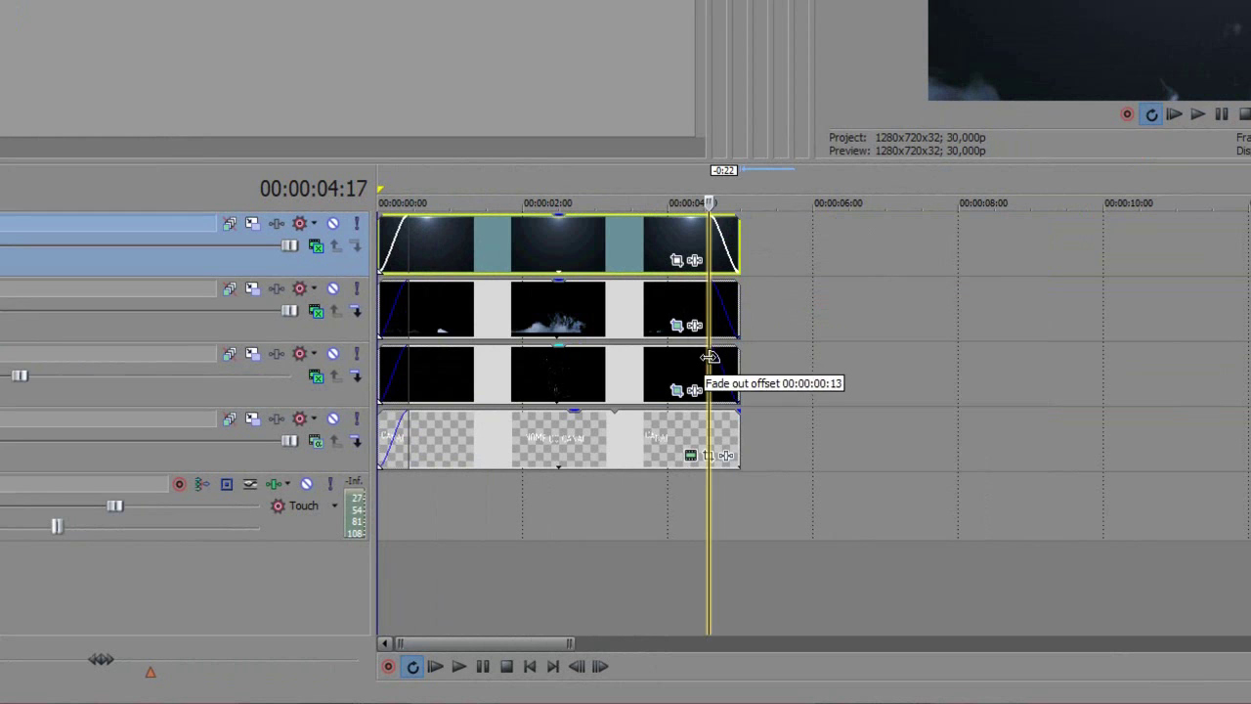
left_click_drag(740, 413, 722, 413)
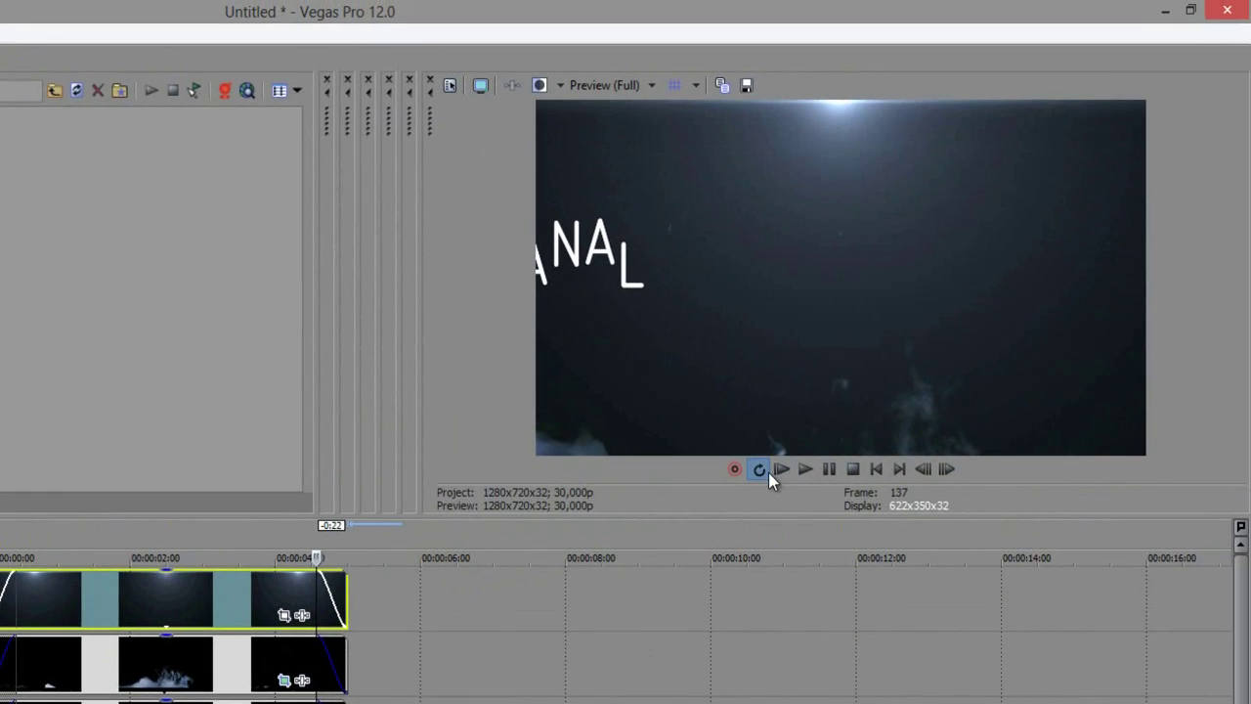
Play the intro's closing fade and open the text settings of the NOME DO CANAL title around 00:00:02:07.
left_click(904, 355)
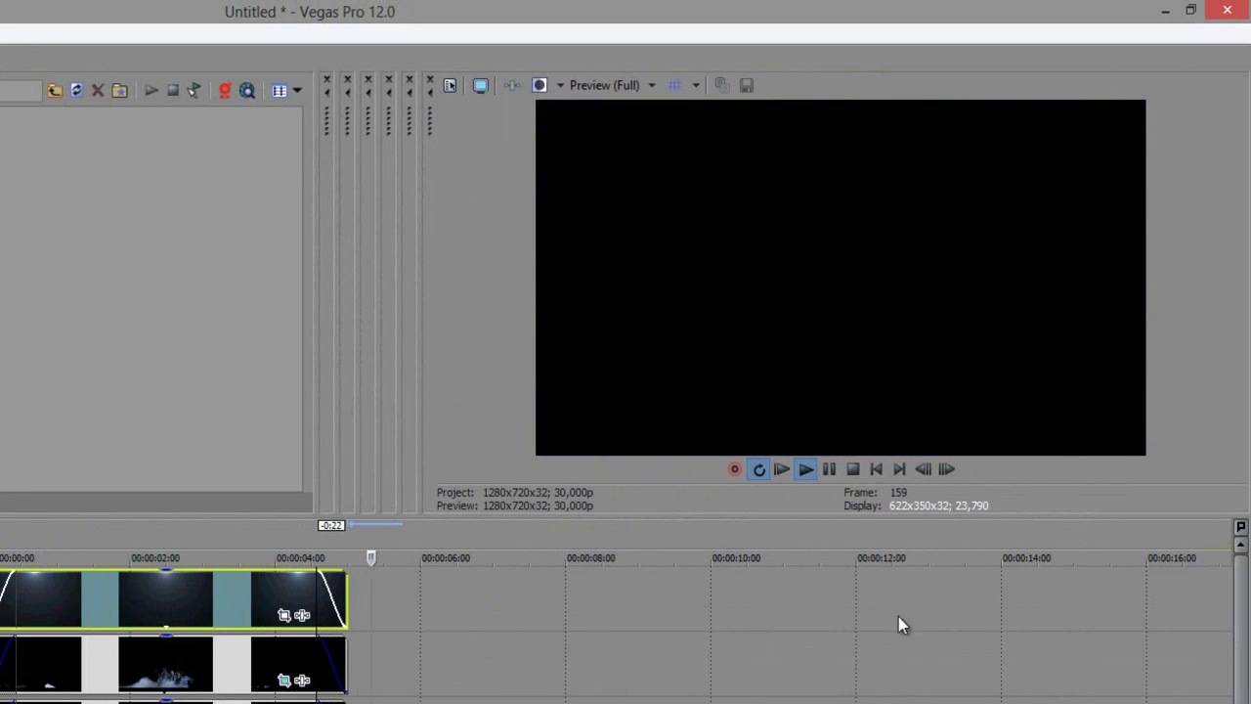
left_click(148, 672)
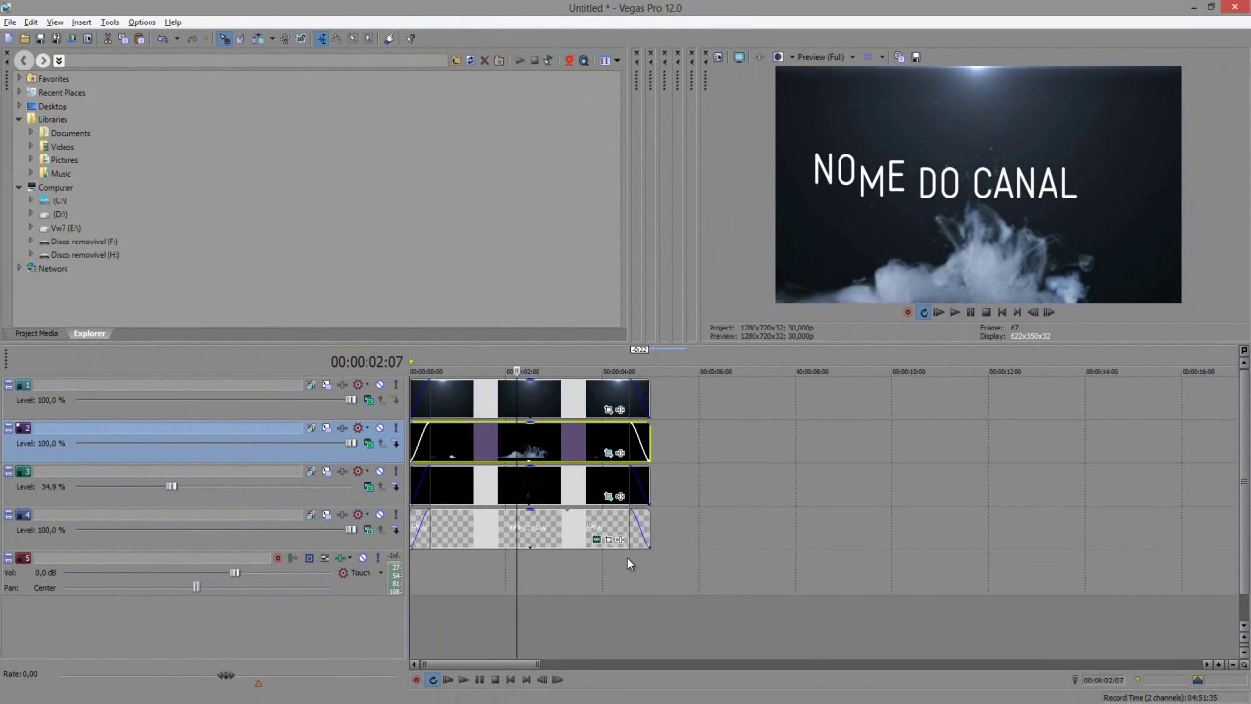
left_click(598, 537)
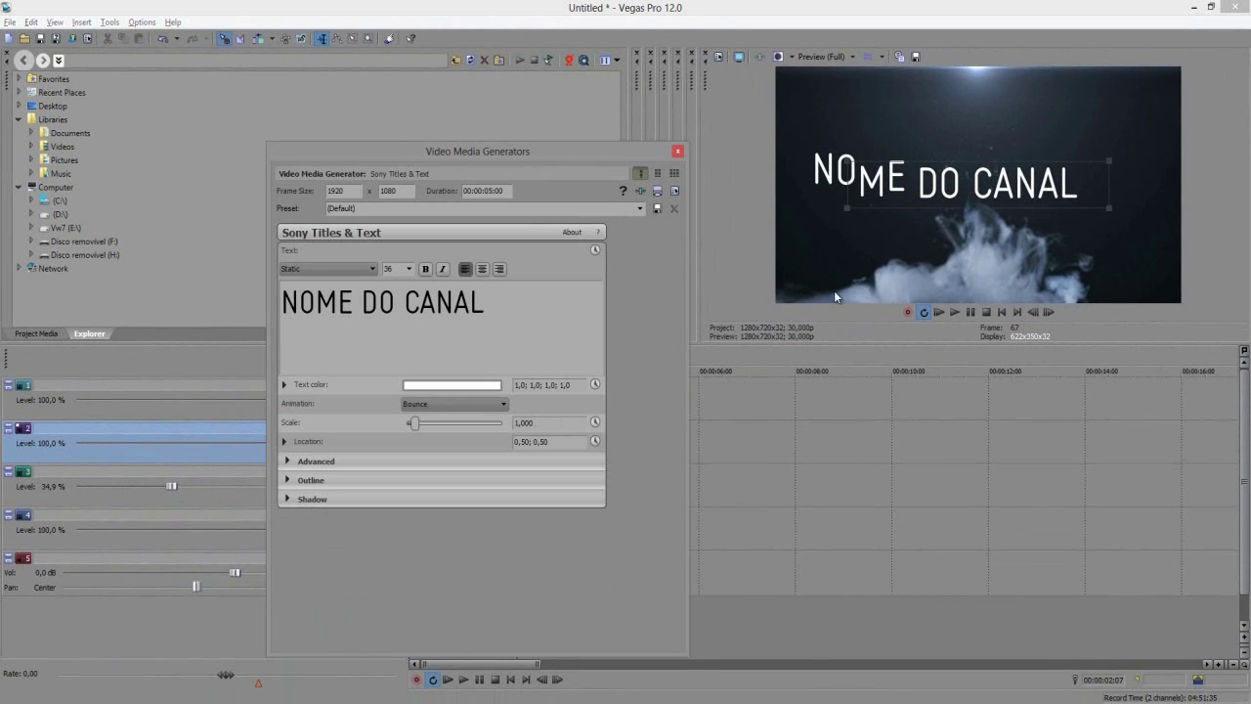
Try the Coming at You animation on the title, previewing it from the start before and after reducing the scale to 0,100.
left_click(471, 402)
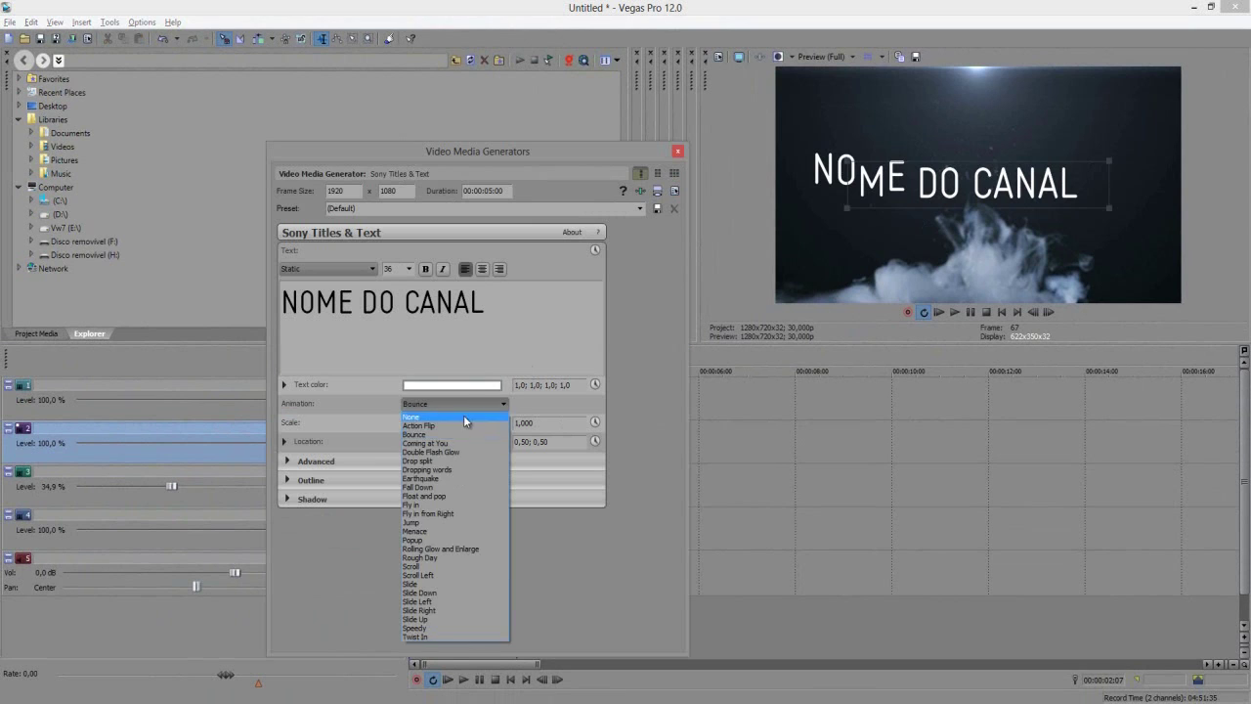
left_click(459, 445)
left_click(939, 312)
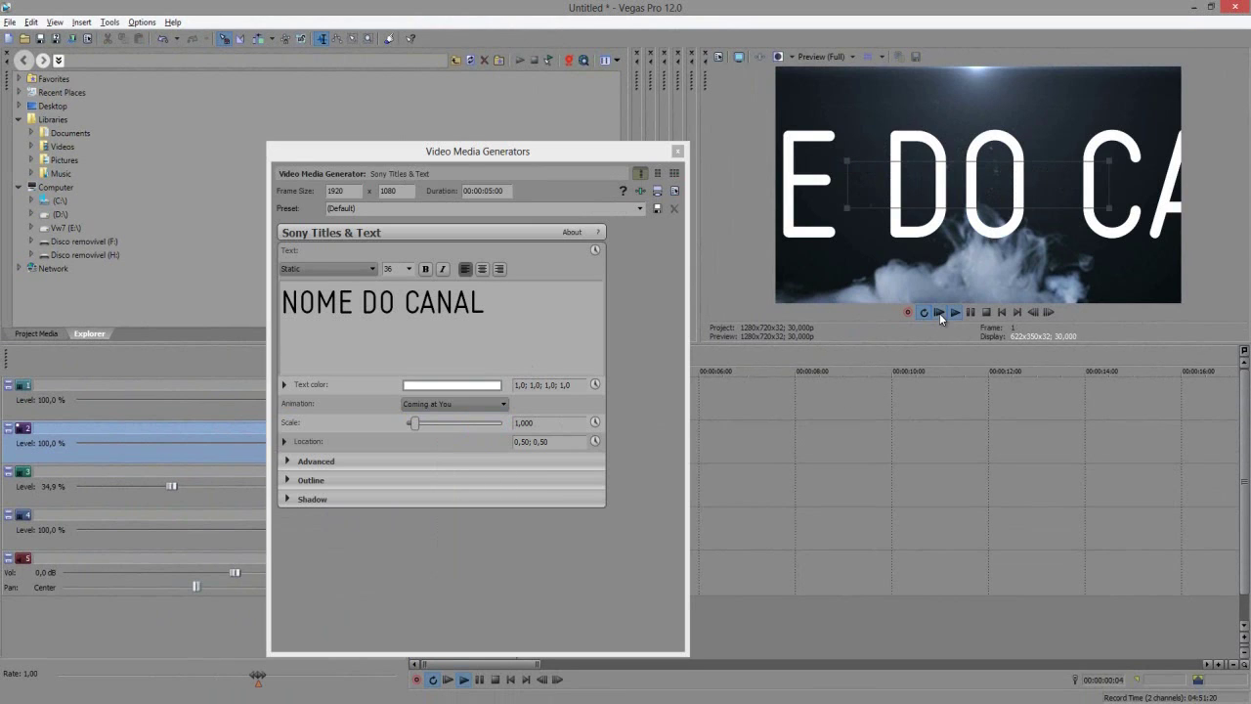
left_click(972, 312)
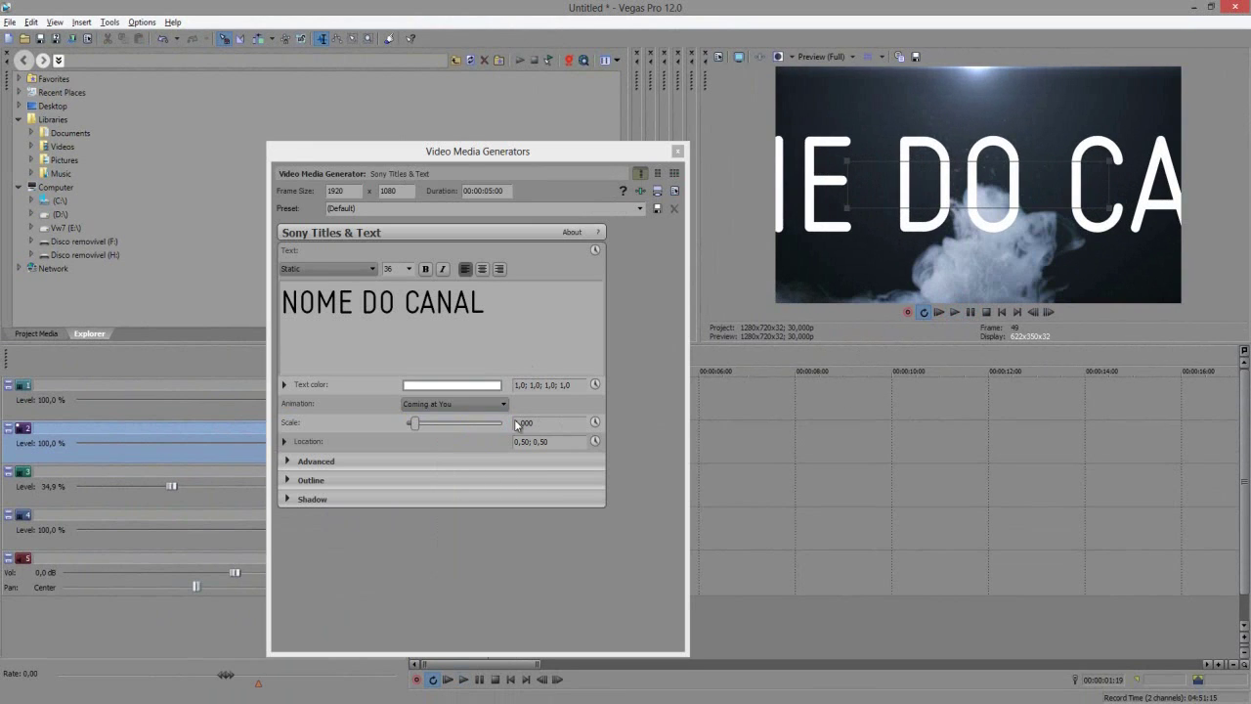
left_click_drag(411, 417, 395, 421)
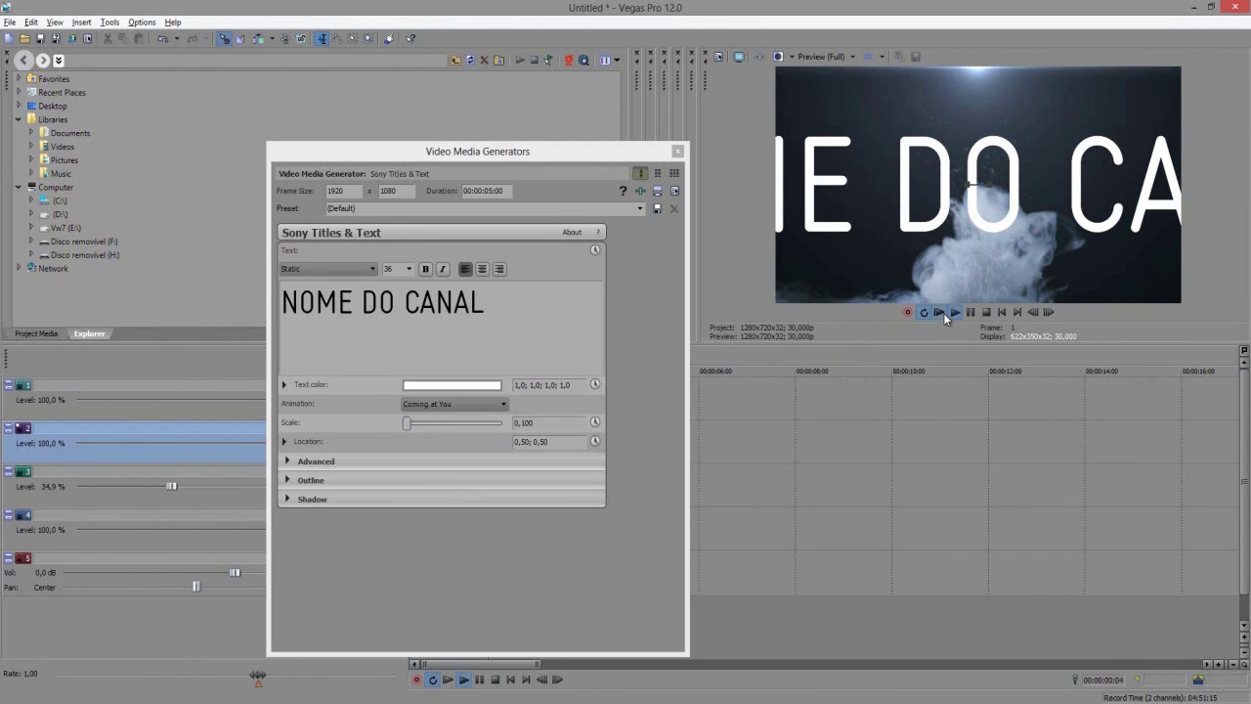
left_click(941, 313)
left_click(986, 312)
Try the Drop split animation on the title and preview it from the start.
left_click(458, 405)
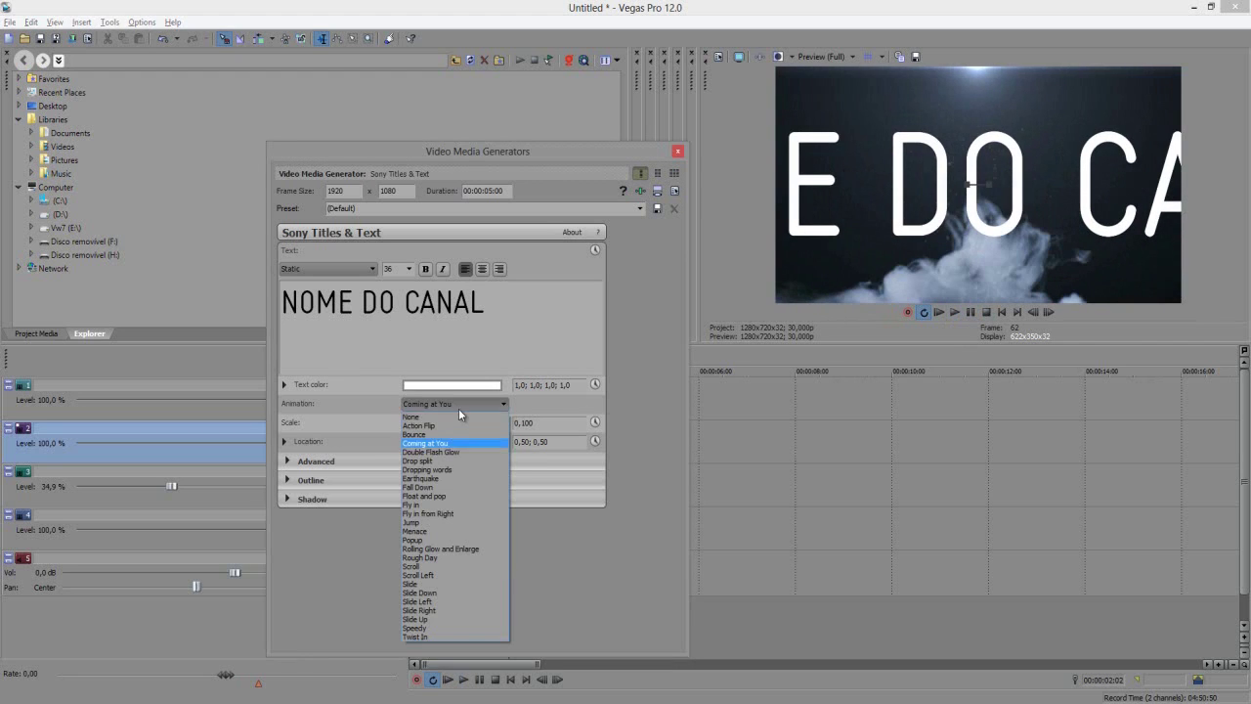
left_click(445, 459)
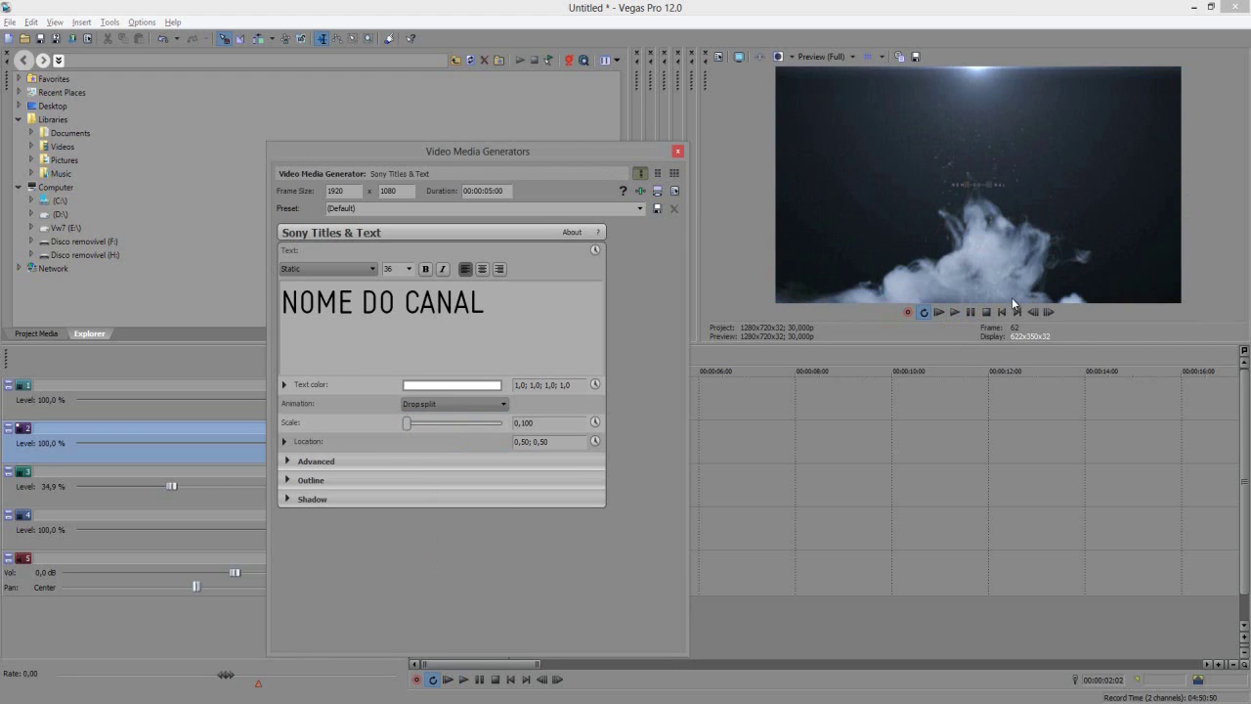
left_click(945, 314)
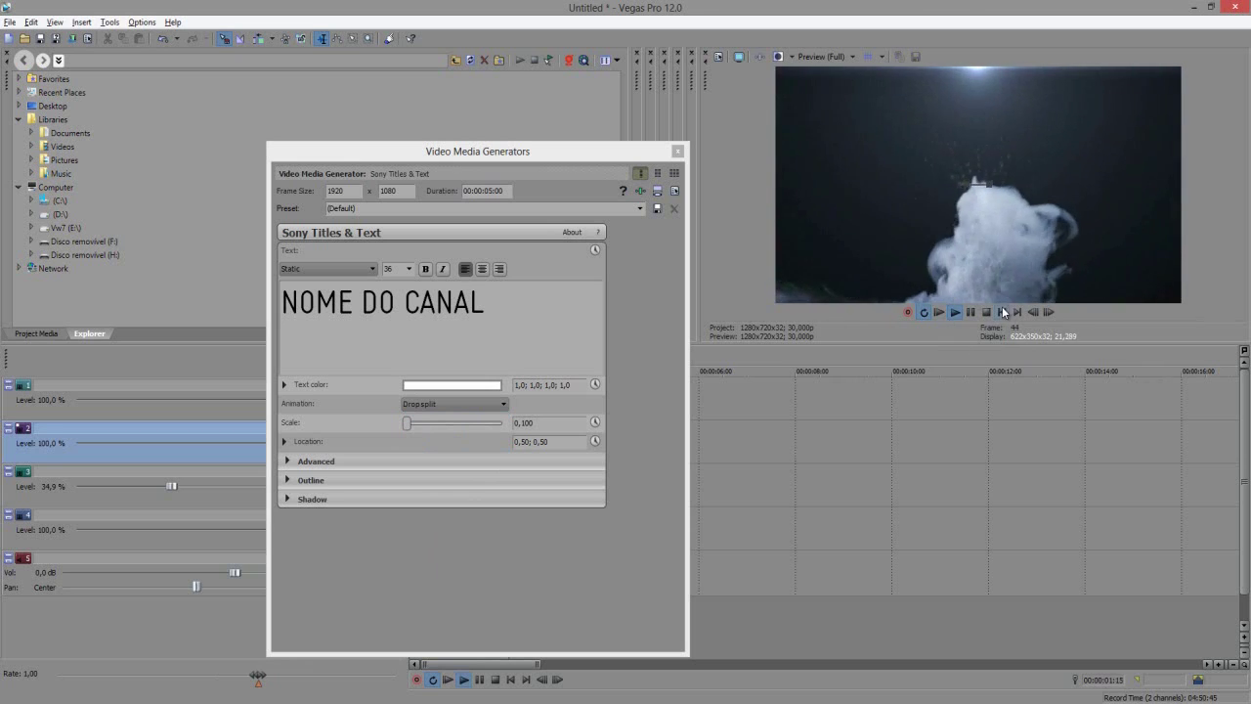
left_click(986, 311)
Raise the title's scale to about 0,571 and play the intro from the start.
left_click_drag(400, 420, 413, 427)
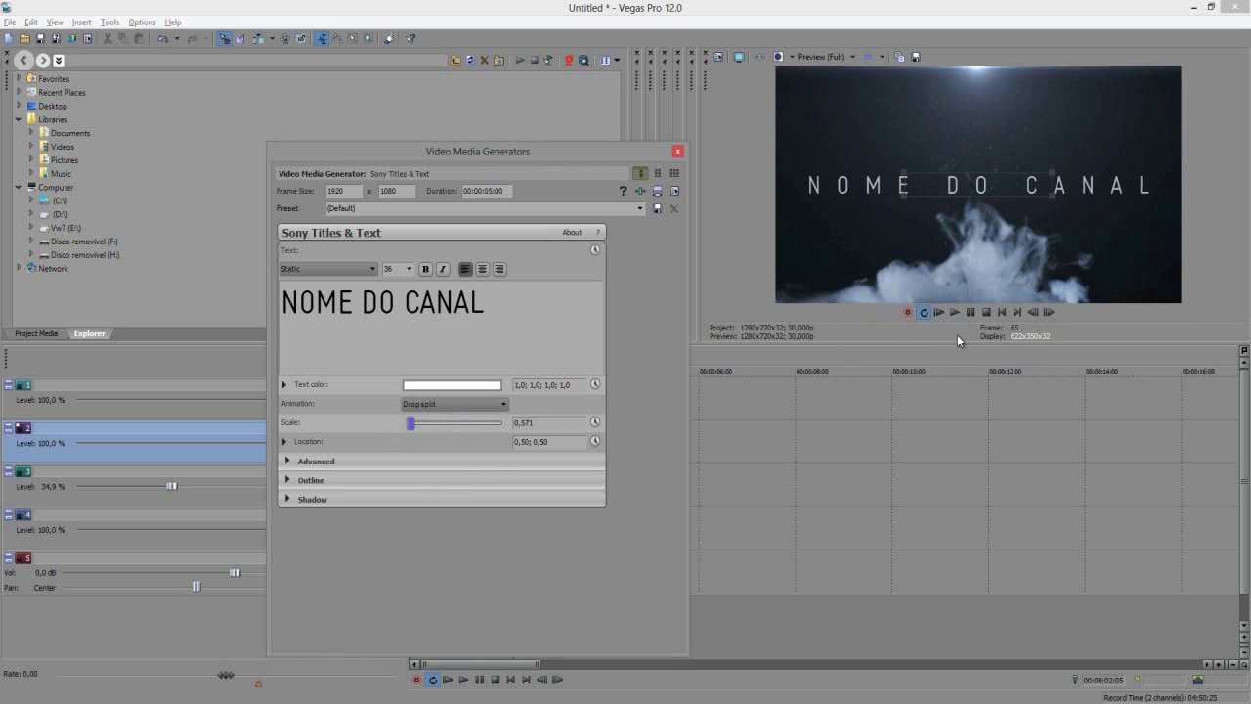
left_click(938, 312)
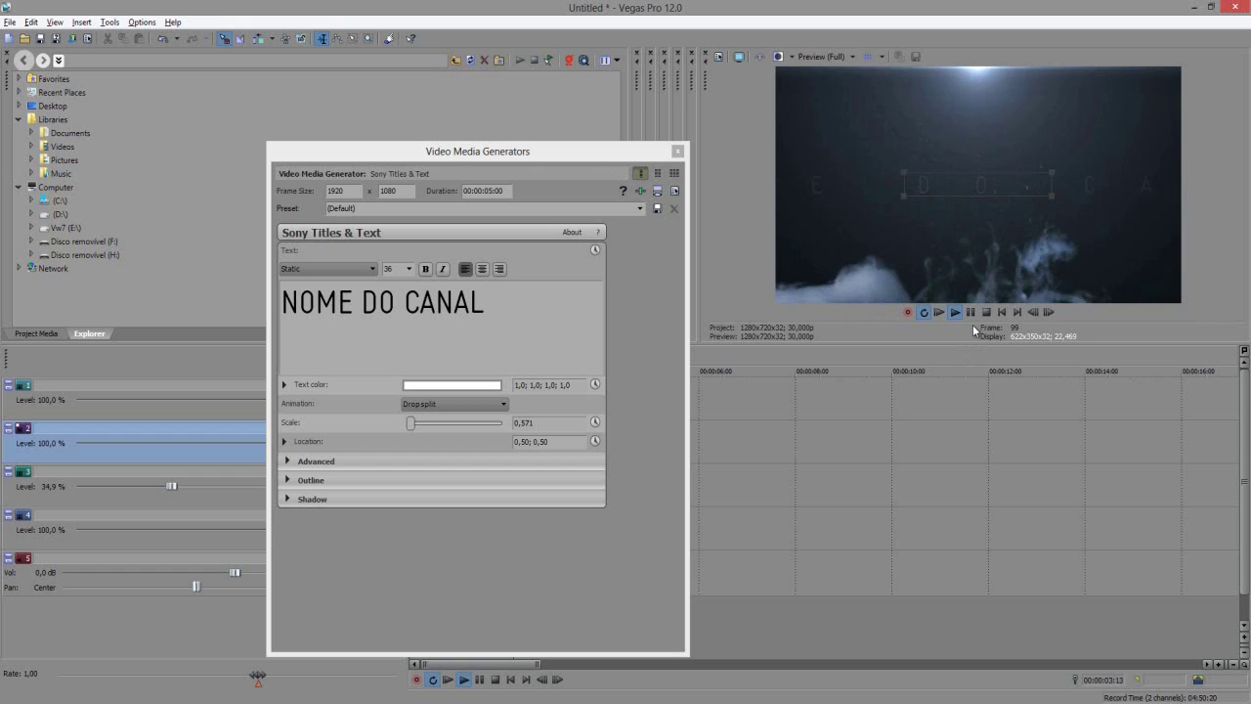
left_click(387, 419)
Apply the Fly in animation to the title, preview the intro from the start, and check the title between 00:00:02:00 and 00:00:02:20.
left_click(454, 403)
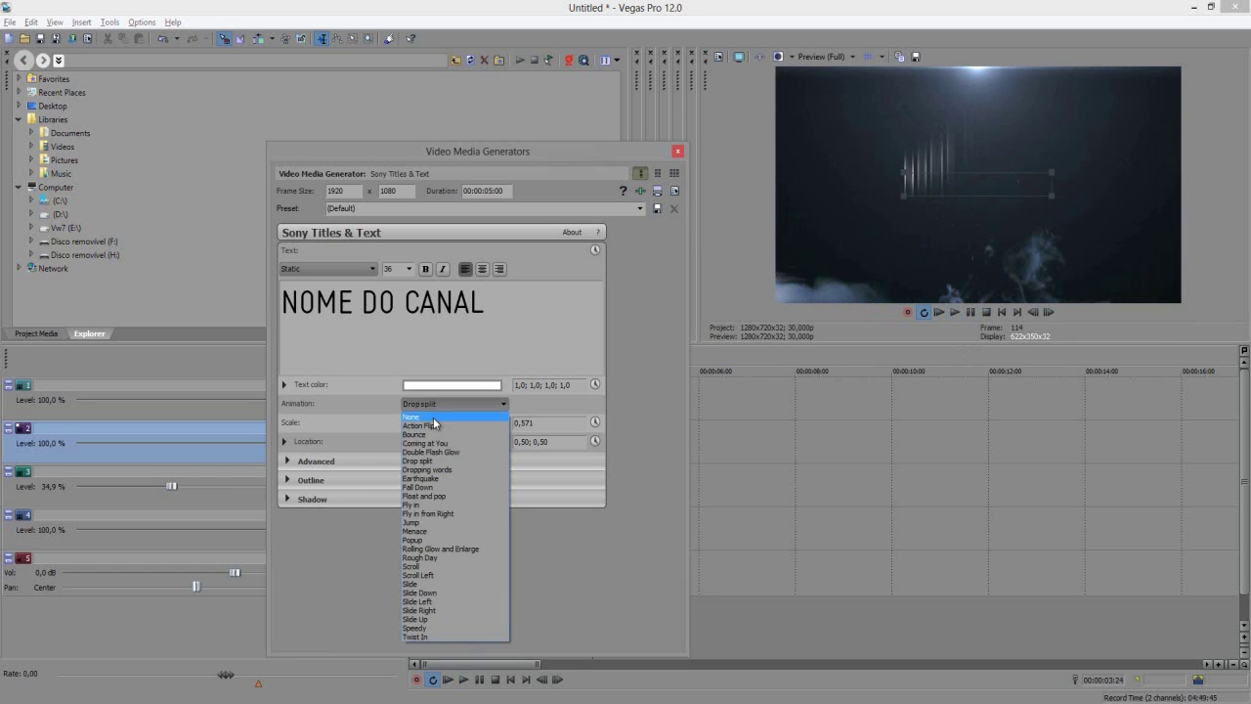
left_click(449, 504)
left_click(937, 311)
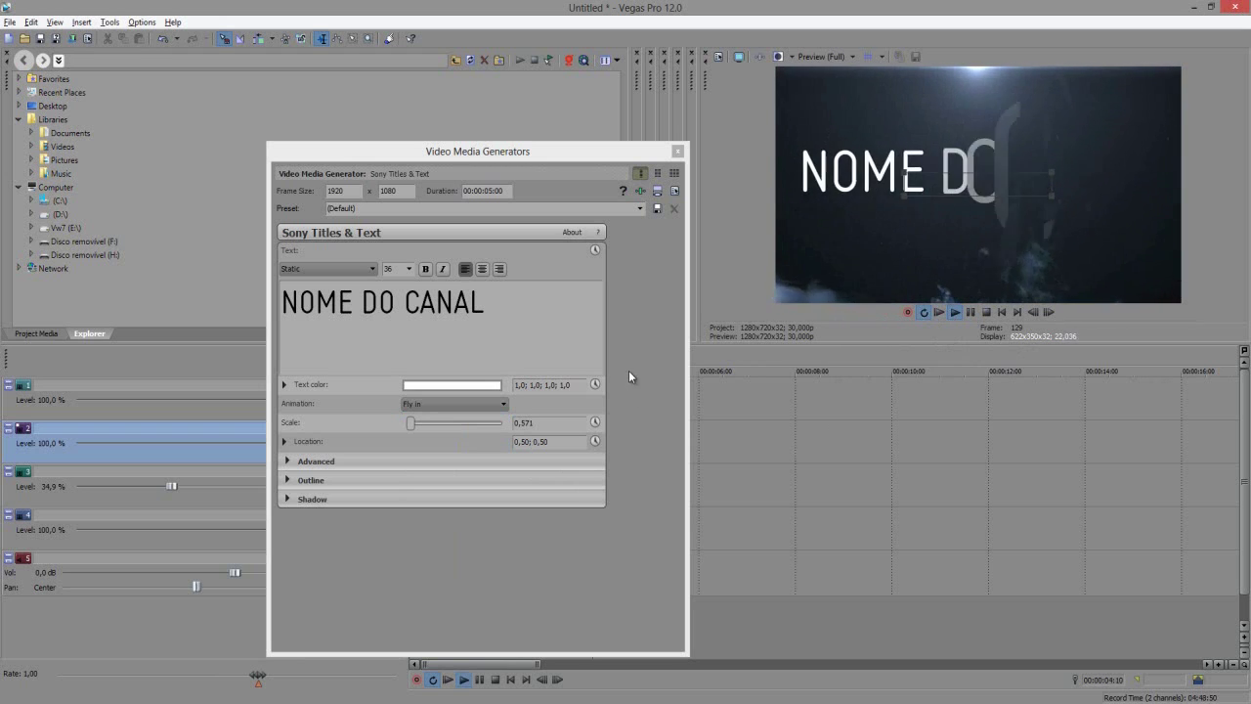
left_click(678, 151)
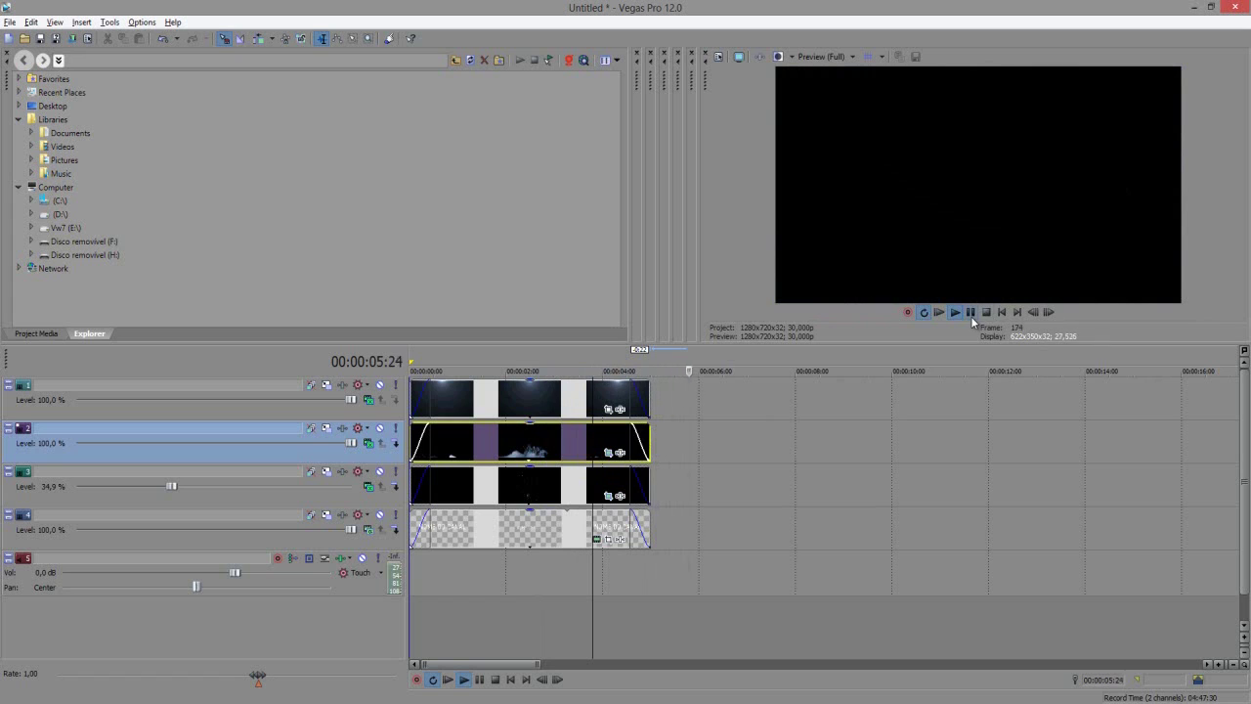
left_click(970, 314)
left_click(507, 452)
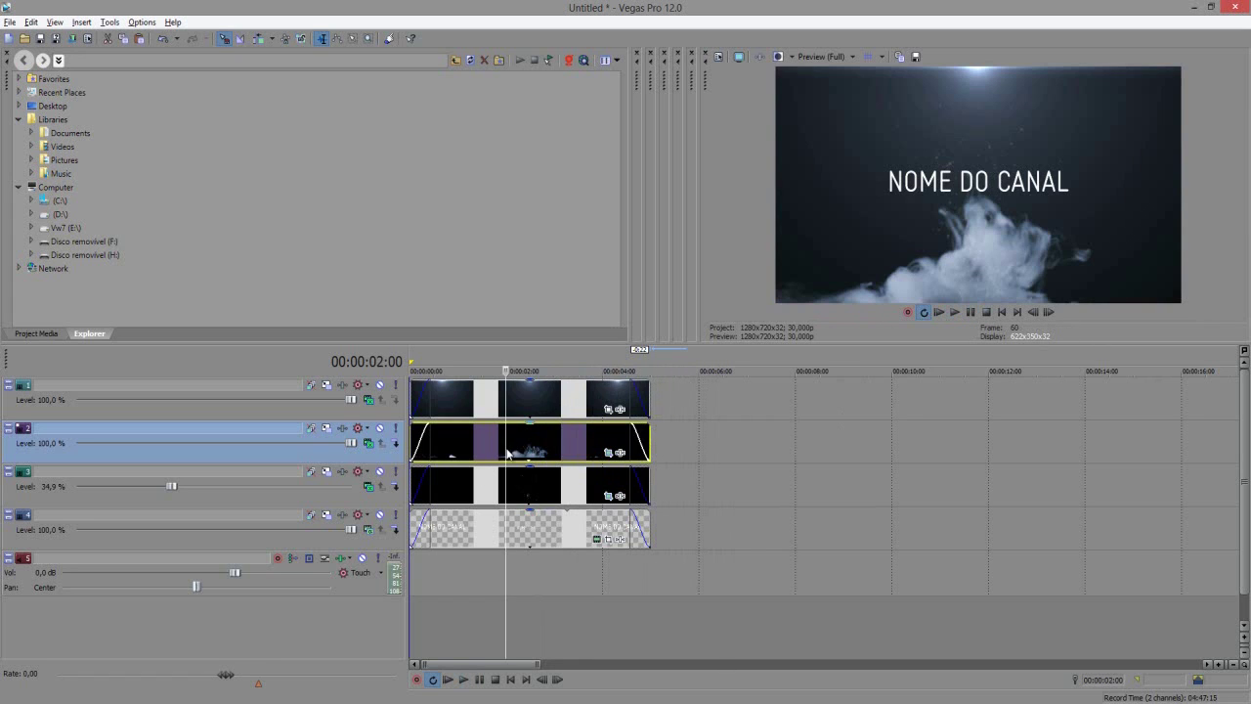
left_click(538, 443)
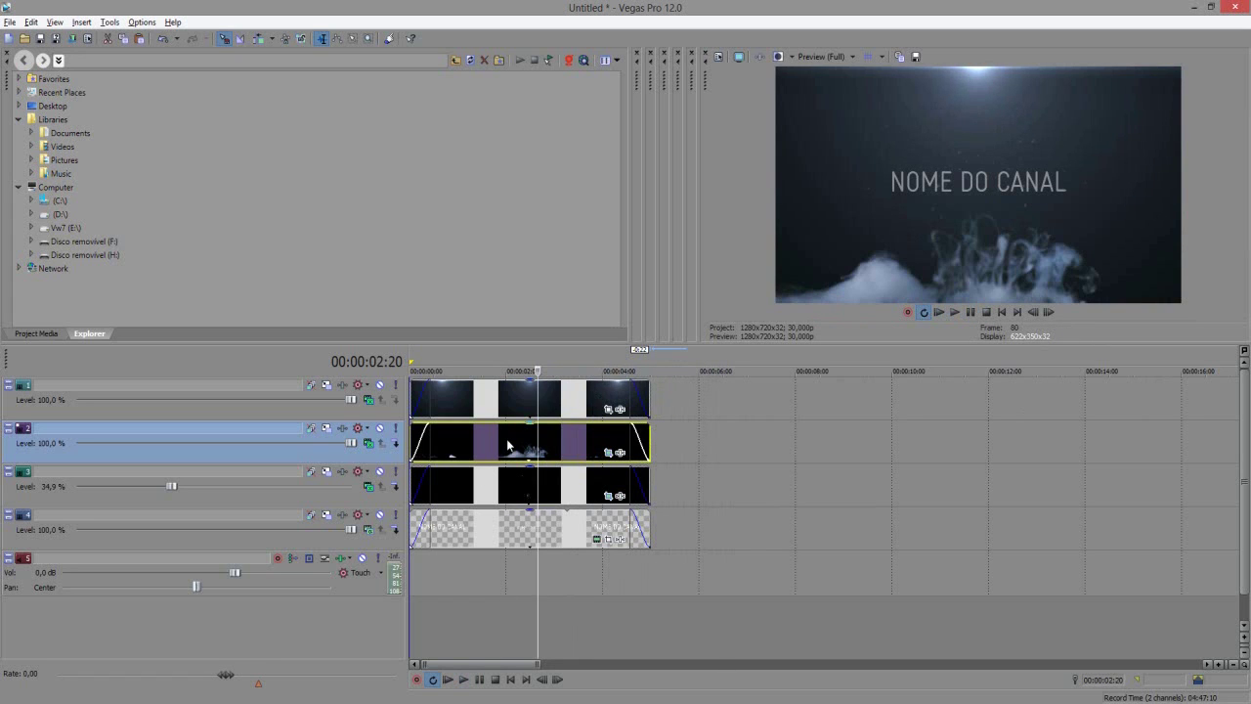
left_click(507, 445)
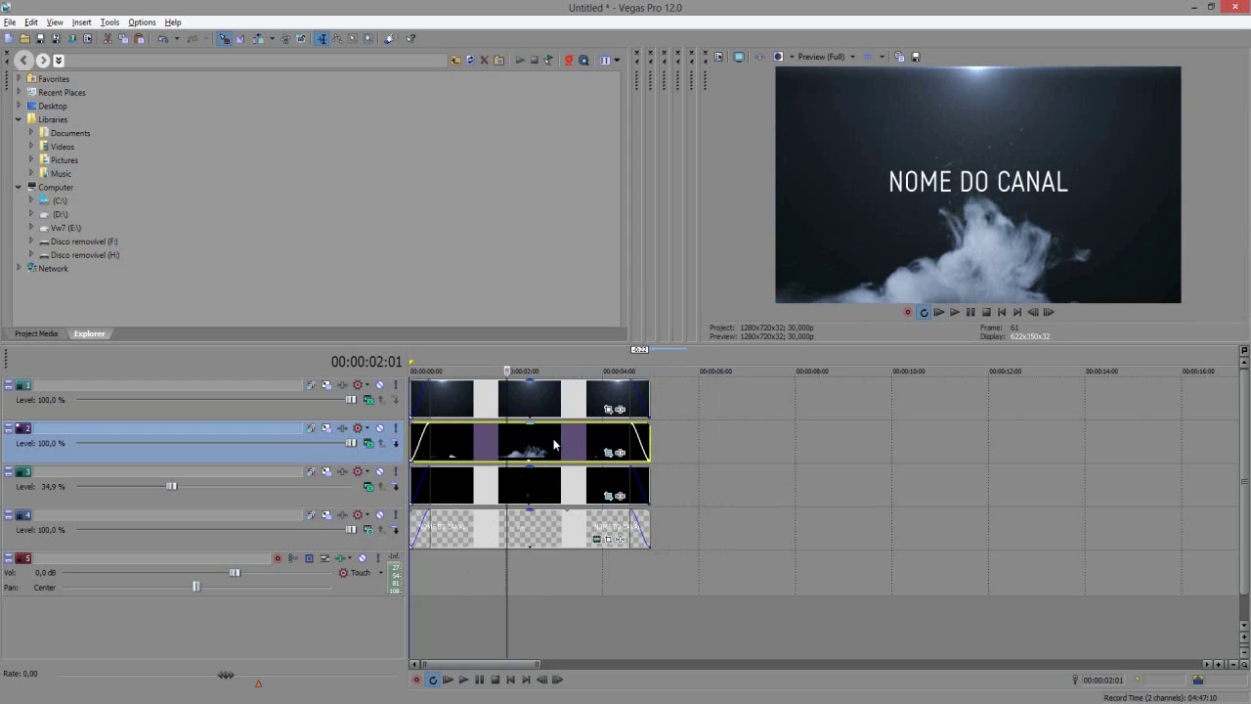